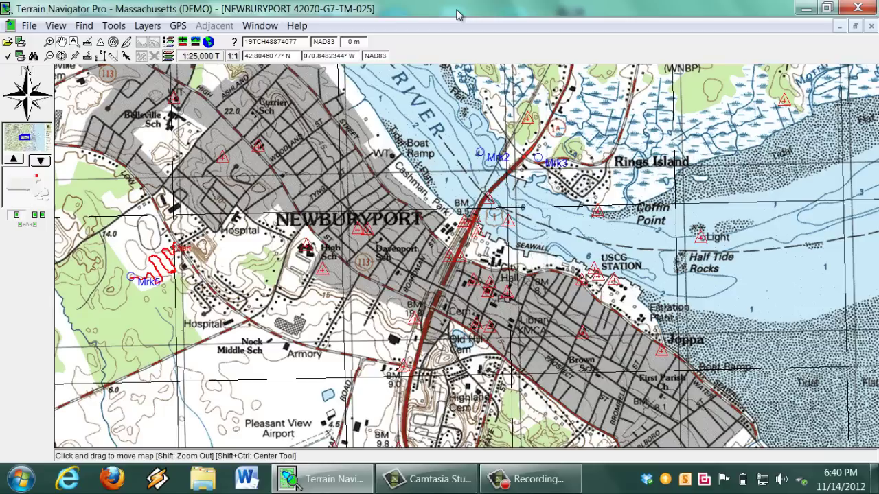
# - Open the help system and look up "coo" in its keyword index
pyautogui.press('F1')
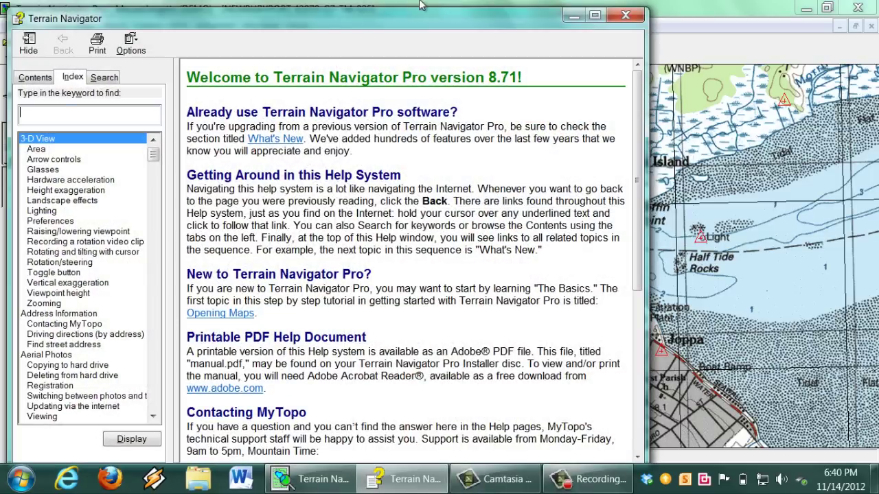
pyautogui.moveTo(153, 159)
pyautogui.mouseDown()
pyautogui.moveTo(153, 227)
pyautogui.moveTo(153, 158)
pyautogui.mouseUp()
pyautogui.click(121, 117)
pyautogui.write('coo')
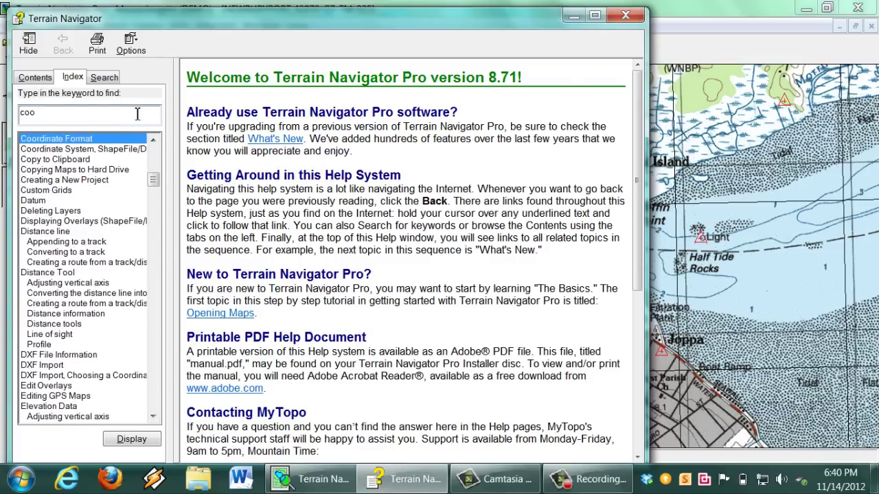
# - Browse the help system's table of contents, expanding and collapsing The Basics
pyautogui.click(35, 77)
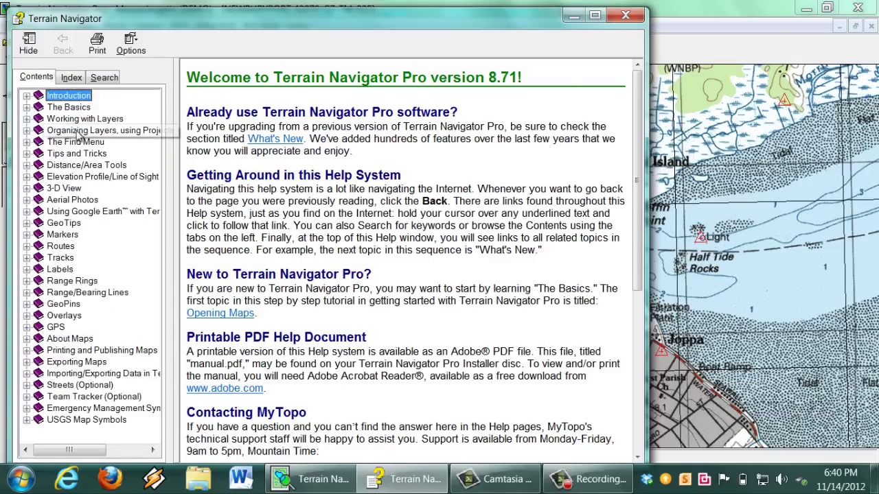
pyautogui.click(26, 108)
pyautogui.click(26, 107)
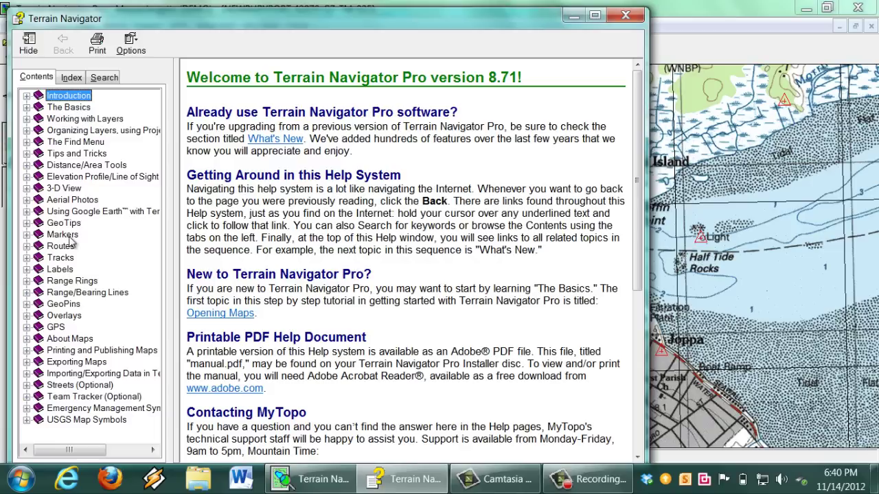
# - Run a full-text help search for "coordinates" and look through the list of matching topics
pyautogui.click(103, 78)
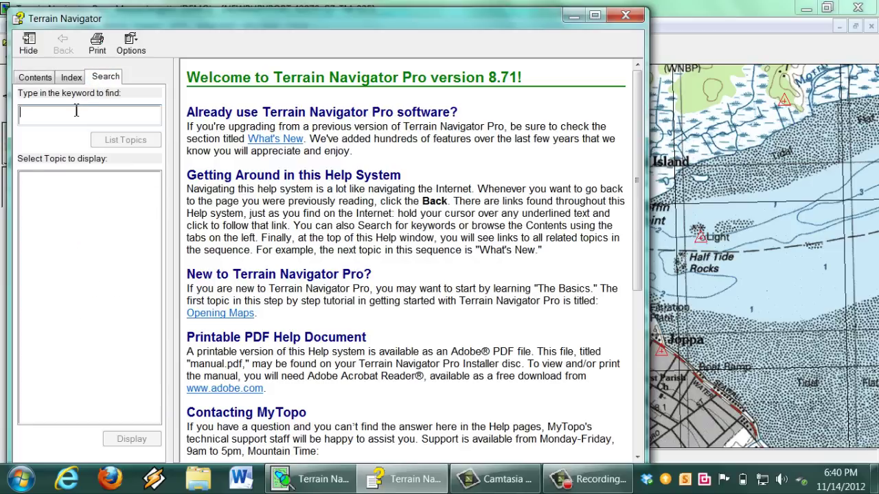
pyautogui.write('coo')
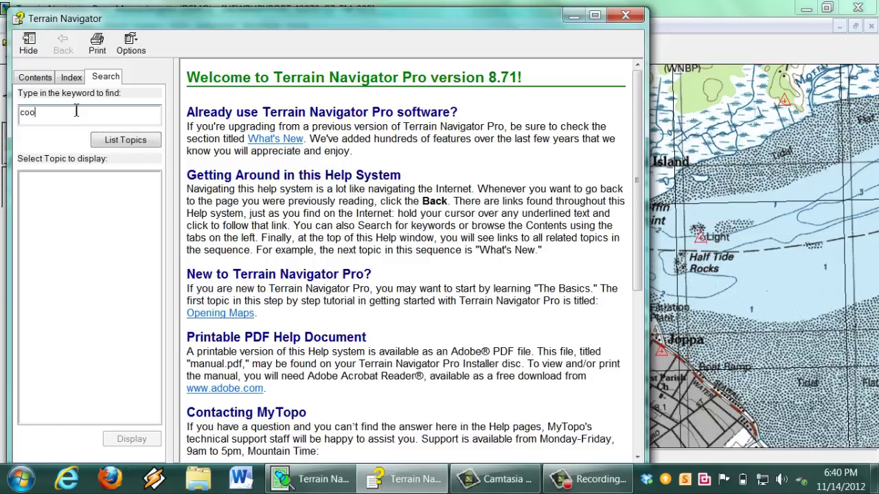
pyautogui.write('rdinates')
pyautogui.click(125, 143)
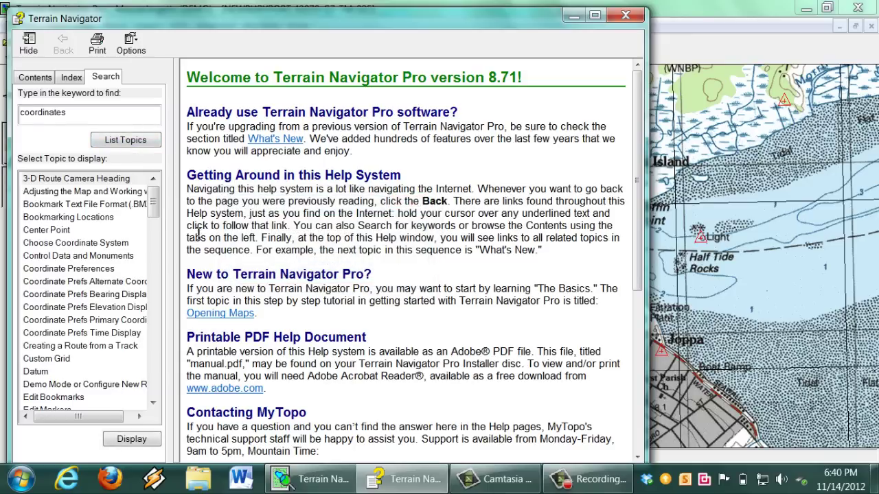
pyautogui.moveTo(153, 202); pyautogui.dragTo(155, 335)
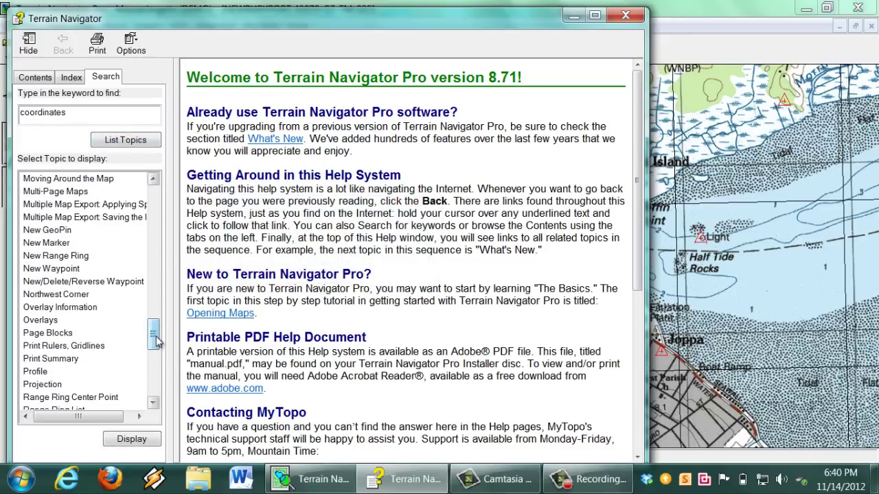
# - Open the Opening Maps topic linked on the help welcome page
pyautogui.moveTo(637, 175); pyautogui.dragTo(637, 232)
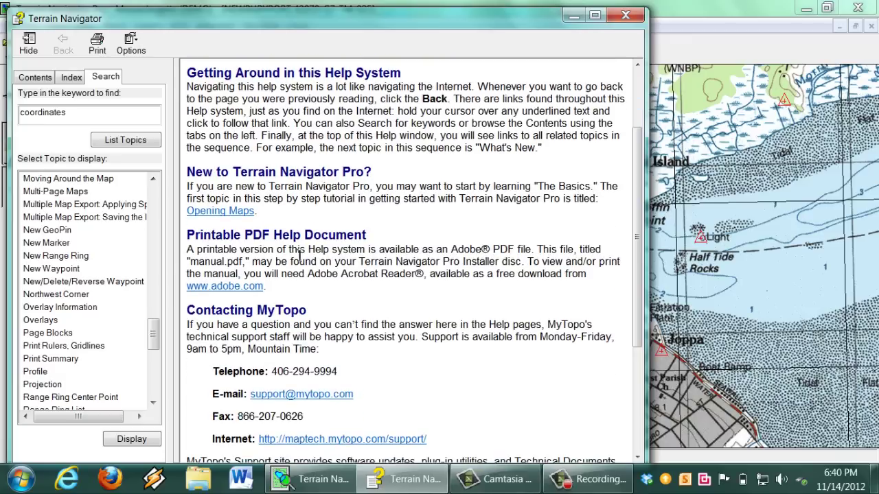
pyautogui.click(221, 211)
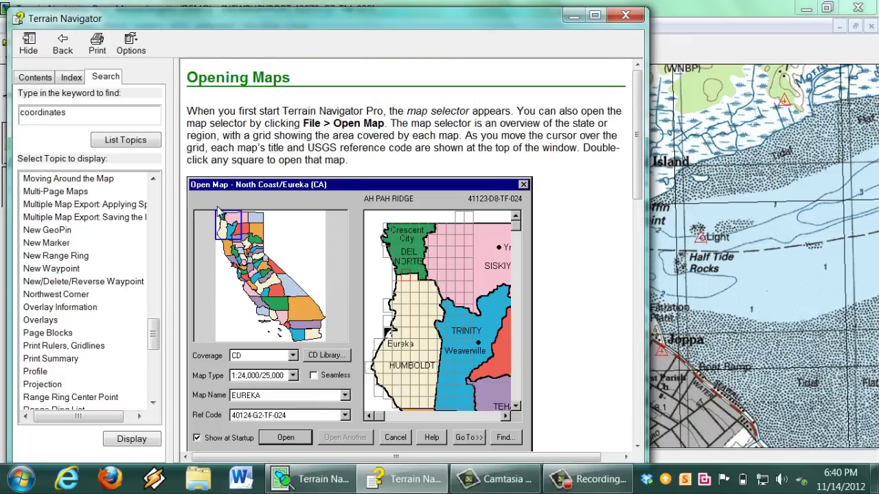
pyautogui.moveTo(637, 124)
pyautogui.mouseDown()
pyautogui.moveTo(632, 185)
pyautogui.moveTo(637, 121)
pyautogui.mouseUp()
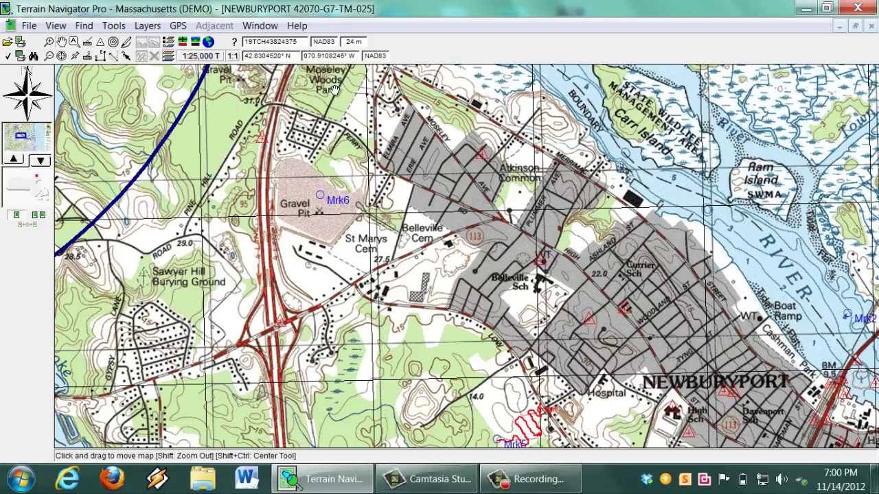
# - Pan the topographic map with the Drag Tool to reveal the Merrimack River northwest of the gravel pit, and activate the Marker Tool
pyautogui.moveTo(333, 121)
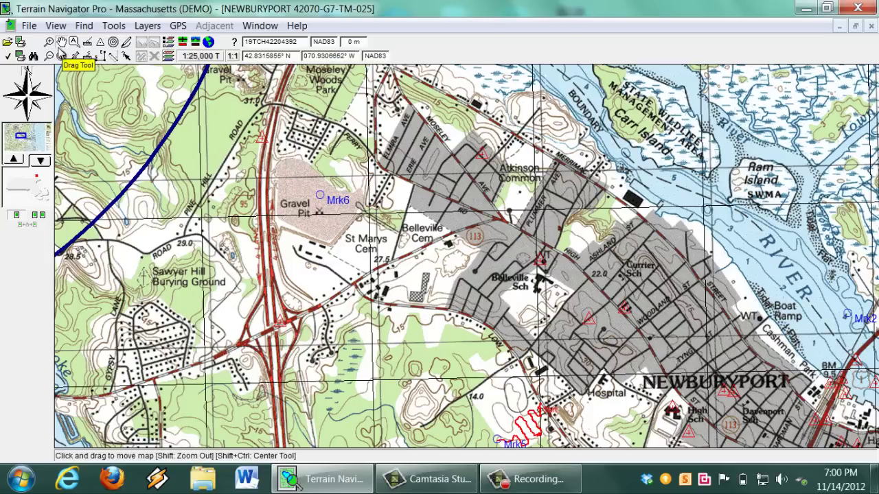
pyautogui.click(60, 46)
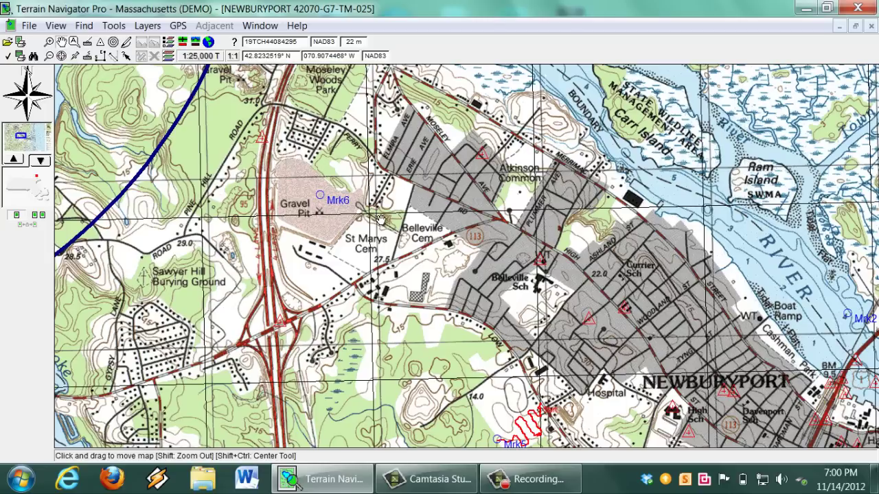
pyautogui.moveTo(381, 220); pyautogui.dragTo(560, 284)
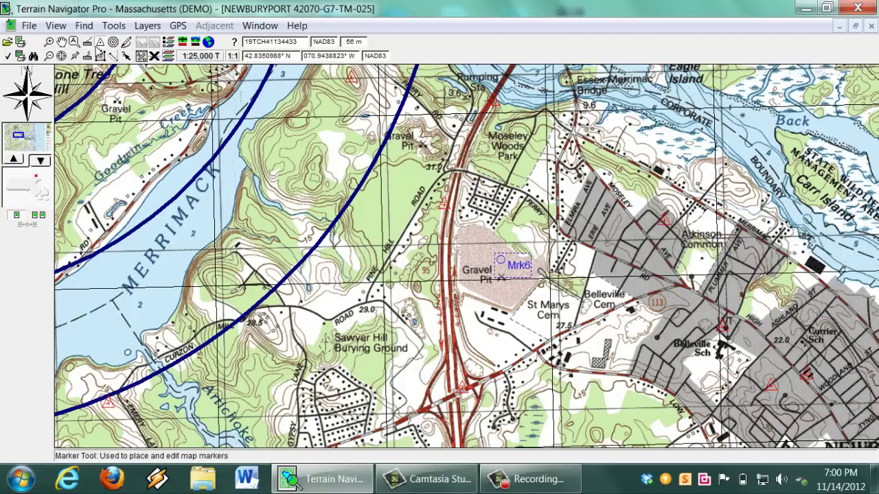
pyautogui.click(100, 42)
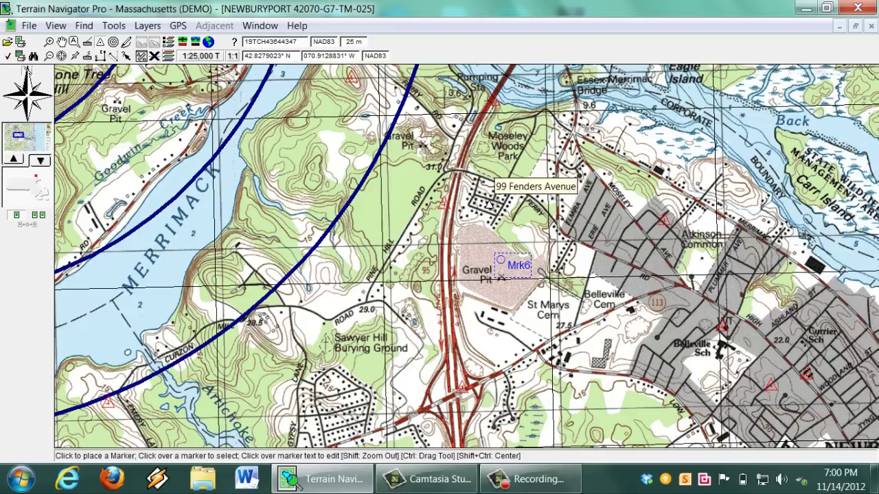
# - Switch to the 1:12,000 aerial photo and pan north along the highway to its bridge over the river
pyautogui.click(201, 55)
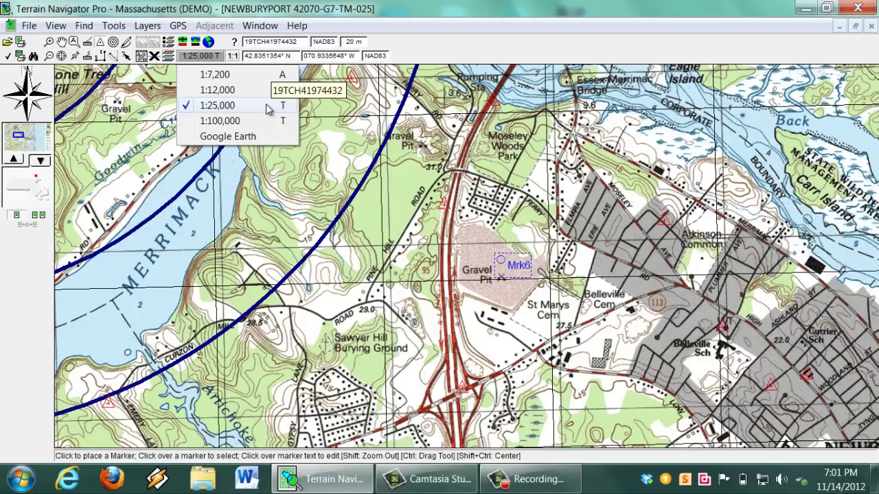
pyautogui.click(219, 90)
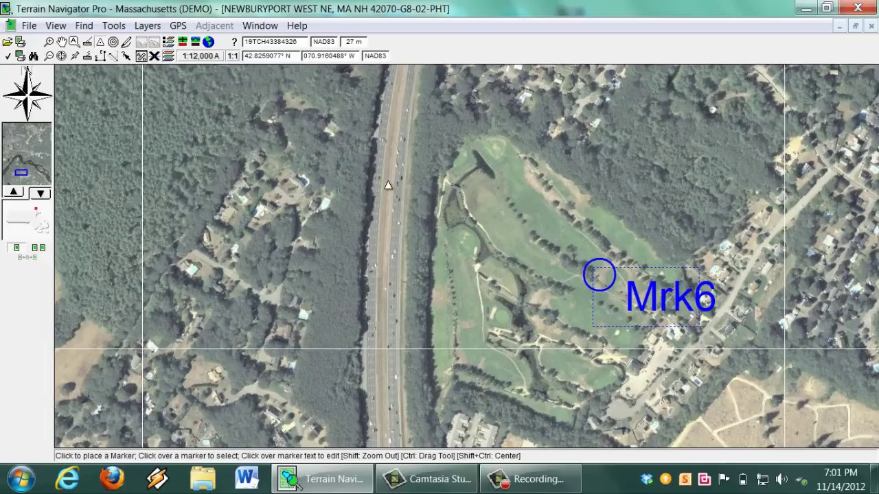
pyautogui.click(62, 42)
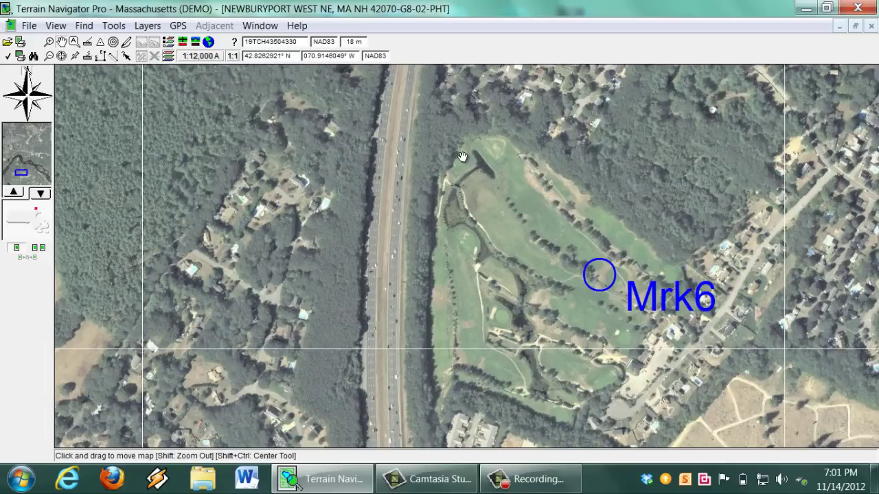
pyautogui.moveTo(463, 154); pyautogui.dragTo(358, 252)
pyautogui.moveTo(519, 92); pyautogui.dragTo(451, 249)
pyautogui.moveTo(453, 202); pyautogui.dragTo(502, 280)
pyautogui.moveTo(497, 188); pyautogui.dragTo(490, 320)
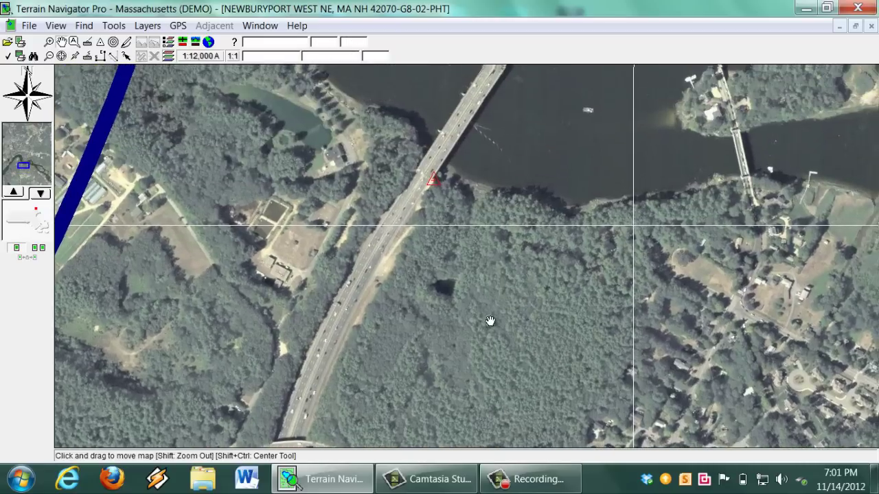
pyautogui.moveTo(459, 227); pyautogui.dragTo(416, 317)
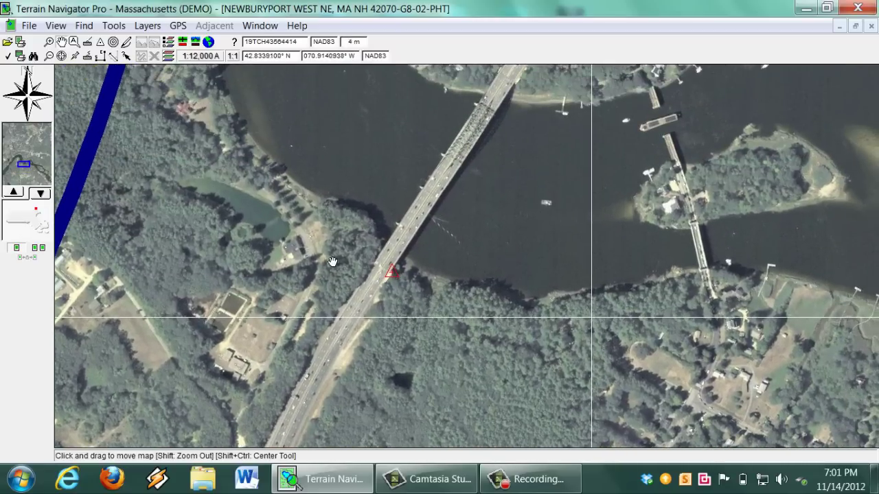
# - View the bridge on the 1:7,200 aerial photo and return to the 1:12,000 photo
pyautogui.click(204, 58)
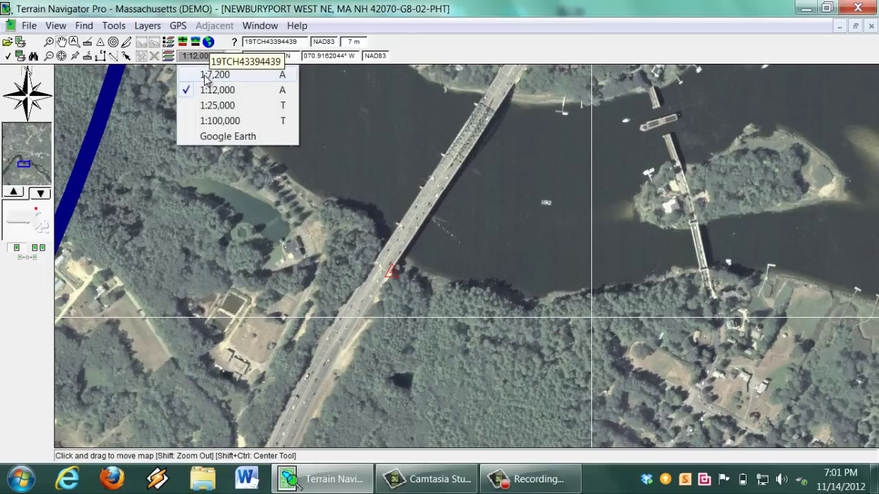
pyautogui.click(204, 75)
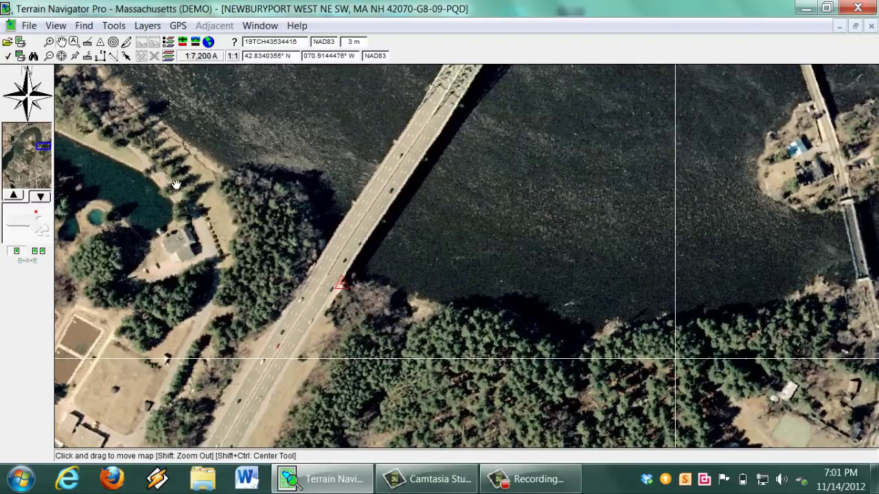
pyautogui.click(208, 58)
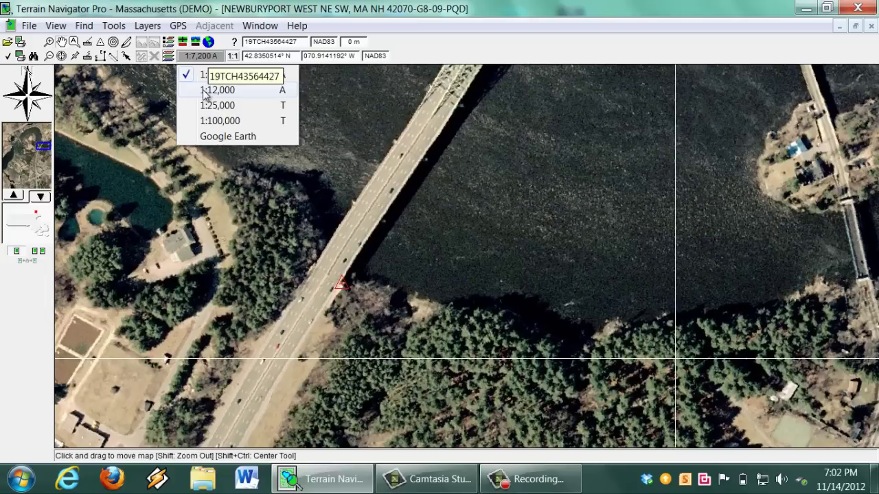
pyautogui.click(217, 90)
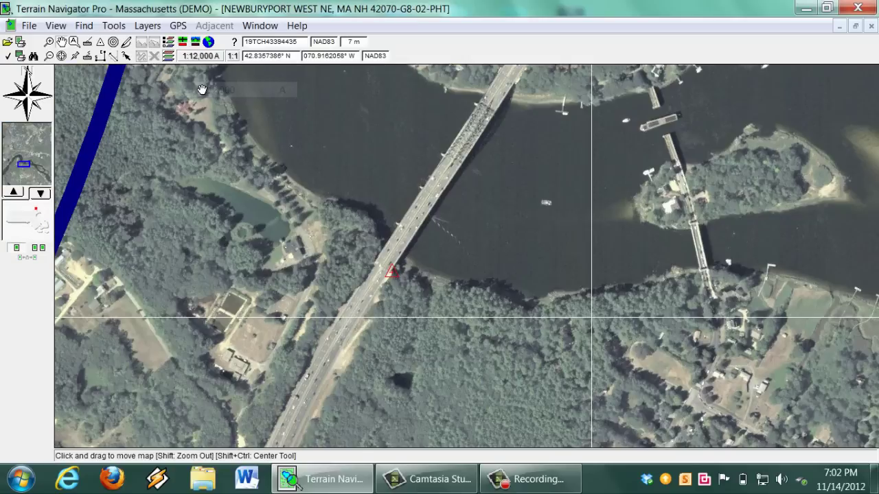
# - Switch back to the 1:25,000 topographic map and pan southeast to Carr Island
pyautogui.click(202, 57)
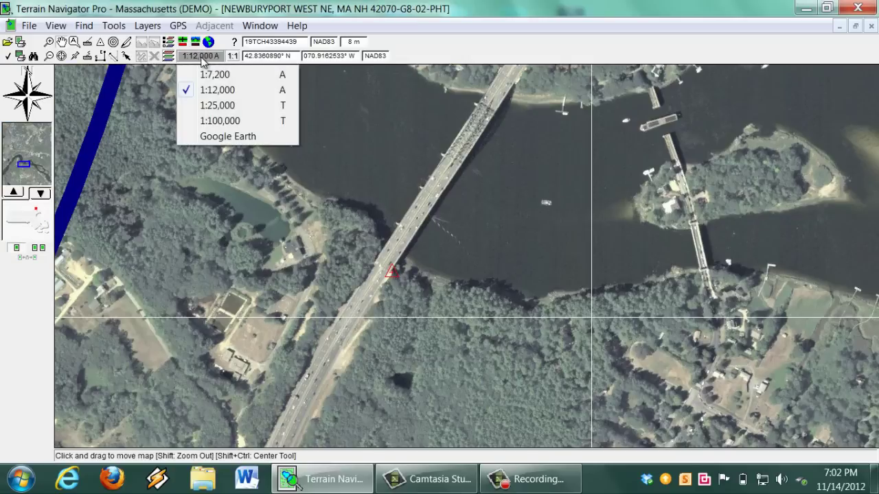
pyautogui.click(217, 105)
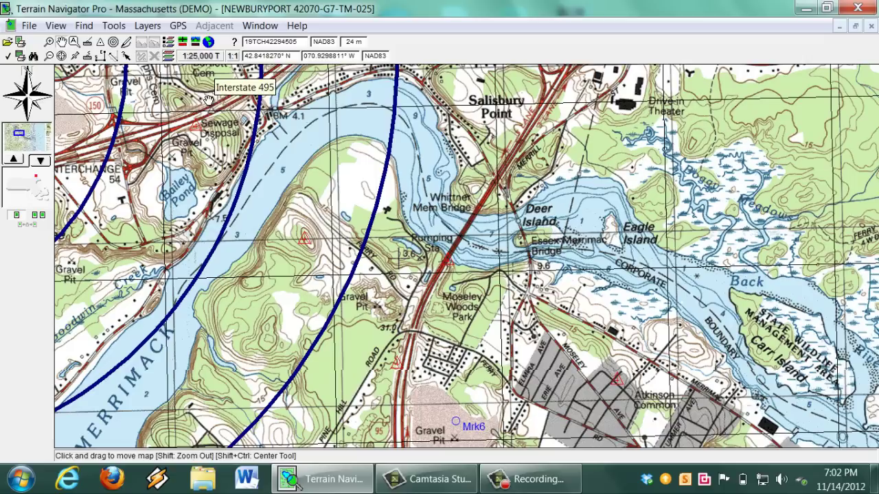
pyautogui.moveTo(610, 313); pyautogui.dragTo(301, 219)
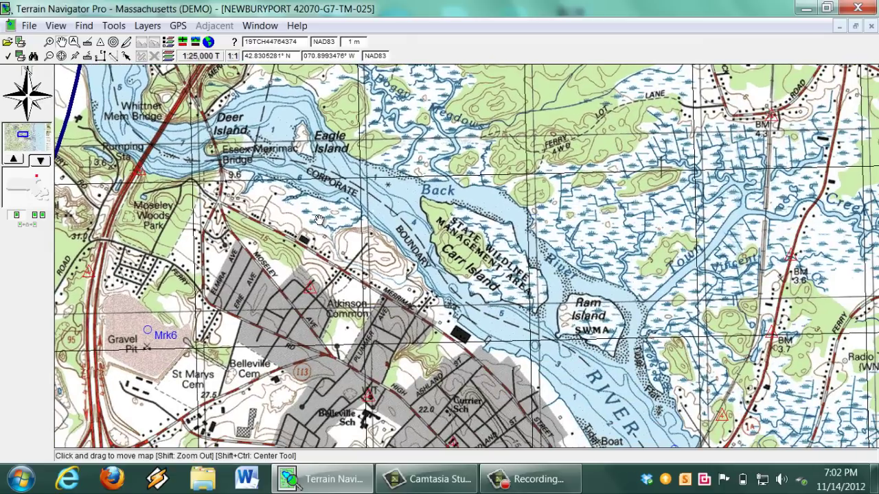
# - Magnify the map around Carr Island to 2:1, and zoom back out as far as 1:4
pyautogui.click(233, 56)
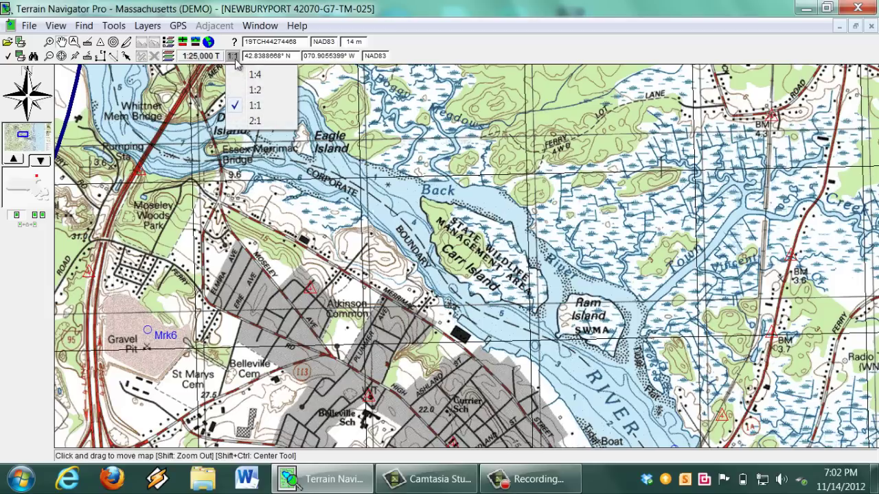
pyautogui.click(252, 122)
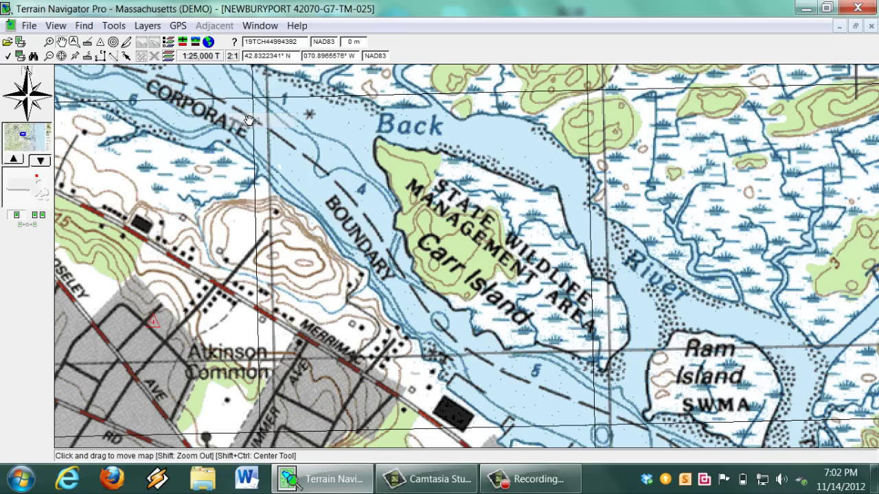
pyautogui.keyDown('shift'); pyautogui.click(437, 221); pyautogui.keyUp('shift')
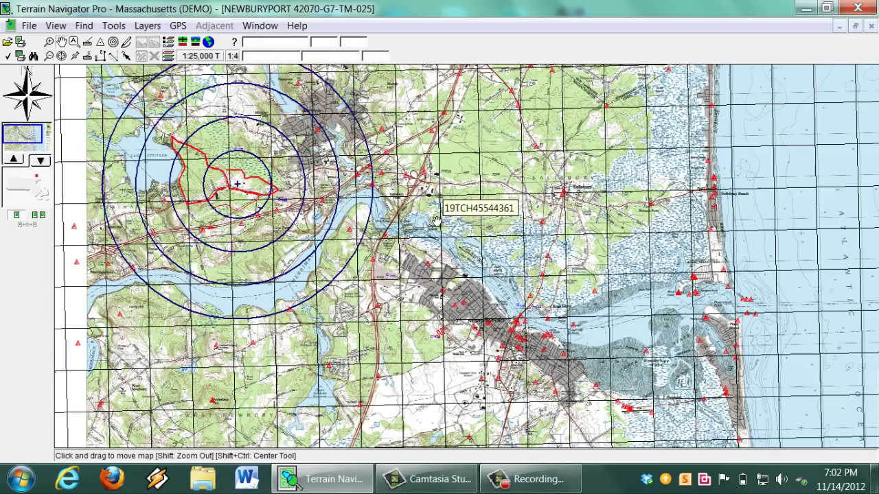
pyautogui.click(437, 221)
pyautogui.keyDown('shift'); pyautogui.click(436, 220); pyautogui.keyUp('shift')
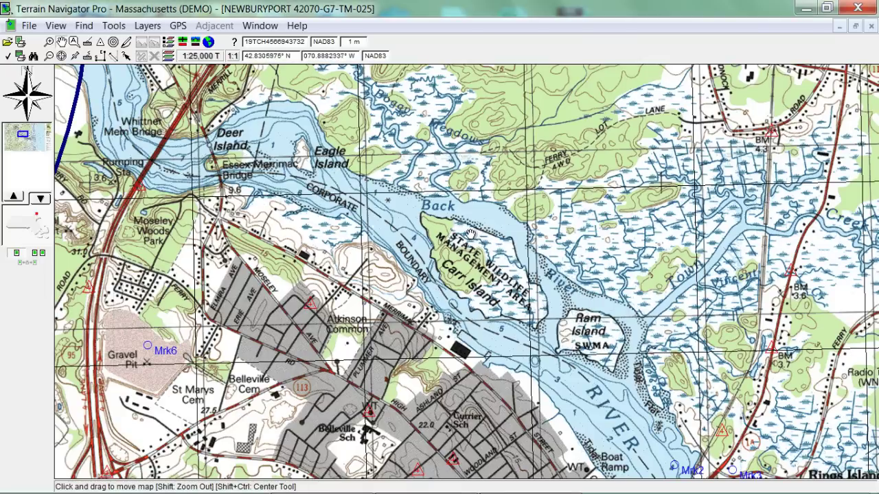
# - Open the GPS Setup preferences and review the manufacturer choices and the list of Garmin units
pyautogui.click(28, 27)
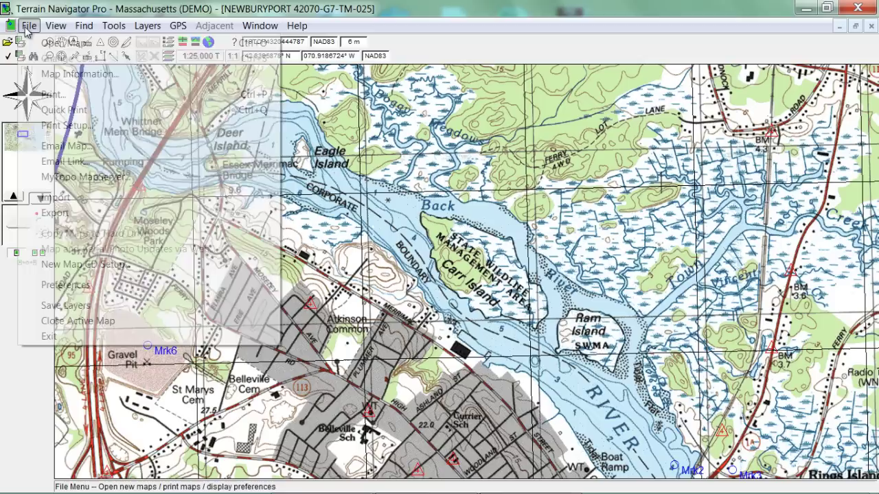
pyautogui.moveTo(48, 287)
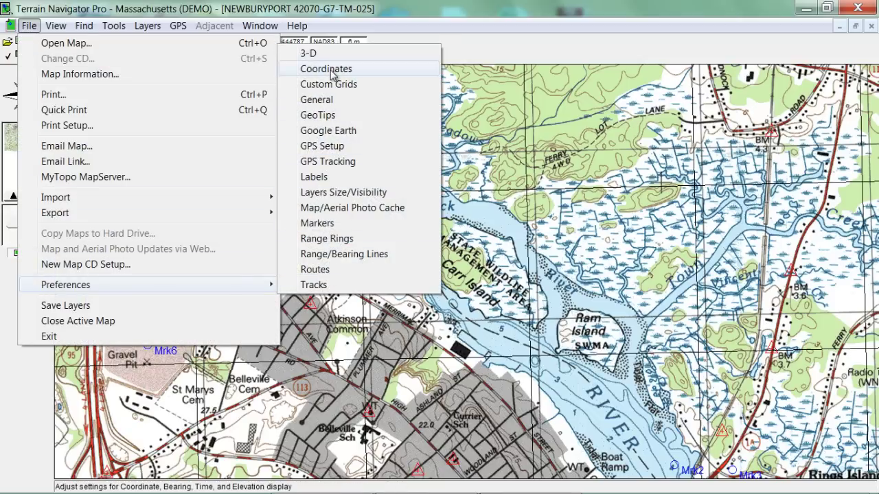
pyautogui.click(328, 152)
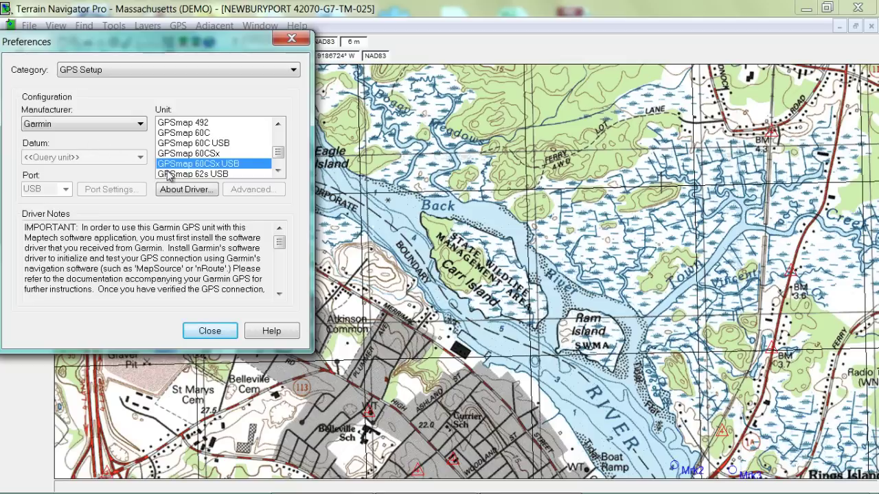
pyautogui.click(94, 123)
pyautogui.click(94, 124)
pyautogui.moveTo(280, 156)
pyautogui.mouseDown()
pyautogui.moveTo(279, 139)
pyautogui.moveTo(279, 156)
pyautogui.mouseUp()
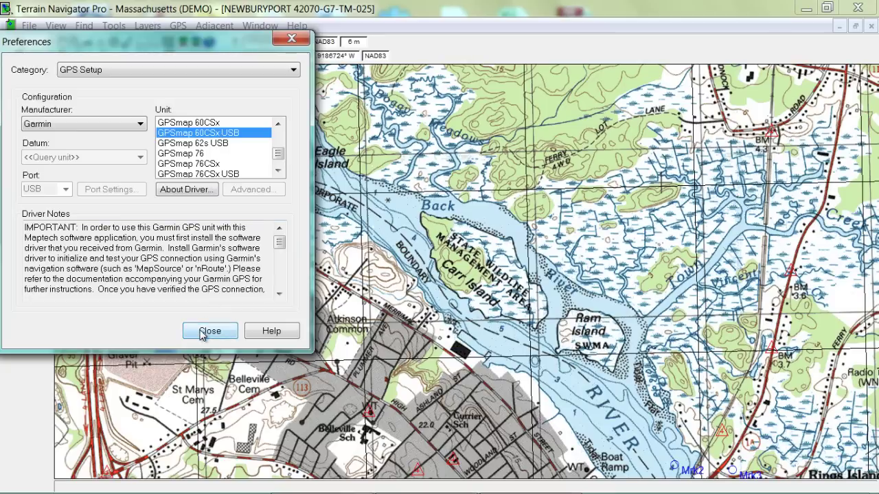
# - Set the default marker symbol in the Markers preferences to the open circle at size 10, and view the text colour choices
pyautogui.click(193, 72)
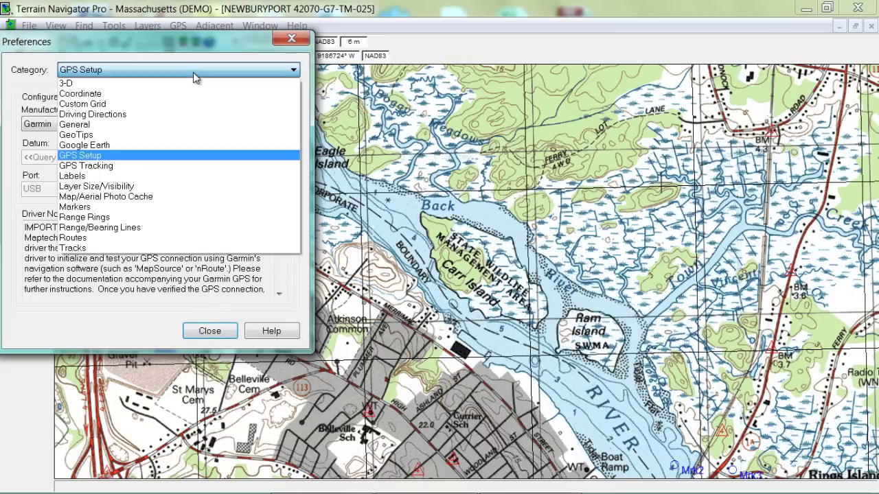
pyautogui.click(122, 208)
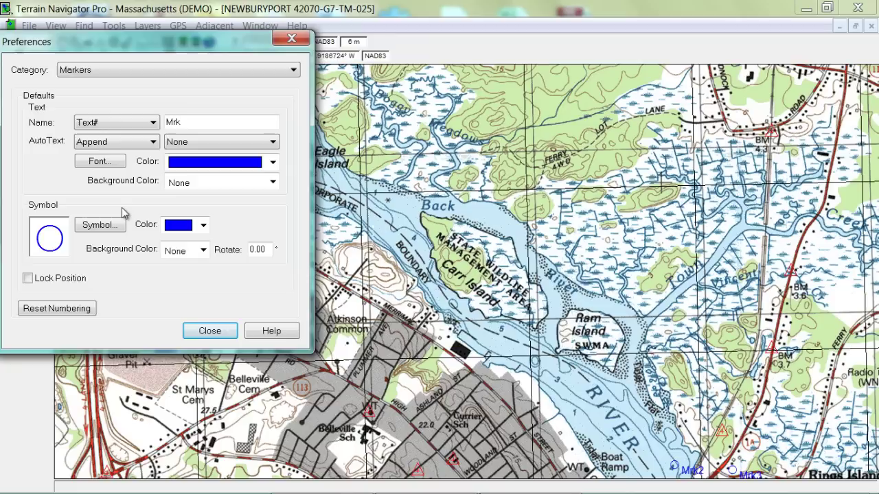
pyautogui.click(102, 226)
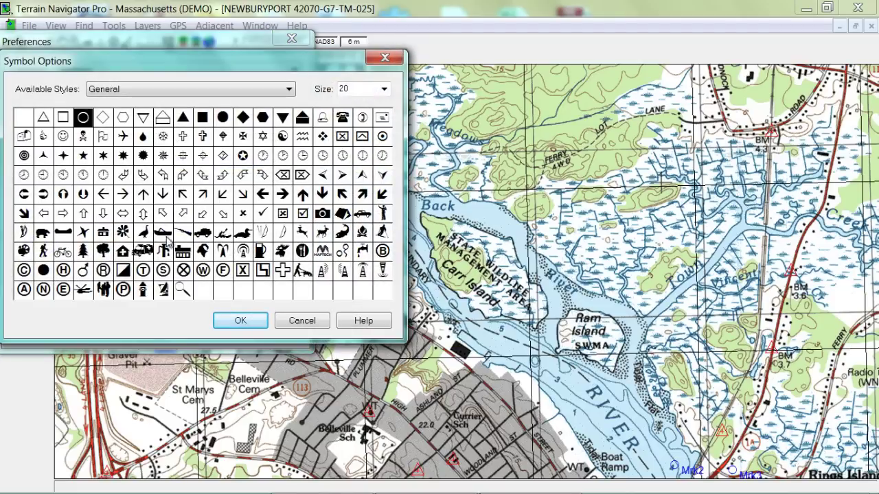
pyautogui.click(83, 138)
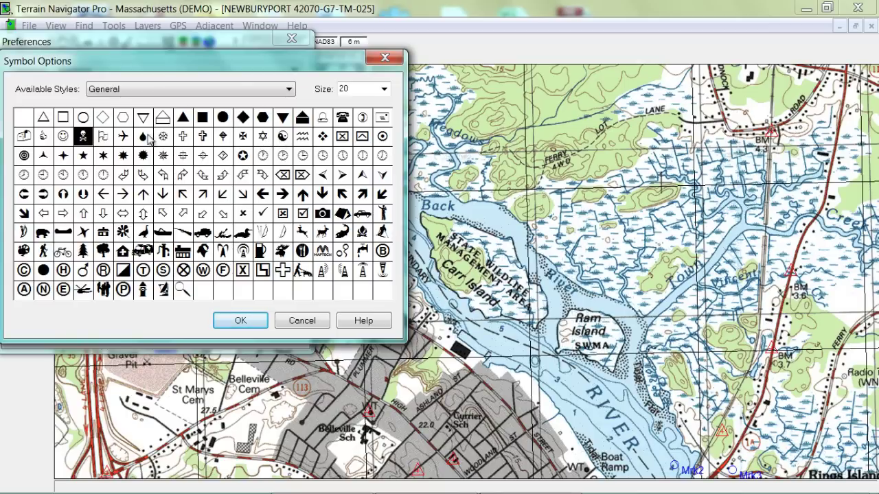
pyautogui.click(83, 118)
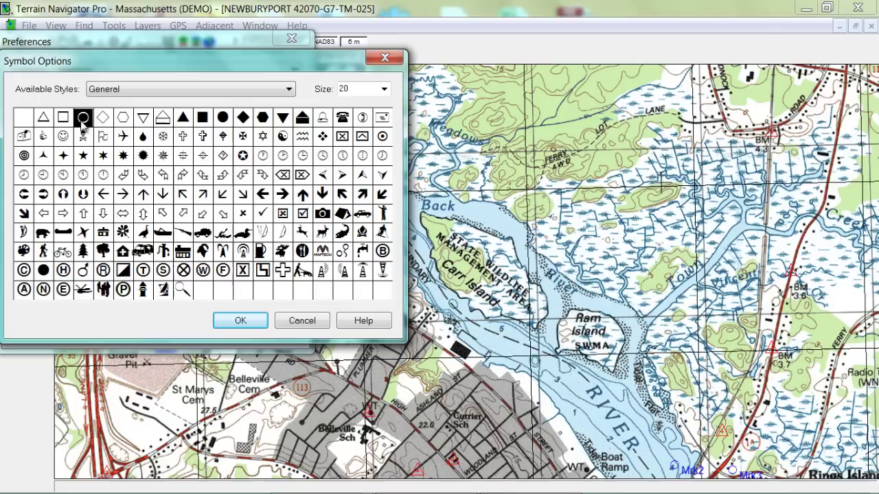
pyautogui.click(383, 91)
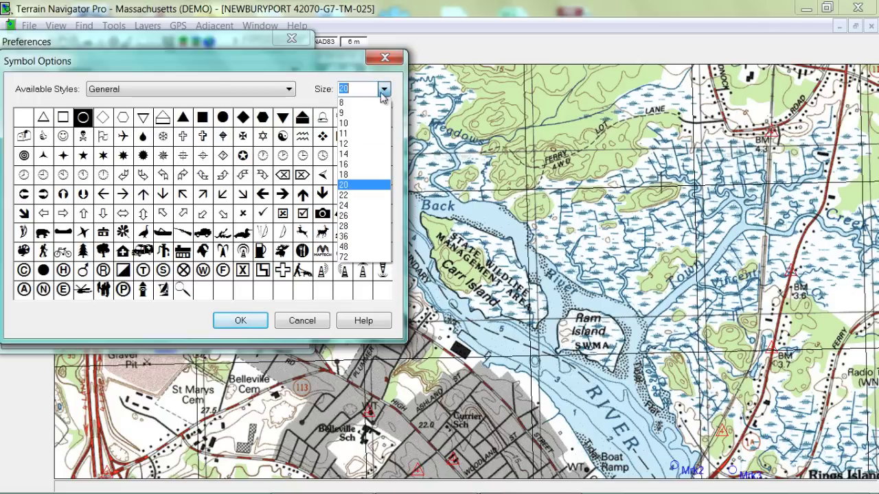
pyautogui.click(357, 124)
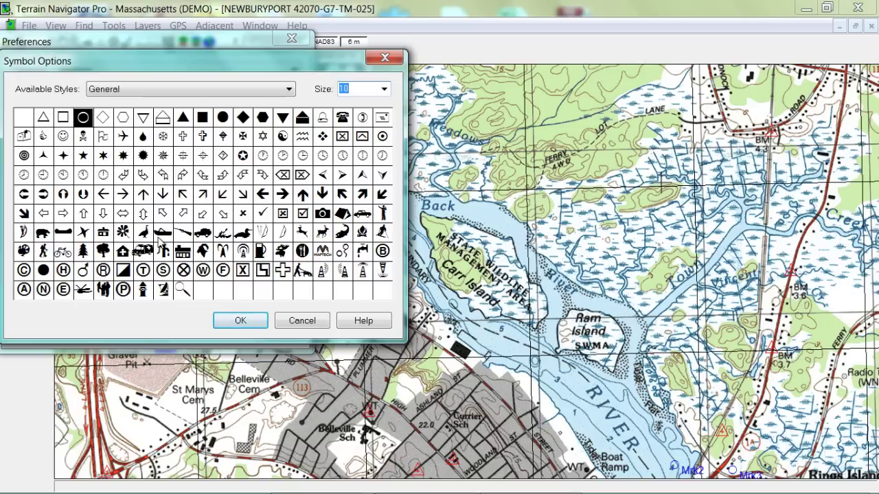
pyautogui.click(239, 321)
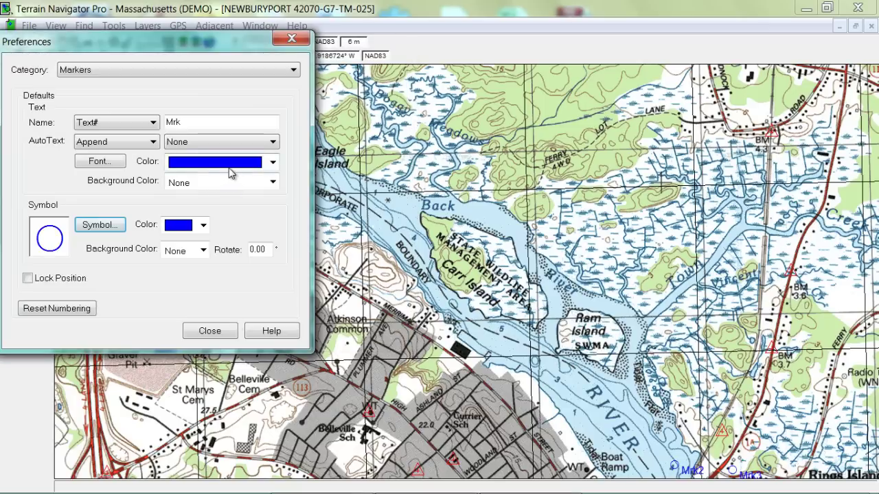
pyautogui.click(234, 167)
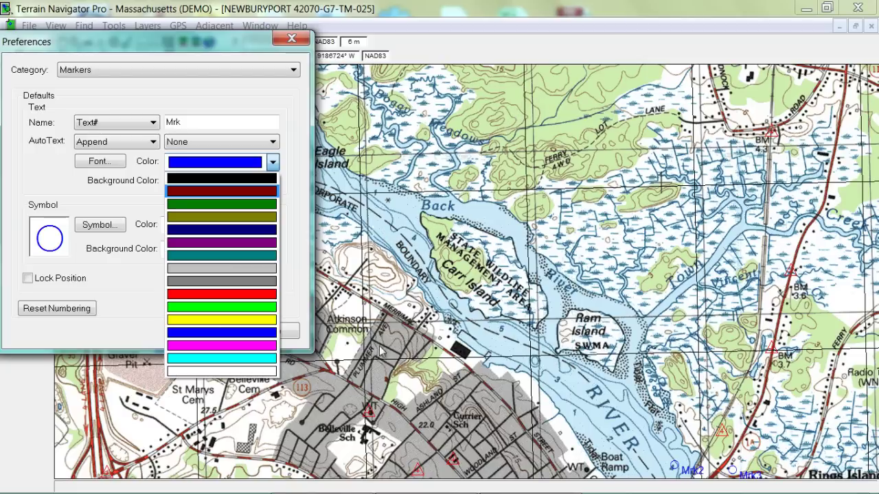
pyautogui.click(256, 169)
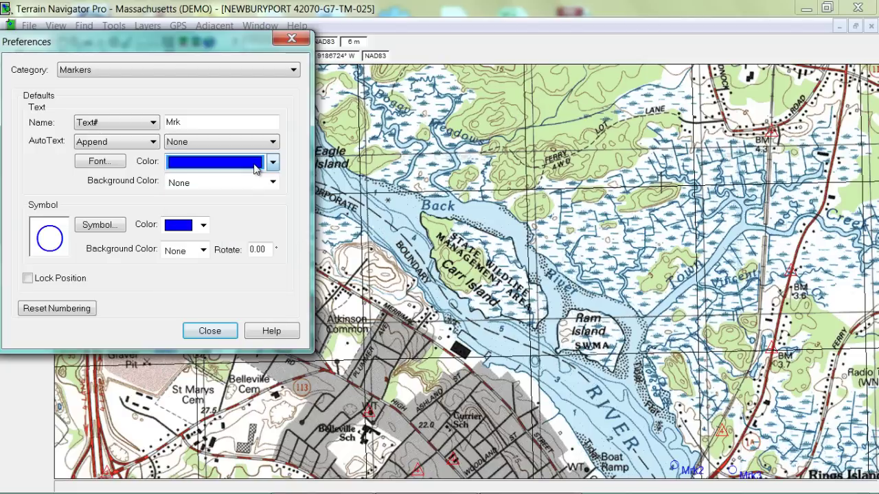
# - Set the default label font size to 9 in the Labels preferences and close the preferences
pyautogui.click(217, 72)
pyautogui.click(139, 175)
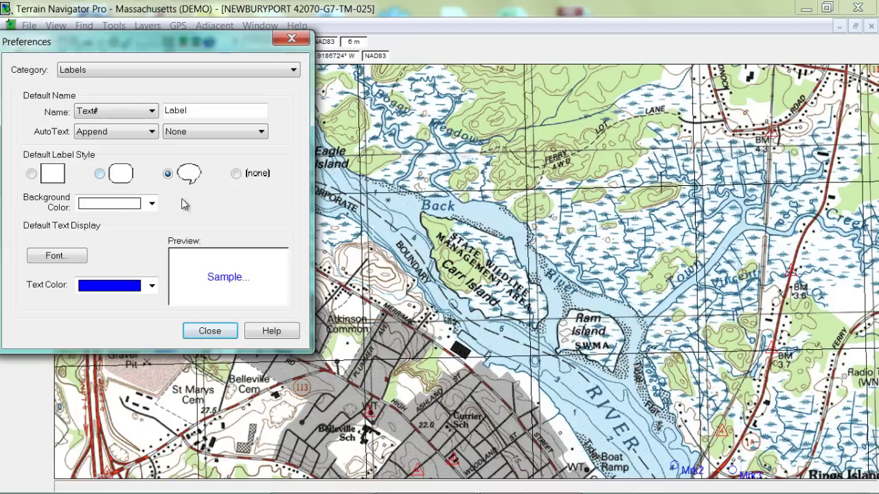
pyautogui.click(86, 255)
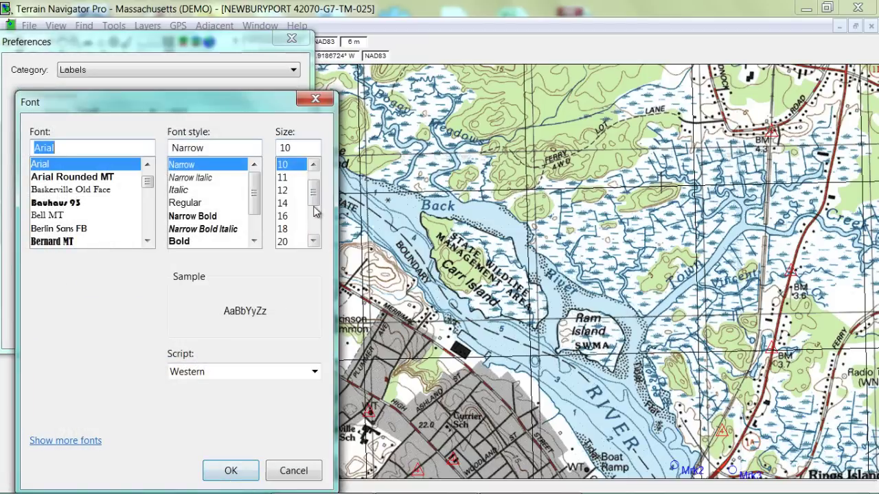
pyautogui.click(313, 166)
pyautogui.click(313, 165)
pyautogui.click(292, 177)
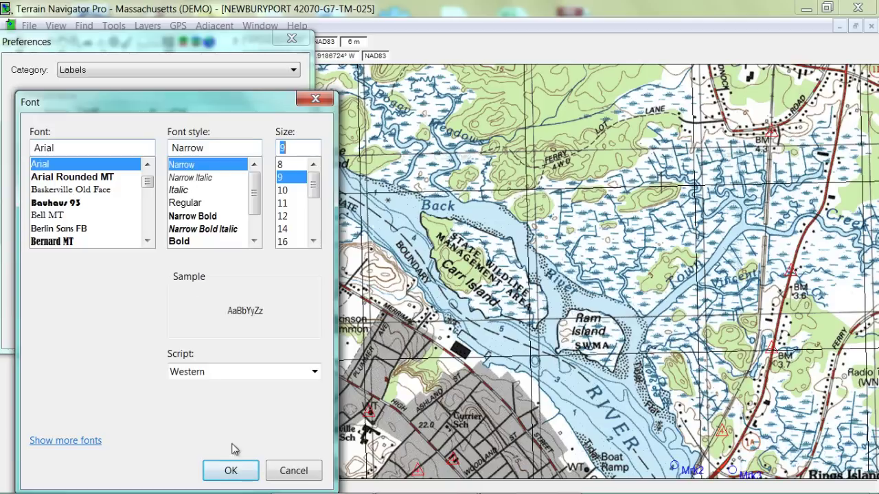
pyautogui.click(232, 470)
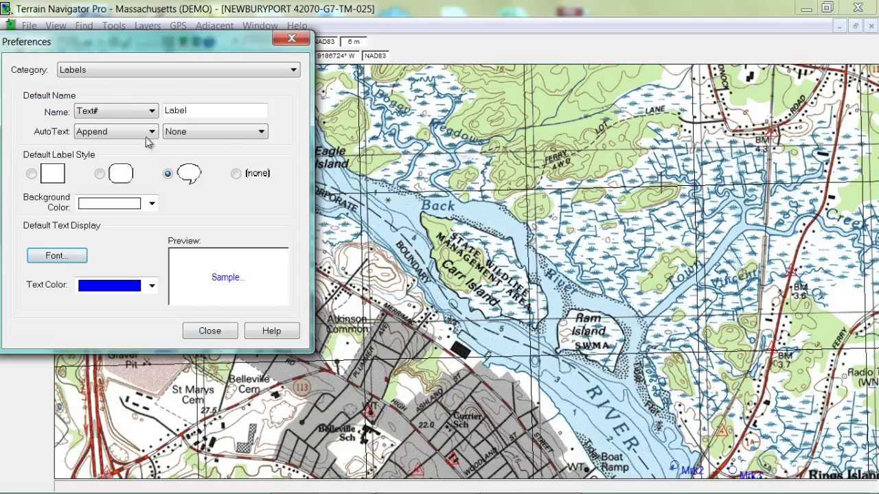
pyautogui.click(218, 70)
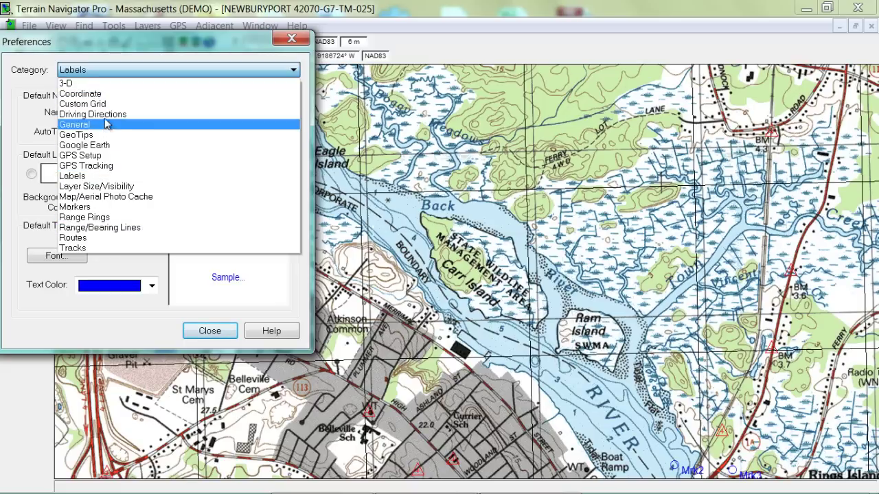
pyautogui.click(134, 333)
pyautogui.click(206, 331)
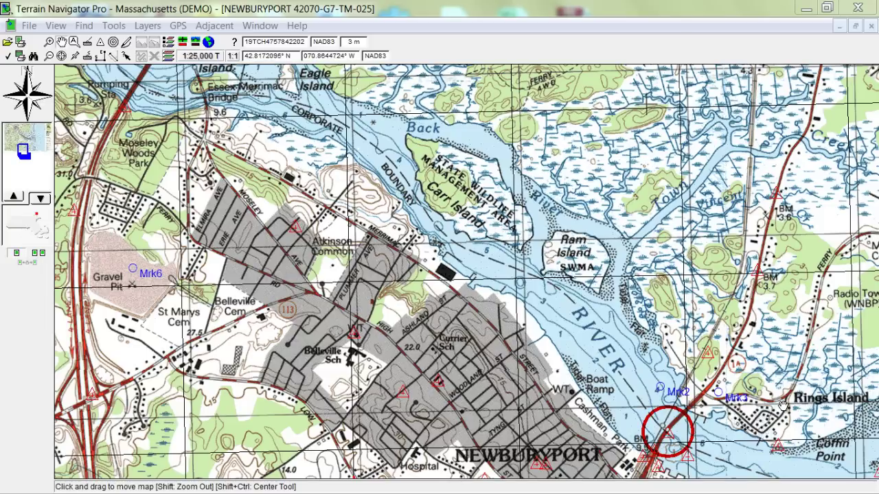
# - Find the USNG (10 m) coordinates 19TCH46884206 and show that location in place of the active map
pyautogui.click(83, 26)
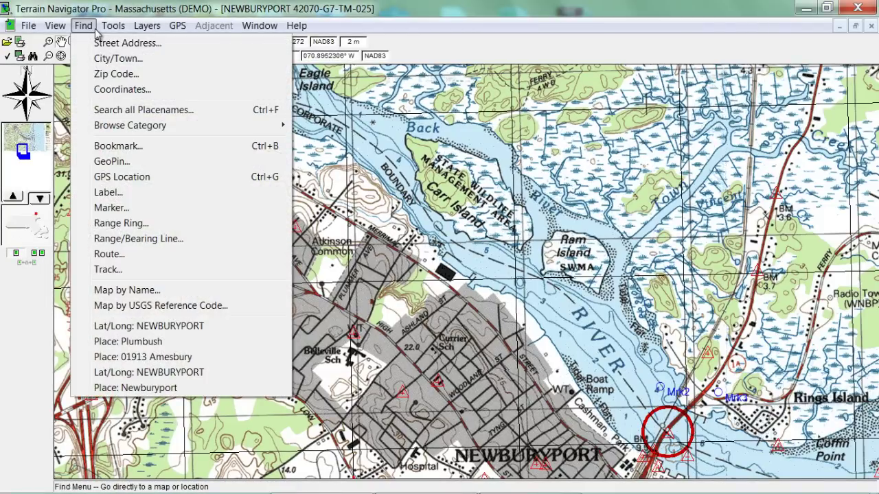
pyautogui.click(122, 91)
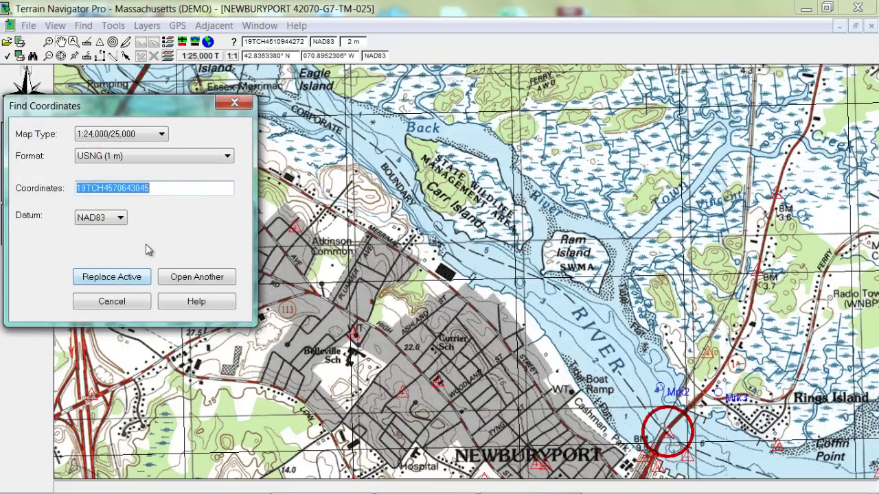
pyautogui.click(106, 158)
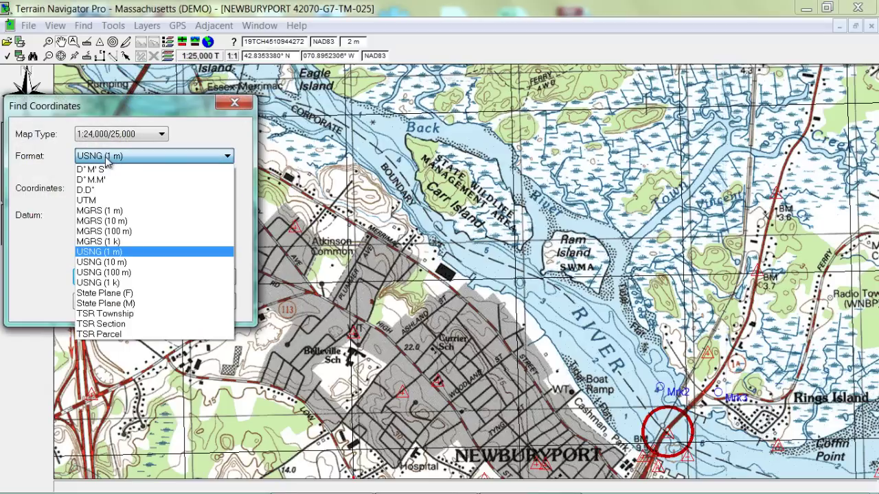
pyautogui.click(101, 263)
pyautogui.moveTo(152, 188); pyautogui.dragTo(105, 188)
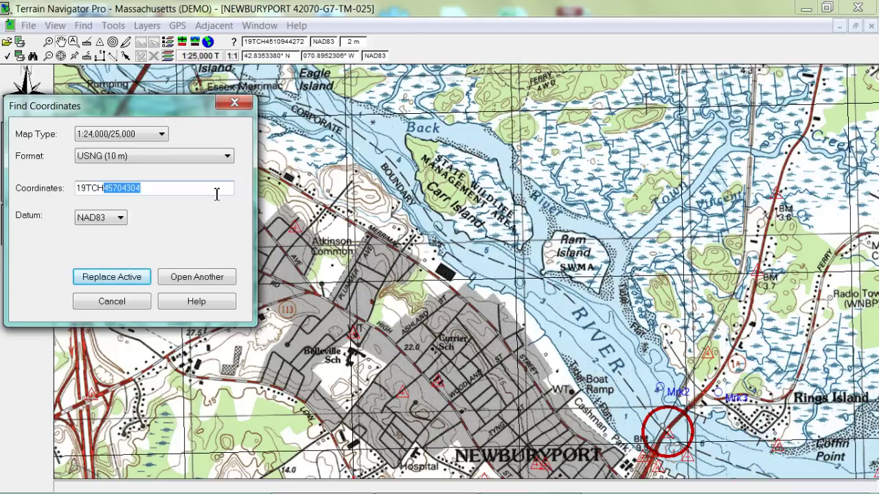
pyautogui.write('46884206')
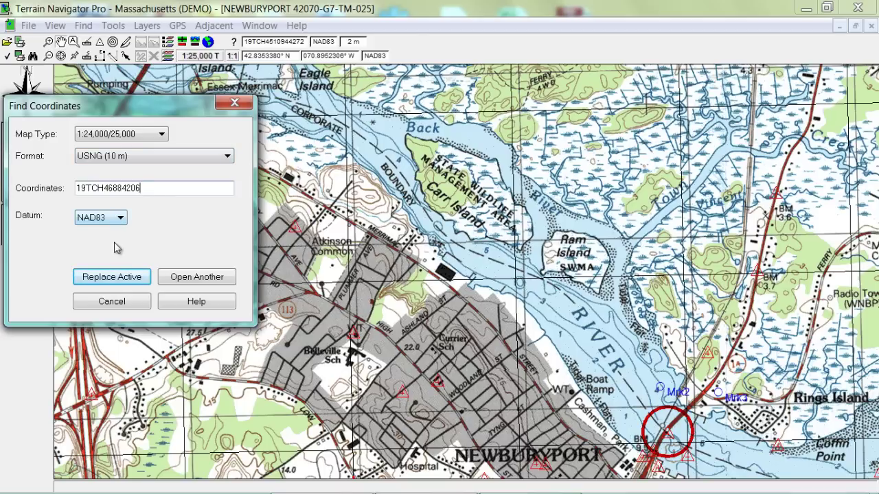
pyautogui.click(113, 277)
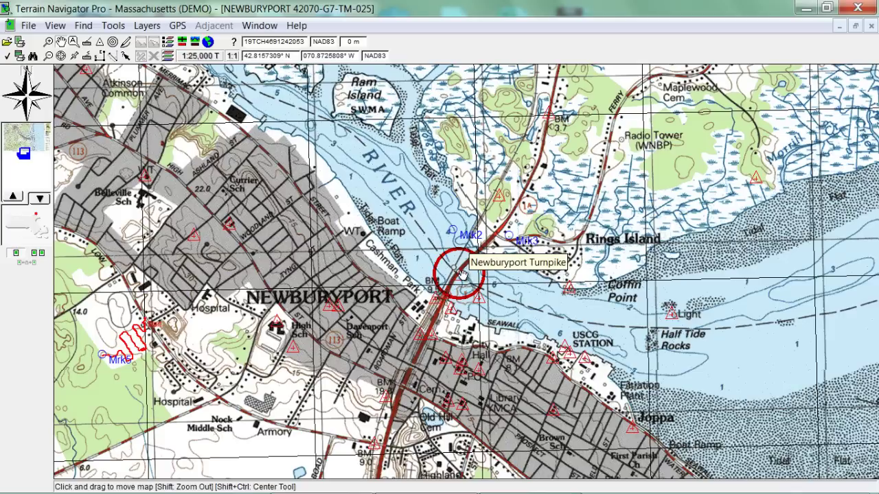
# - Find the zip code 01922 Byfield and show its location in place of the active map
pyautogui.click(83, 26)
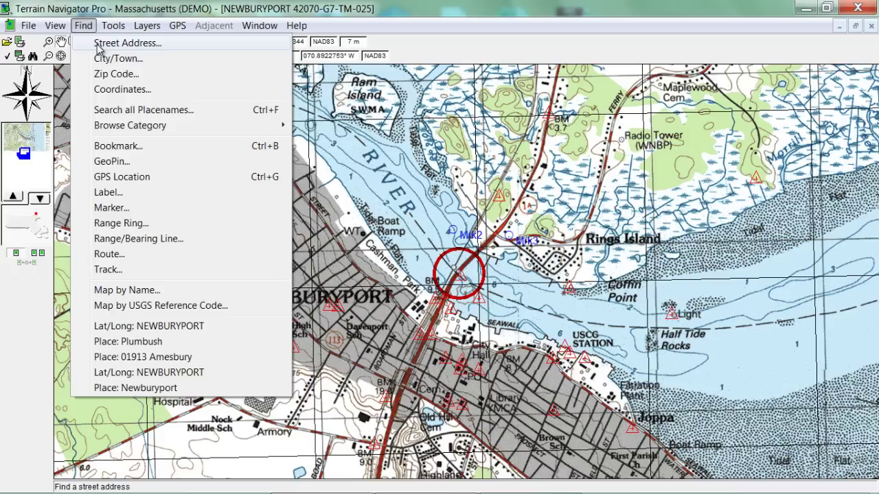
pyautogui.click(101, 74)
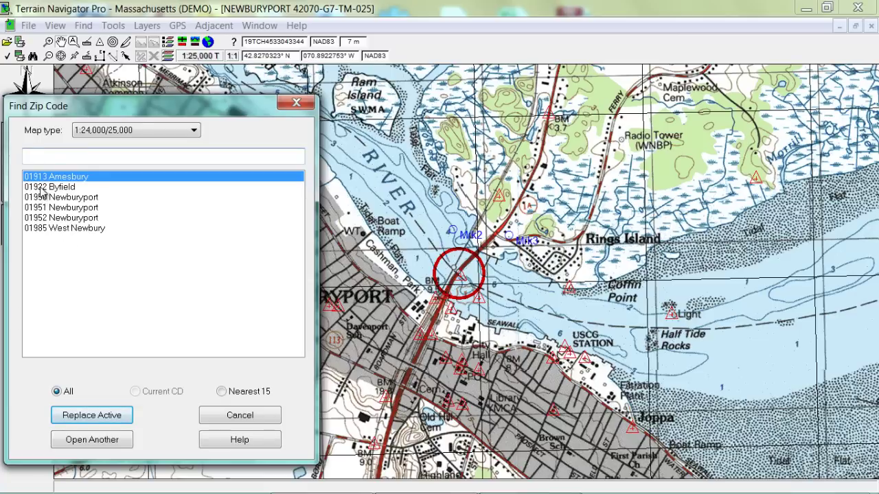
pyautogui.click(43, 188)
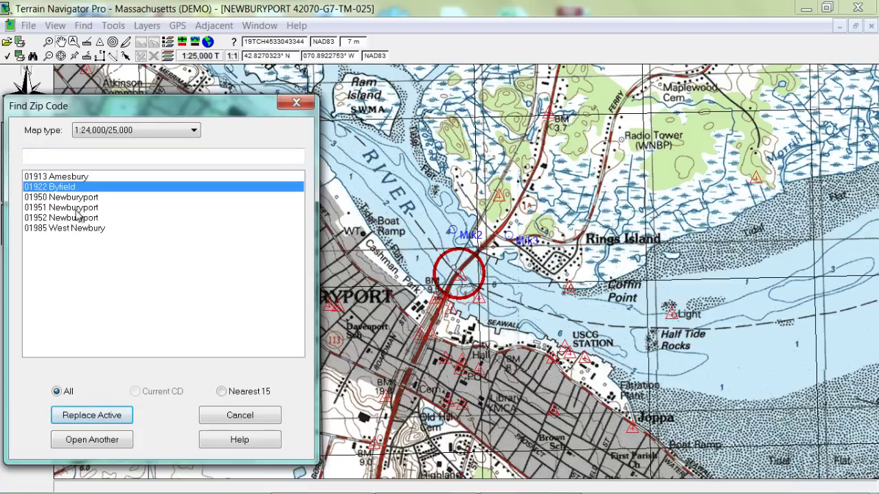
pyautogui.click(93, 415)
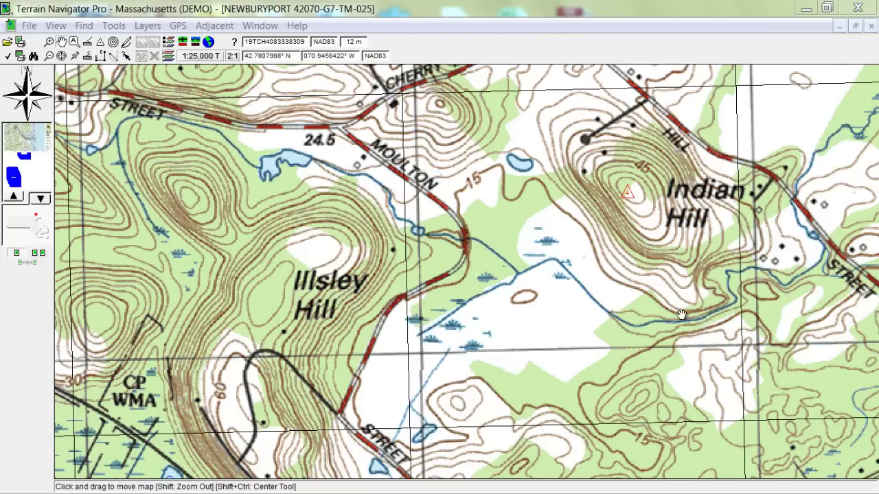
# - Place a marker on the small pond just west of Indian Hill
pyautogui.moveTo(419, 196); pyautogui.dragTo(389, 274)
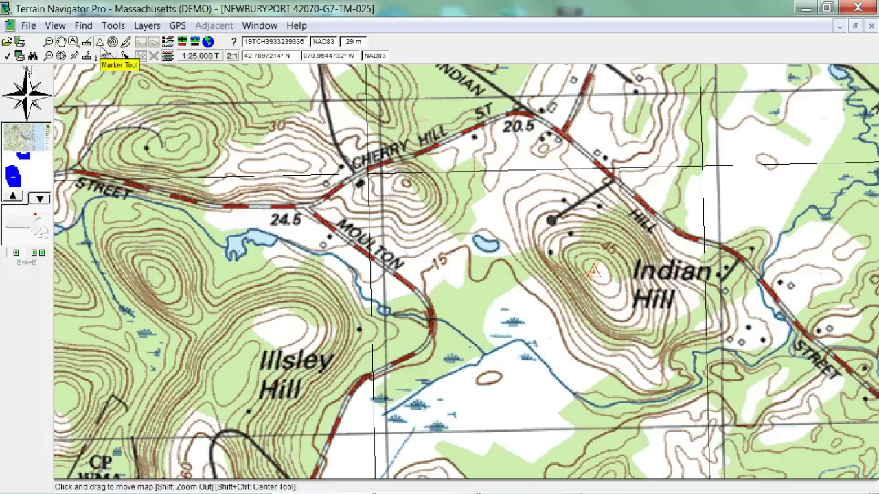
pyautogui.click(99, 42)
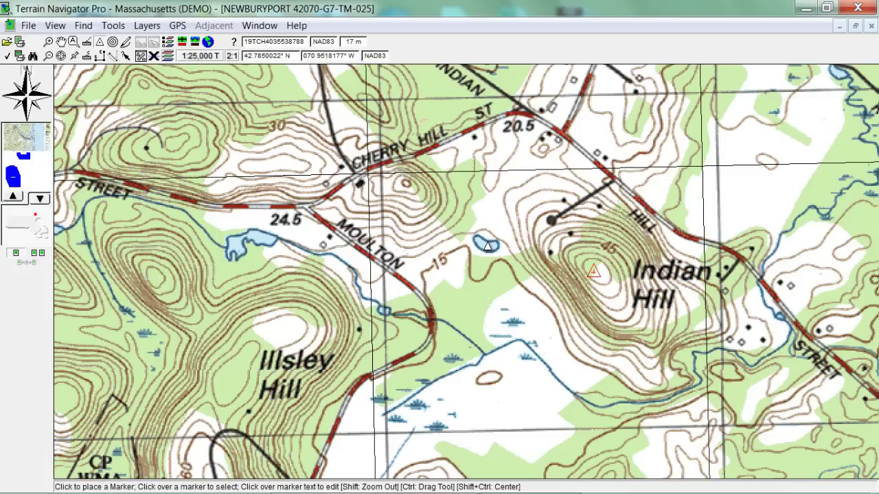
pyautogui.click(487, 244)
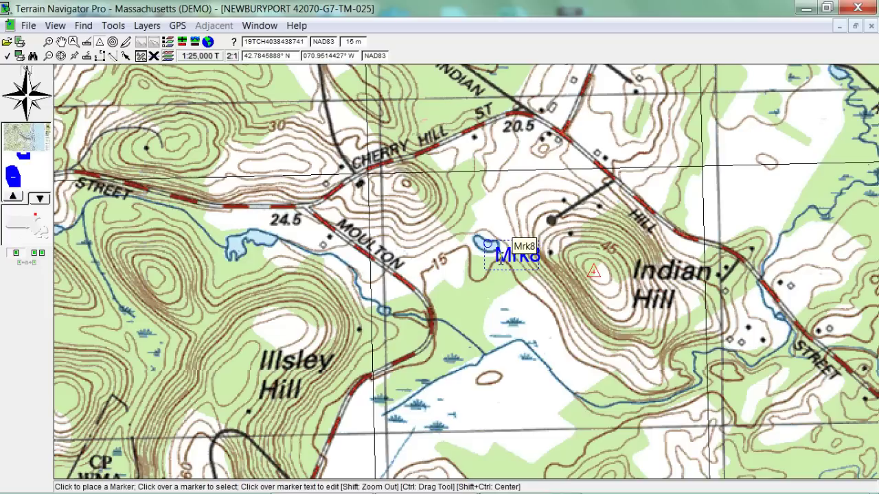
# - Review the marker information for the new marker on the pond and close it
pyautogui.rightClick(504, 256)
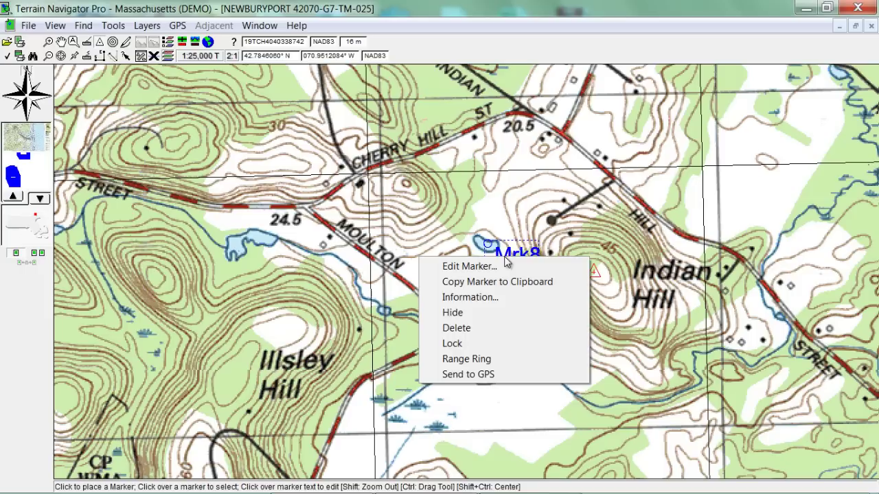
pyautogui.click(478, 297)
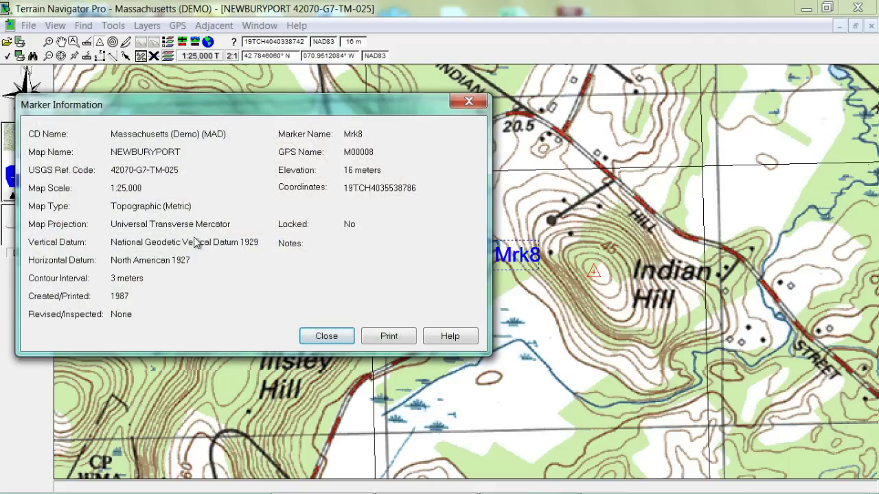
pyautogui.click(331, 338)
# - Edit the new marker on the pond and change its full name to Pond
pyautogui.rightClick(506, 254)
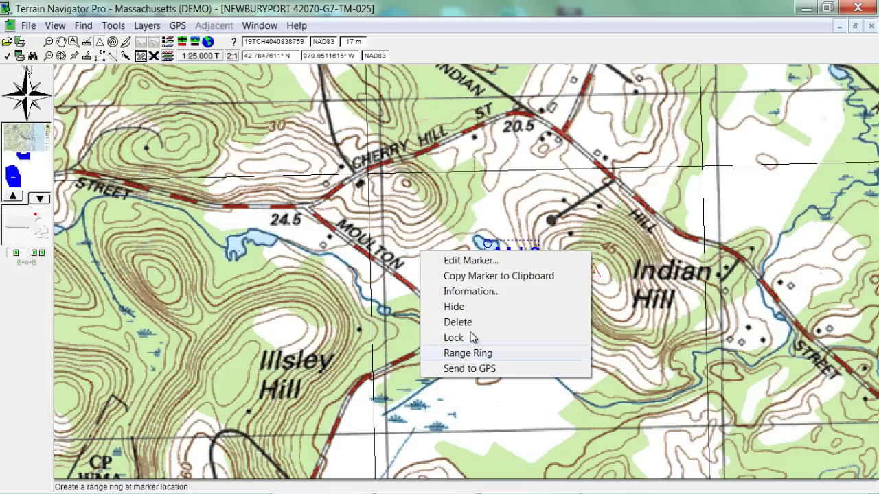
pyautogui.click(467, 262)
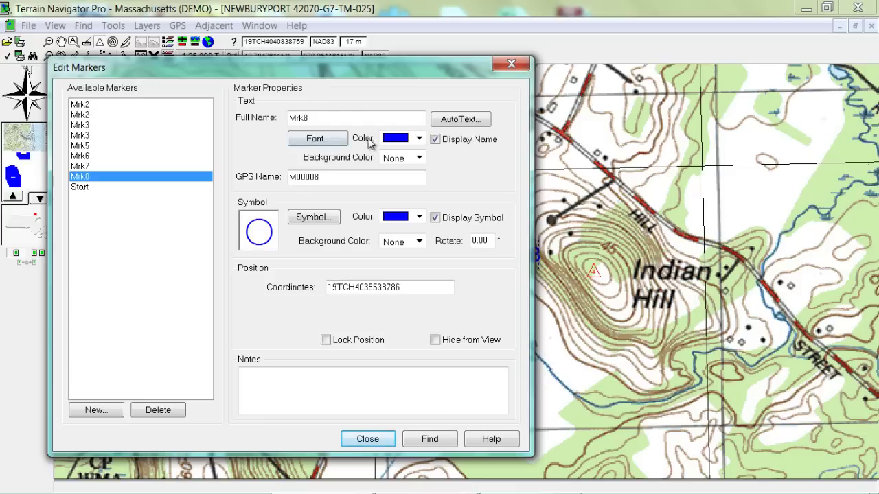
pyautogui.click(337, 121)
pyautogui.press('BackSpace')
pyautogui.press('BackSpace')
pyautogui.press('BackSpace')
pyautogui.press('BackSpace')
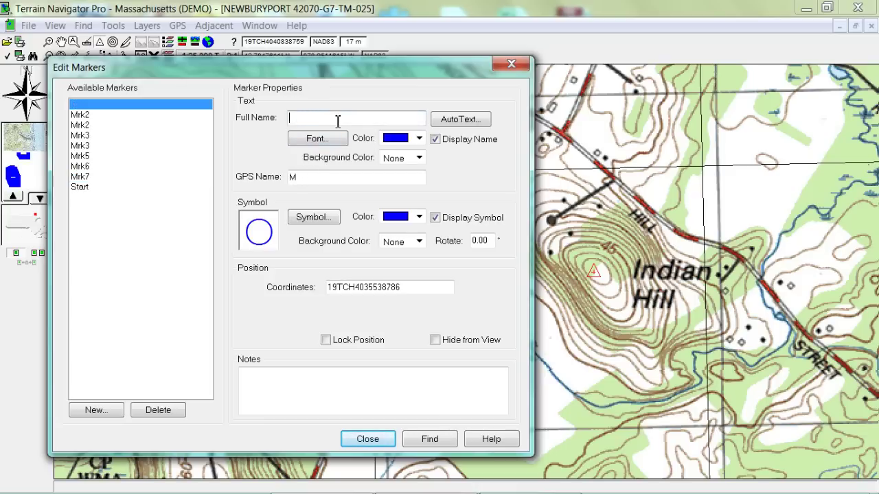
pyautogui.write('Pond')
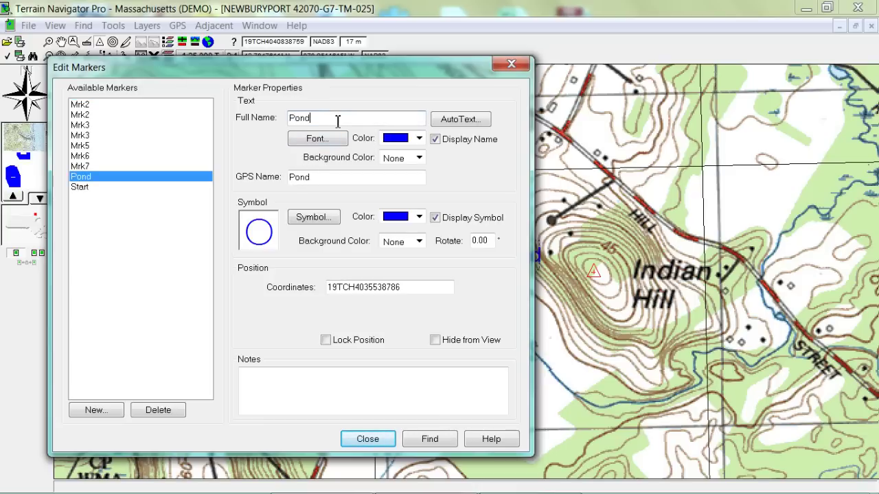
pyautogui.write('01')
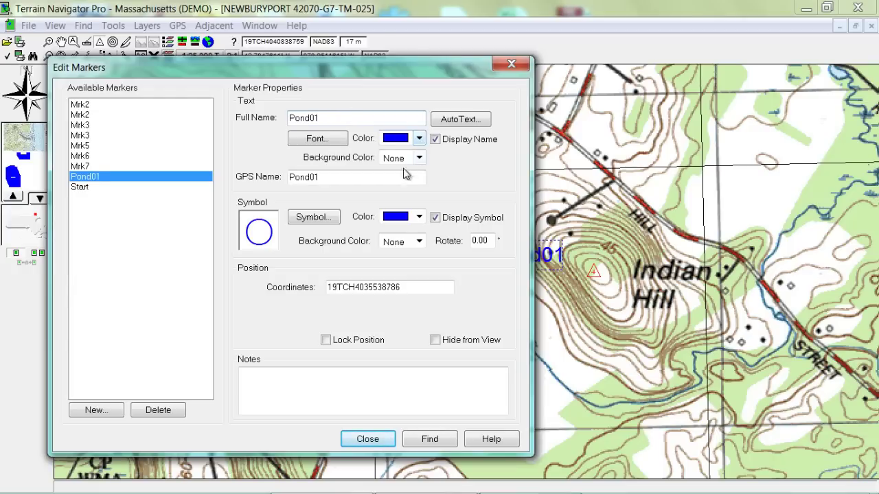
pyautogui.moveTo(379, 71); pyautogui.dragTo(251, 59)
pyautogui.click(297, 274)
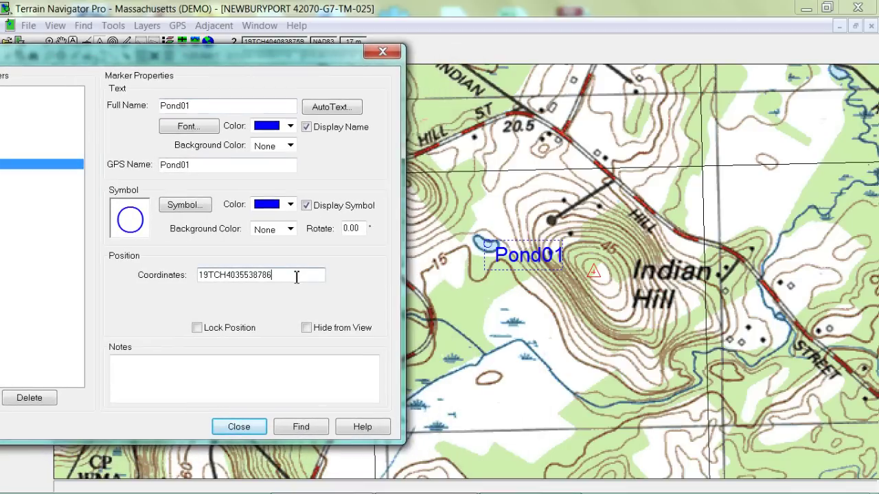
pyautogui.press('BackSpace')
pyautogui.write('7')
pyautogui.press('BackSpace')
pyautogui.press('BackSpace')
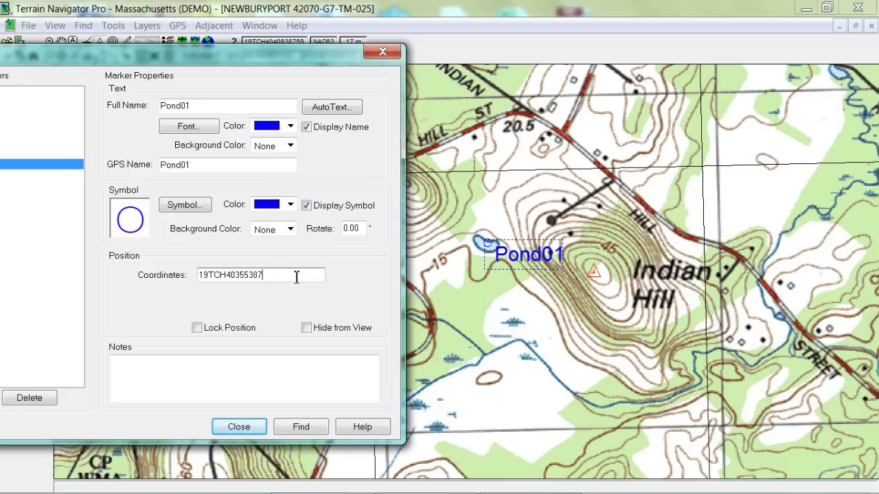
pyautogui.write('77')
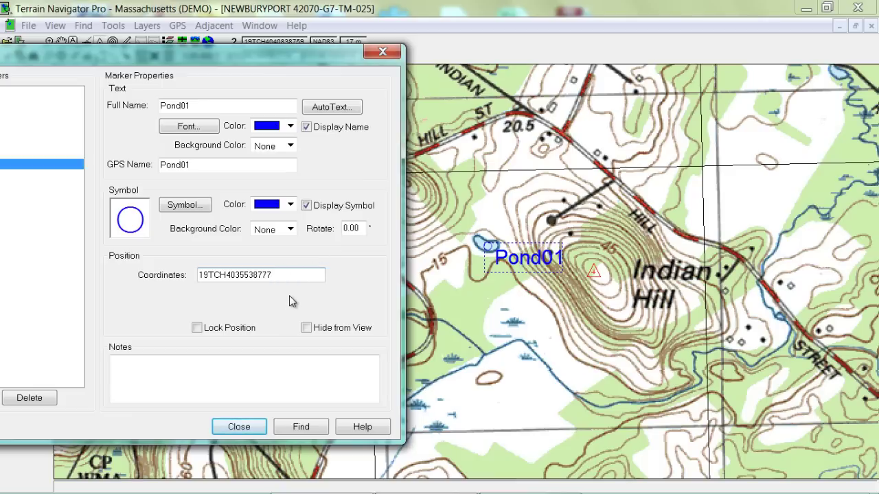
# - Give the Pond01 marker's symbol a green background color, and change that background to white
pyautogui.click(291, 229)
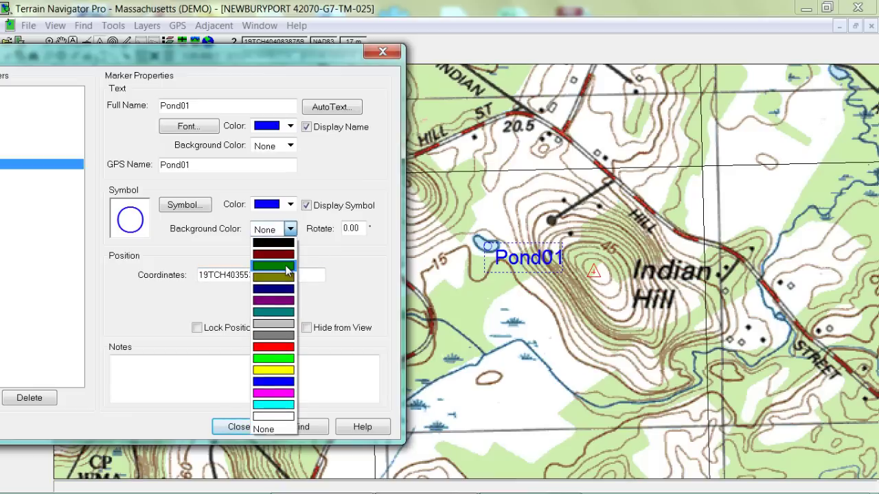
pyautogui.click(286, 270)
pyautogui.click(291, 231)
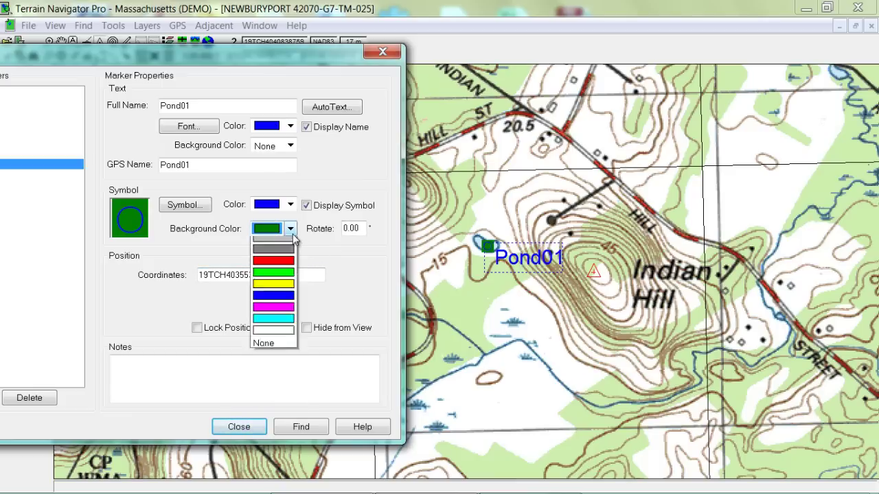
pyautogui.click(292, 411)
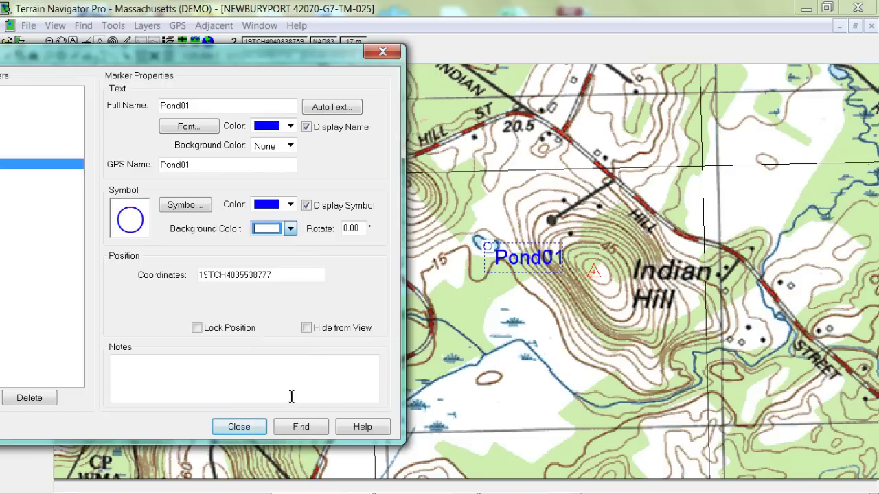
# - View the properties of marker Mrk7, return to Pond01, hide it from view and show it again
pyautogui.moveTo(173, 60); pyautogui.dragTo(362, 55)
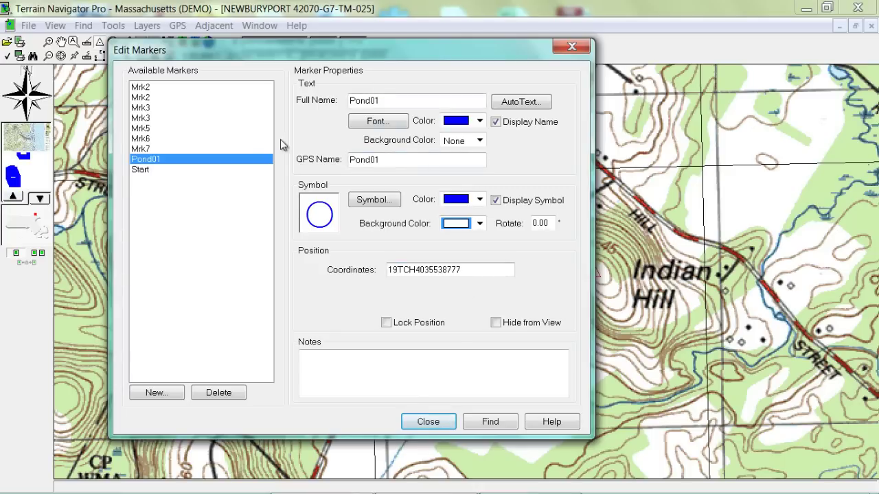
pyautogui.click(170, 149)
pyautogui.moveTo(263, 55); pyautogui.dragTo(169, 41)
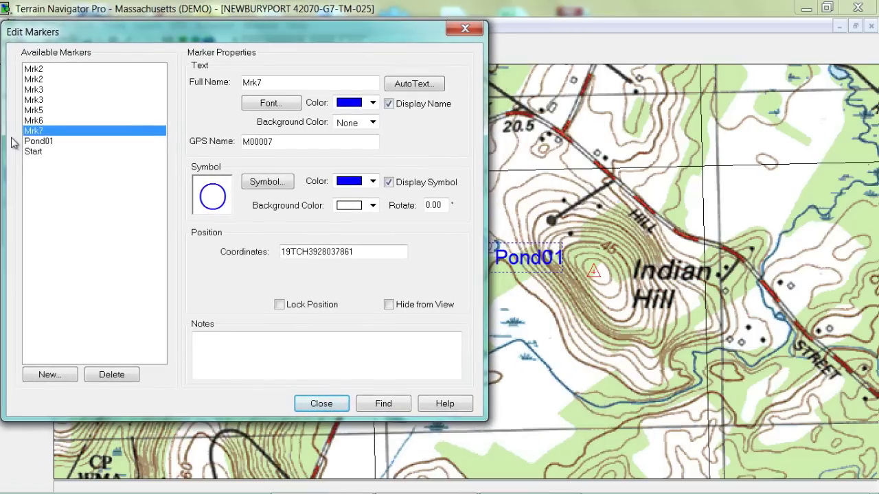
pyautogui.click(64, 143)
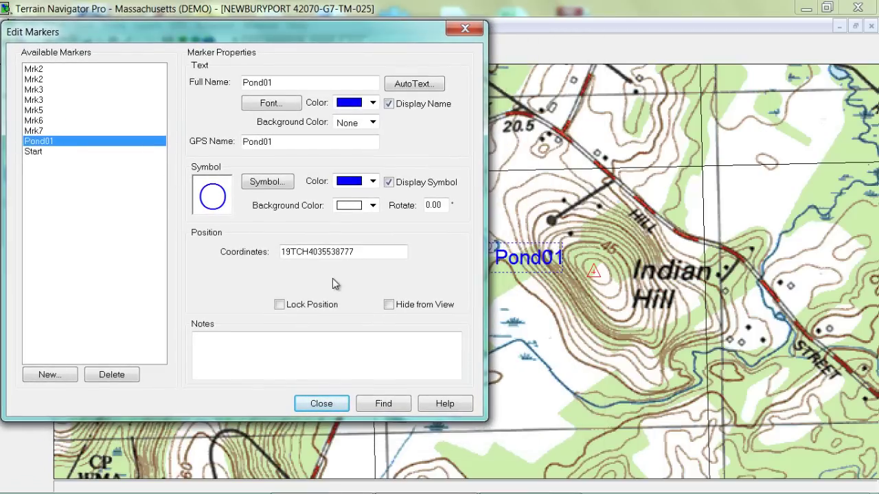
pyautogui.click(389, 305)
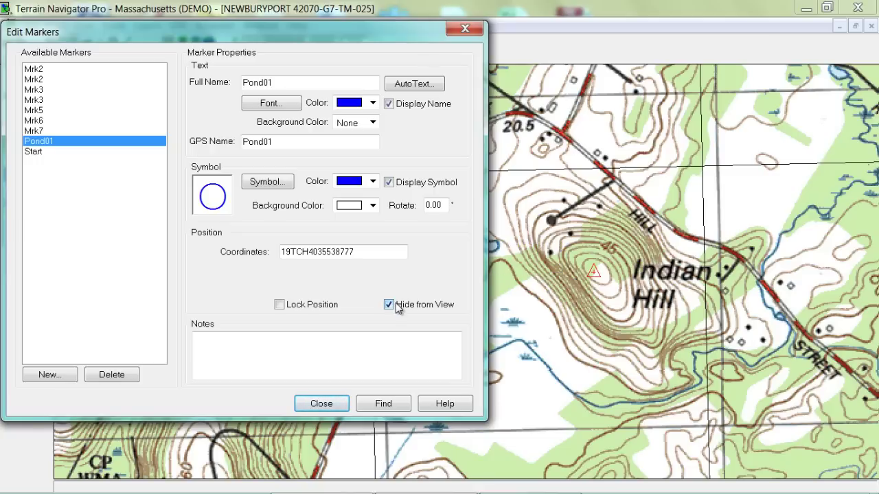
pyautogui.click(389, 306)
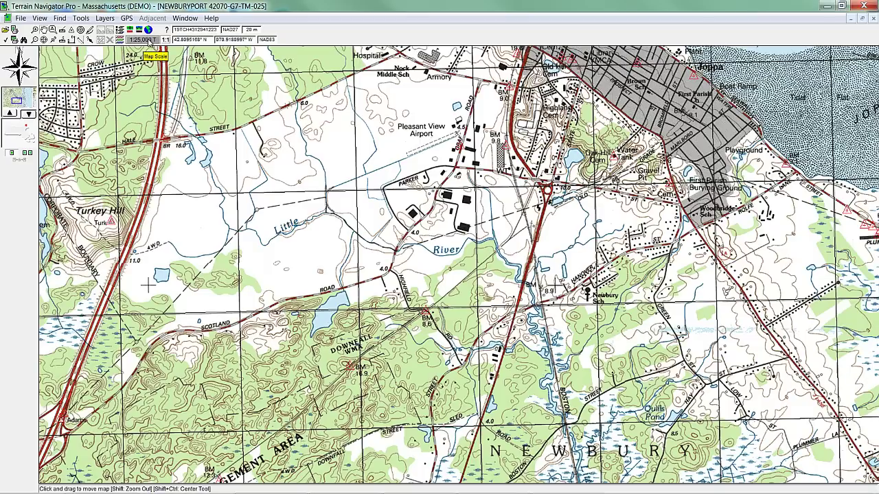
# - Switch the map to the 1:12,000 aerial photo and bring the industrial buildings near the river into view
pyautogui.click(140, 40)
pyautogui.click(149, 64)
pyautogui.moveTo(355, 176); pyautogui.dragTo(417, 248)
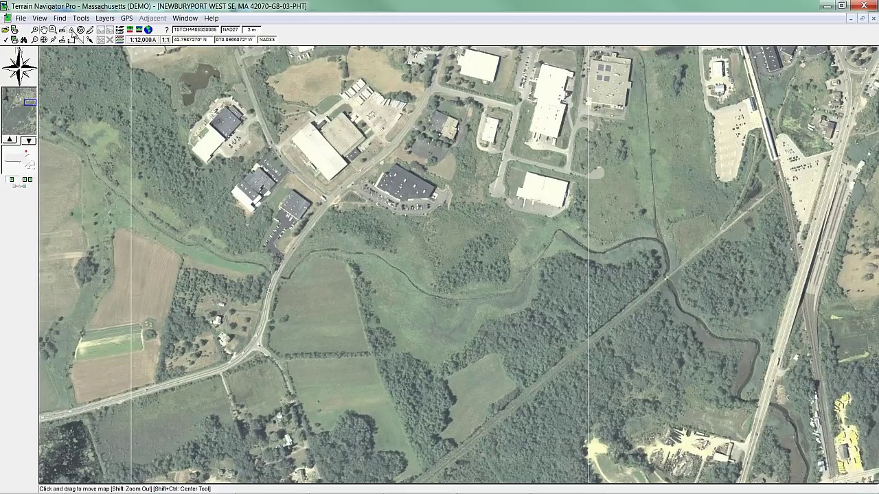
# - Place a marker on the dark-roofed building beside the road and rename it LKP
pyautogui.click(72, 31)
pyautogui.click(401, 177)
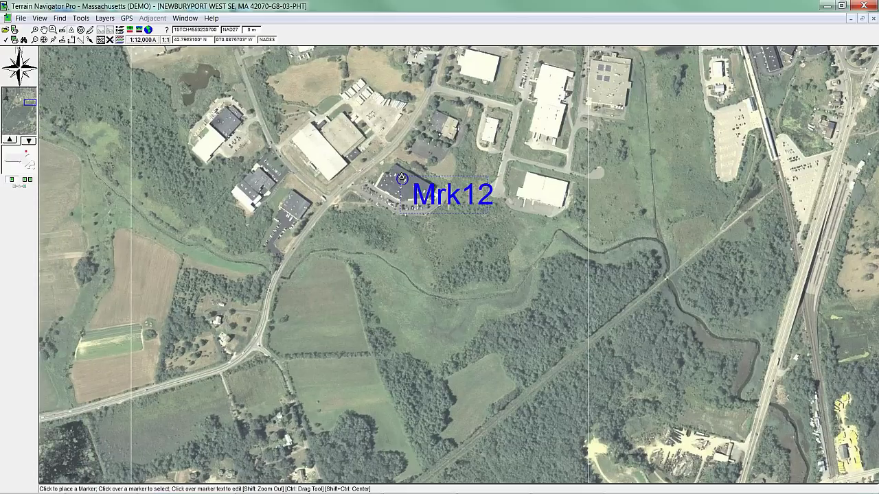
pyautogui.click(491, 195)
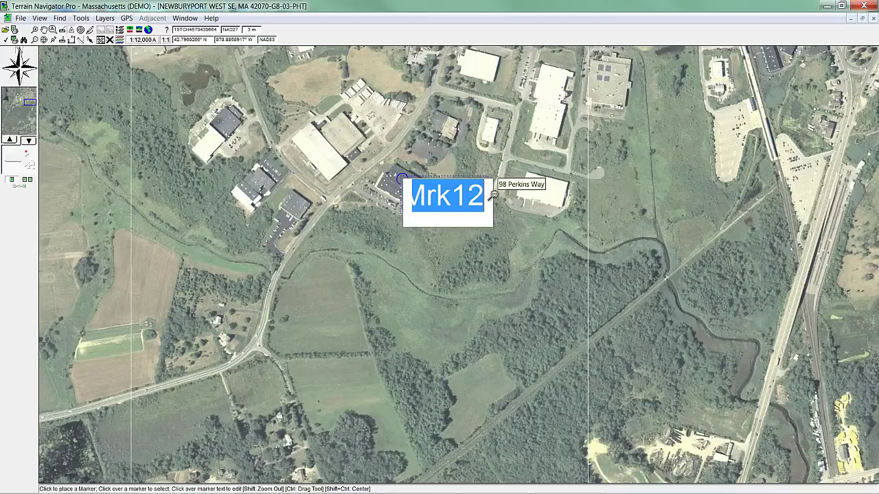
pyautogui.write('LKP')
pyautogui.press('Return')
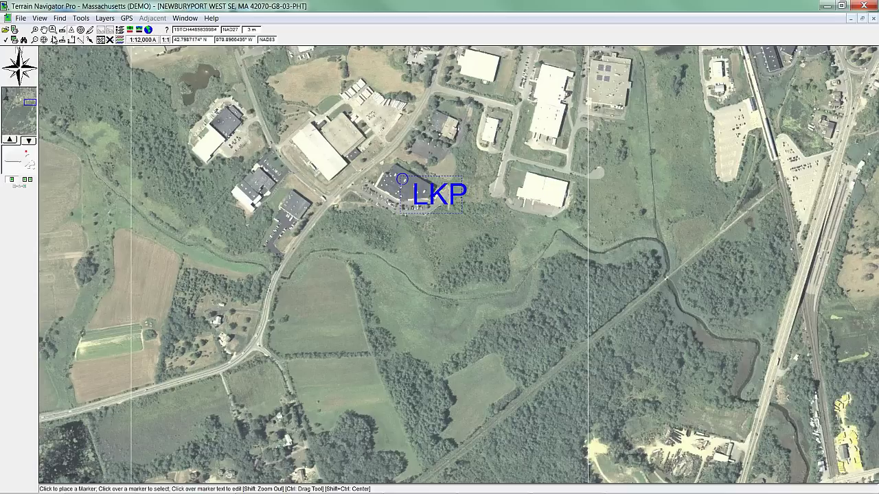
# - Start a new track at the road junction southwest of LKP and trace it freehand up the road and along the stream
pyautogui.click(43, 30)
pyautogui.moveTo(388, 305); pyautogui.dragTo(348, 229)
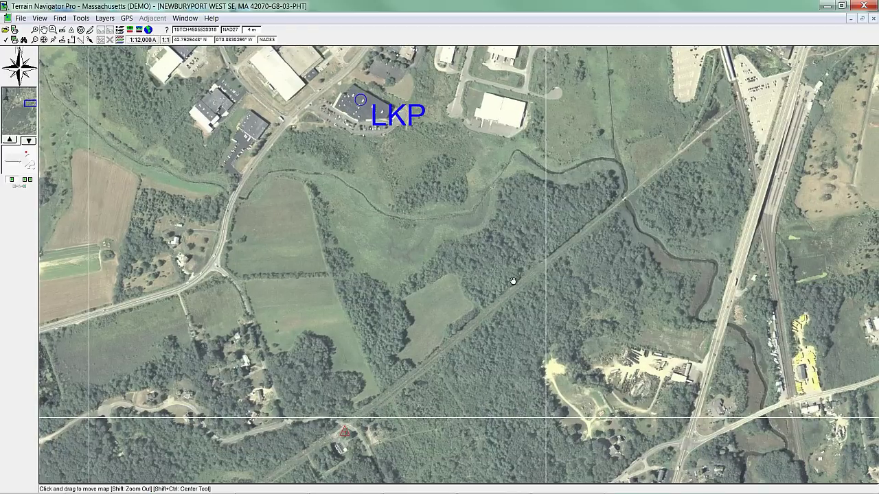
pyautogui.moveTo(364, 407); pyautogui.dragTo(361, 411)
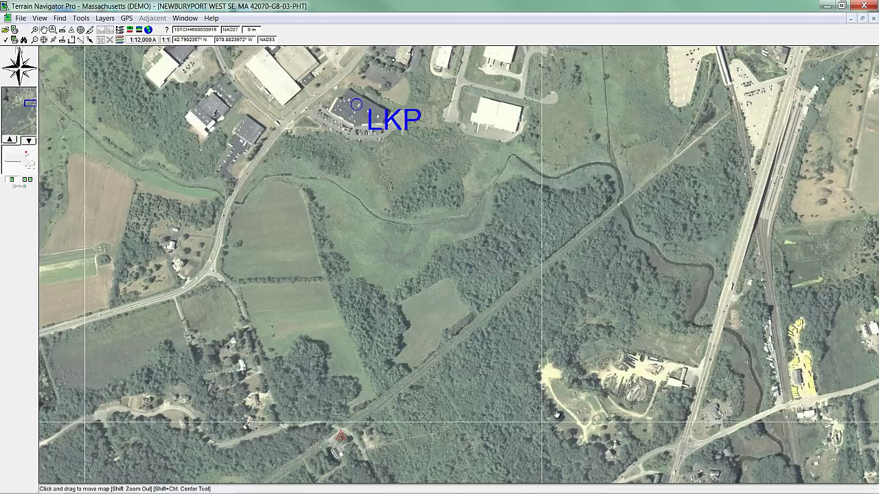
pyautogui.moveTo(558, 415)
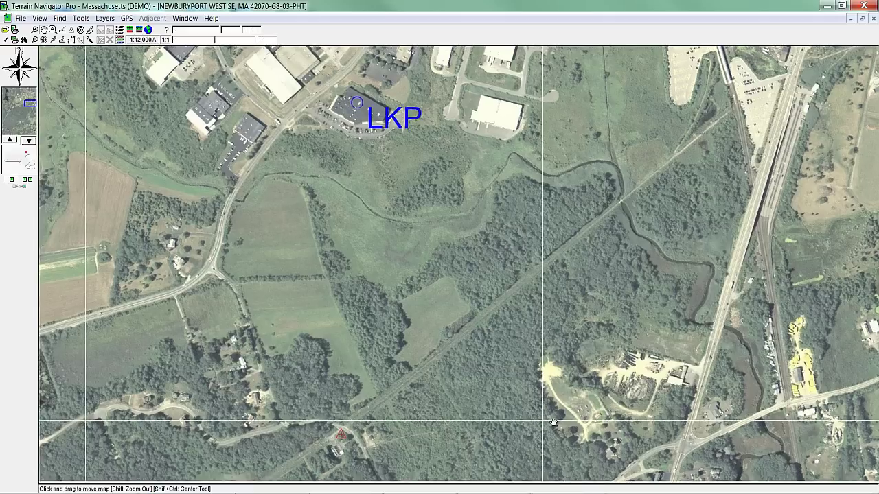
pyautogui.moveTo(553, 422); pyautogui.dragTo(641, 368)
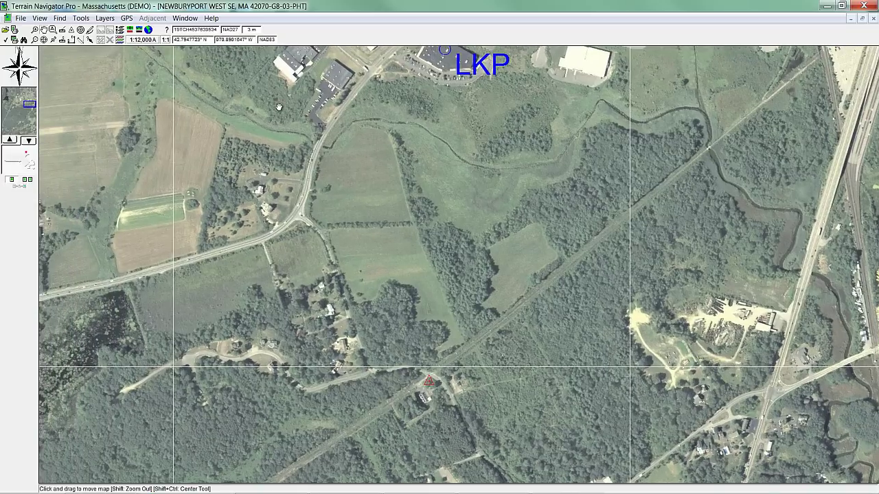
pyautogui.click(89, 32)
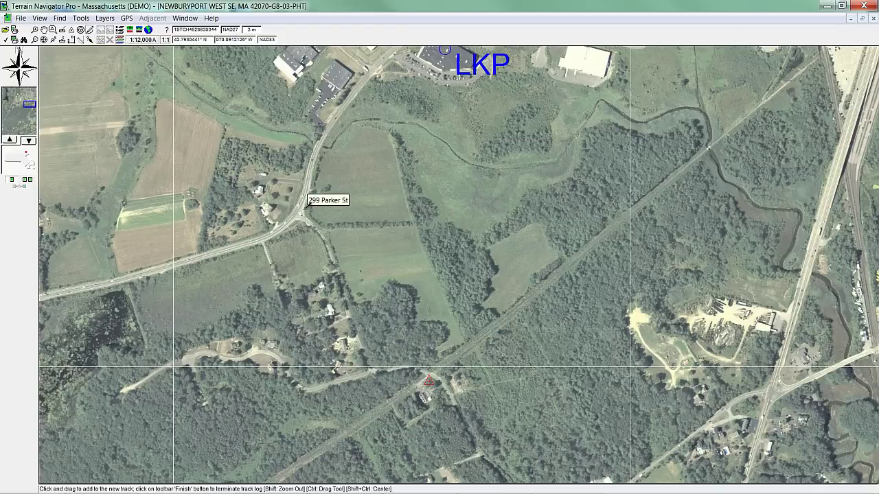
pyautogui.click(306, 205)
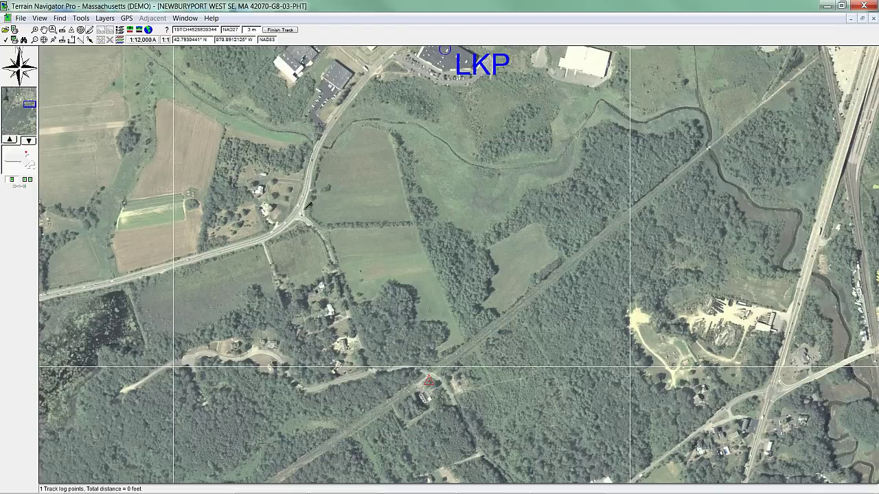
pyautogui.moveTo(306, 206)
pyautogui.mouseDown()
pyautogui.moveTo(321, 142)
pyautogui.moveTo(328, 147)
pyautogui.moveTo(350, 127)
pyautogui.moveTo(380, 121)
pyautogui.moveTo(420, 123)
pyautogui.moveTo(433, 135)
pyautogui.mouseUp()
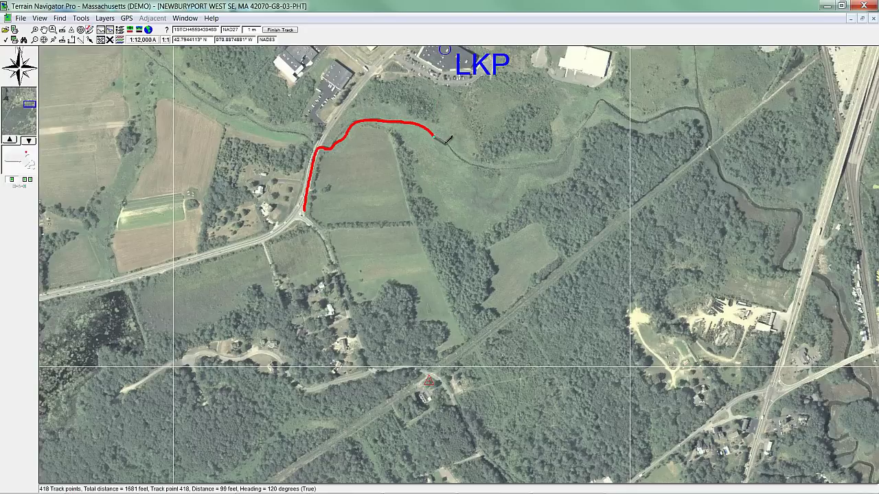
# - Extend the track eastward along the stream, point by point, to where it meets the straight railroad line
pyautogui.moveTo(450, 140); pyautogui.dragTo(482, 166)
pyautogui.click(510, 164)
pyautogui.click(542, 166)
pyautogui.click(558, 164)
pyautogui.click(601, 100)
pyautogui.click(611, 107)
pyautogui.click(635, 121)
pyautogui.click(658, 116)
pyautogui.click(678, 109)
pyautogui.click(698, 111)
pyautogui.click(707, 125)
pyautogui.click(708, 146)
# - Continue the track southwest along the railroad line, follow the side road up to near the starting junction, and finish the track
pyautogui.click(429, 373)
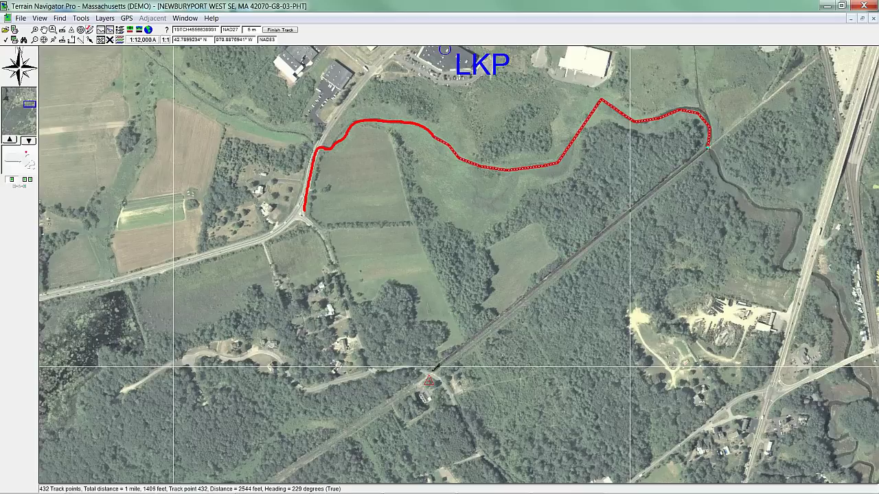
pyautogui.moveTo(429, 373)
pyautogui.mouseDown()
pyautogui.moveTo(376, 369)
pyautogui.moveTo(358, 338)
pyautogui.mouseUp()
pyautogui.click(336, 258)
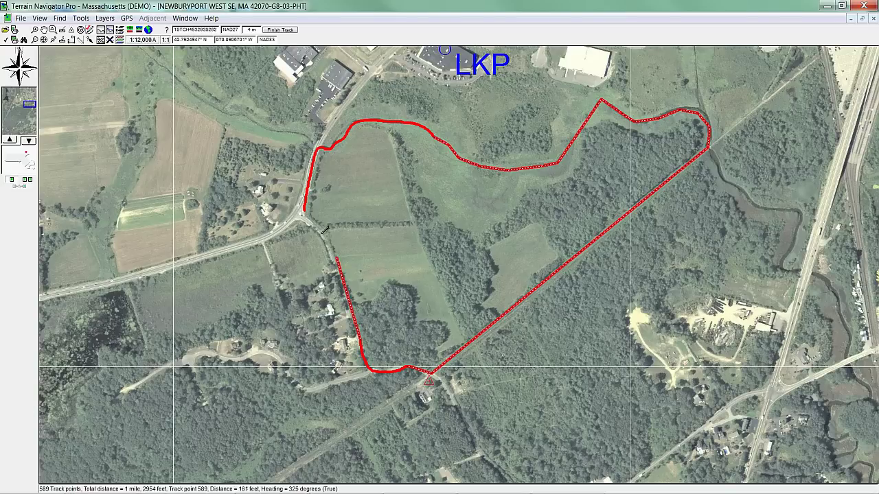
pyautogui.click(326, 237)
pyautogui.click(313, 221)
pyautogui.rightClick(270, 225)
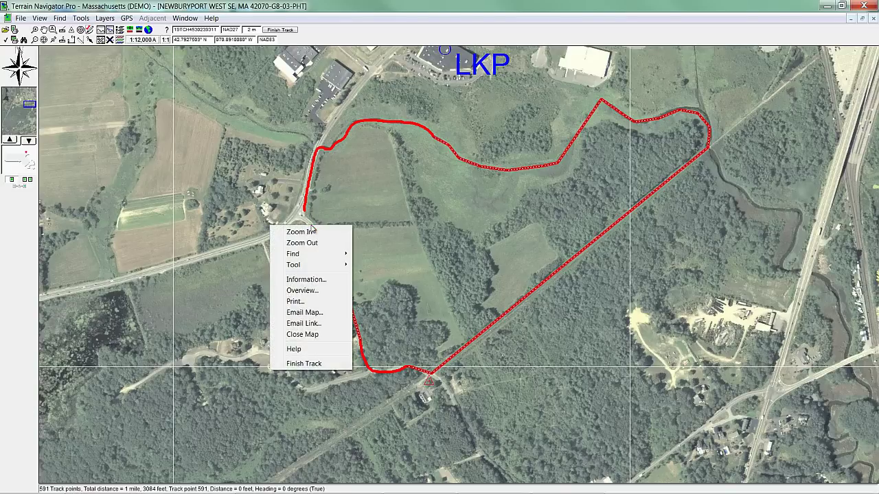
pyautogui.click(305, 363)
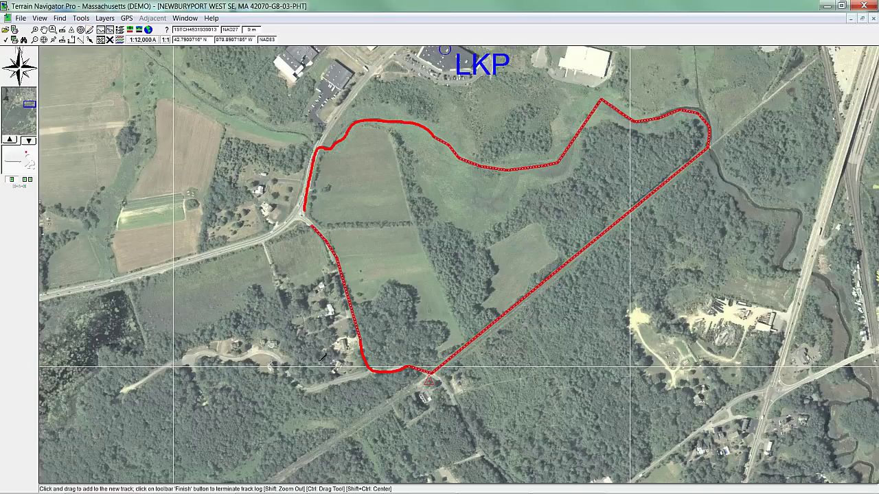
# - Close the track into a loop, unloop it, and loop it again
pyautogui.rightClick(306, 202)
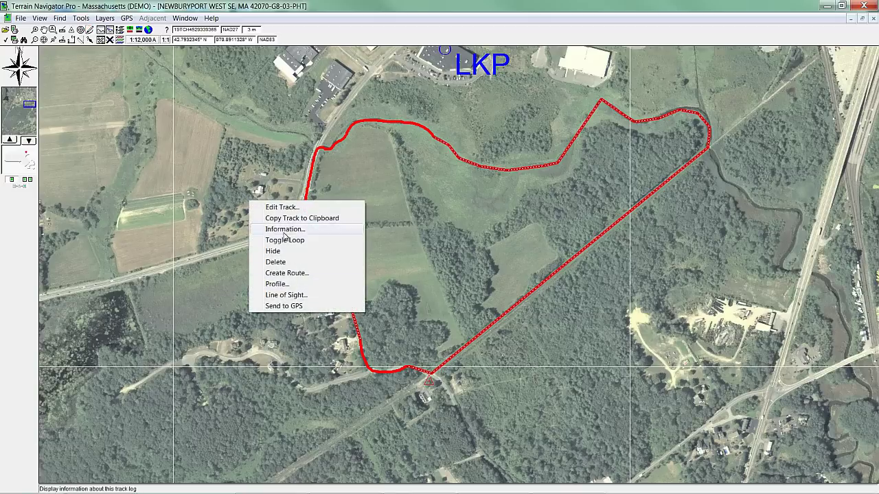
pyautogui.click(308, 207)
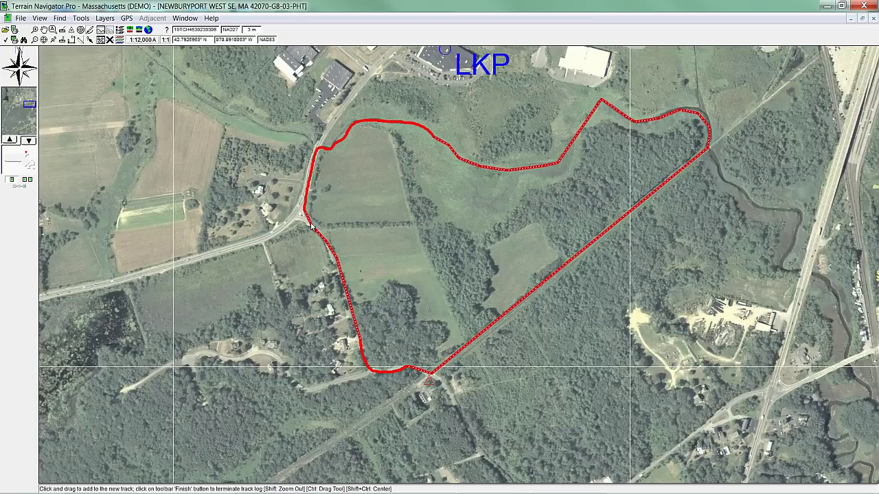
pyautogui.rightClick(327, 247)
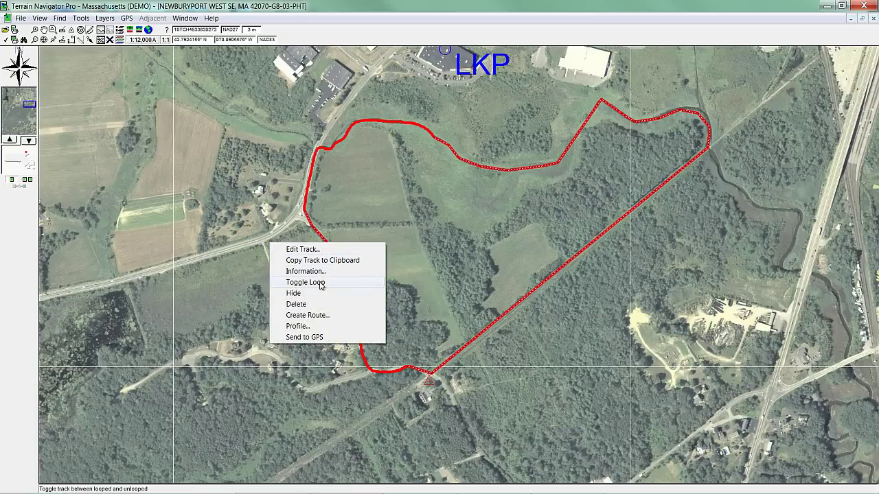
pyautogui.click(305, 282)
pyautogui.rightClick(326, 244)
pyautogui.click(326, 281)
pyautogui.moveTo(313, 221)
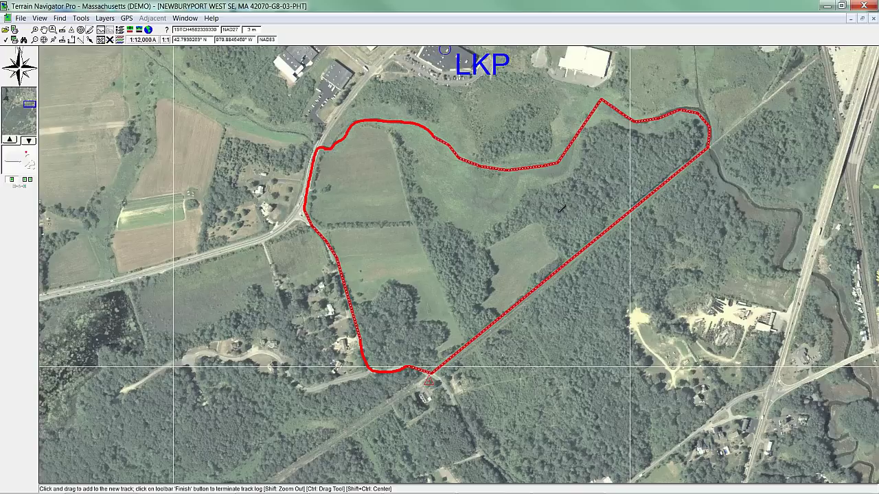
# - Review the looped track's log information, including its length and area, and close it
pyautogui.click(90, 40)
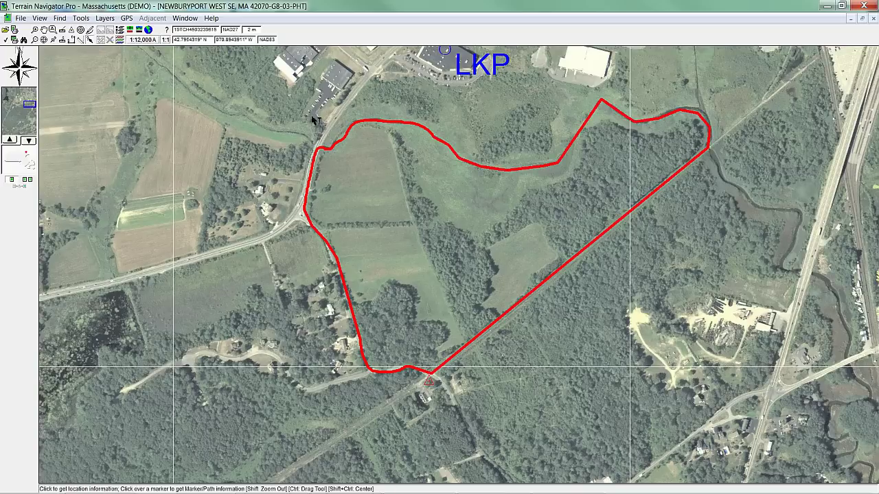
pyautogui.click(436, 136)
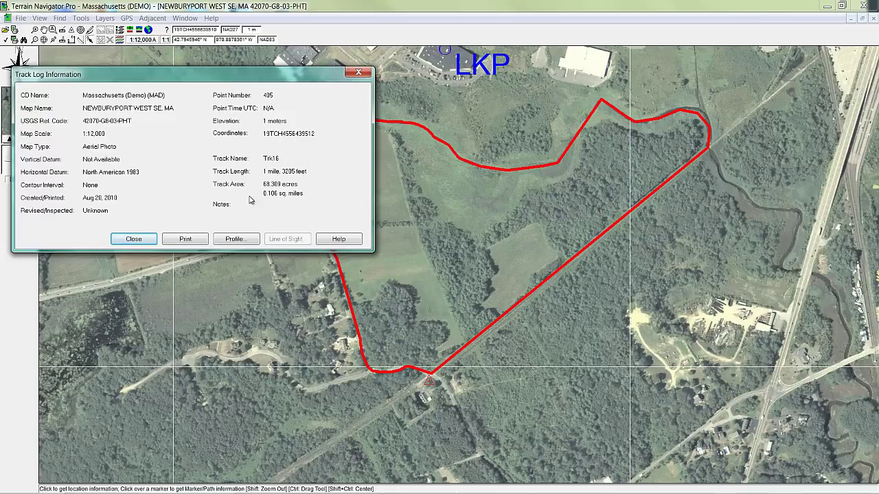
pyautogui.click(144, 244)
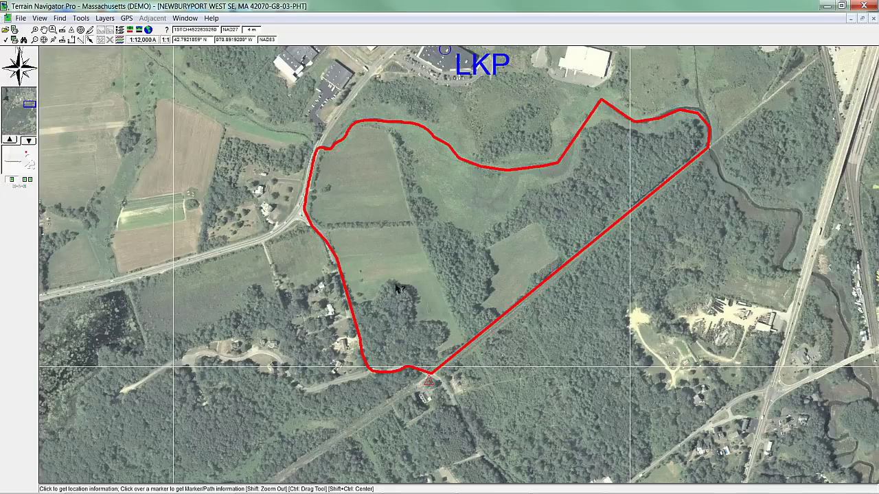
# - Draw a new track from the railroad crossing southeast along the stream, south beside the highway, and southwest along the side road
pyautogui.click(46, 31)
pyautogui.moveTo(409, 278); pyautogui.dragTo(406, 242)
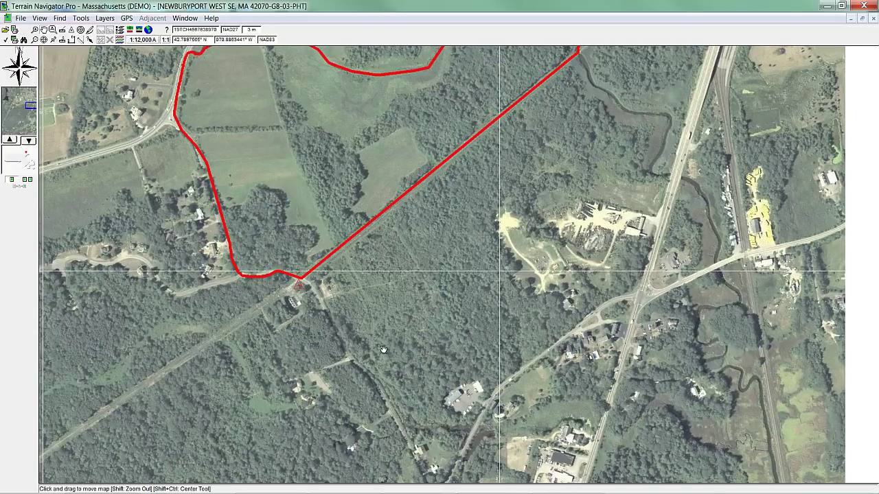
pyautogui.moveTo(645, 108); pyautogui.dragTo(621, 109)
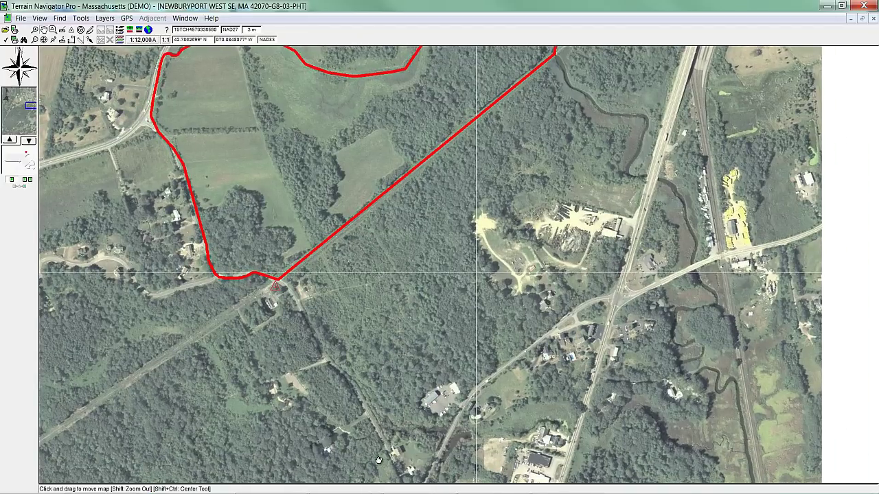
pyautogui.moveTo(331, 349); pyautogui.dragTo(309, 346)
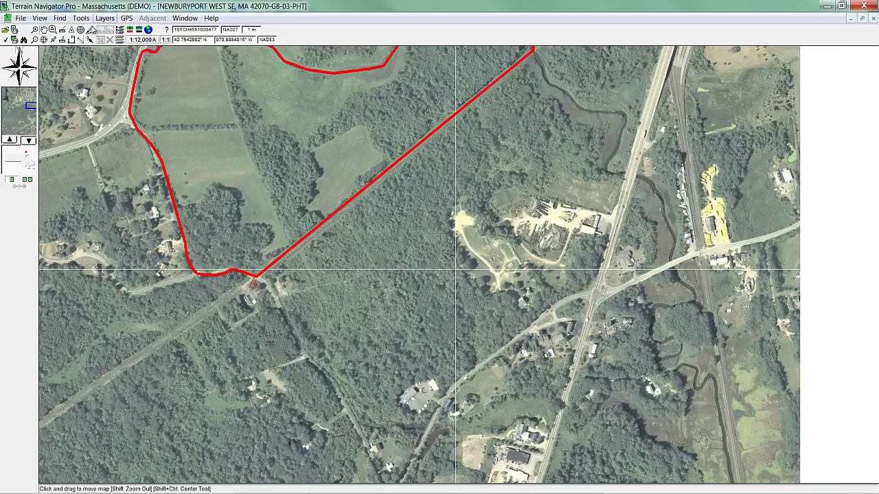
pyautogui.click(101, 30)
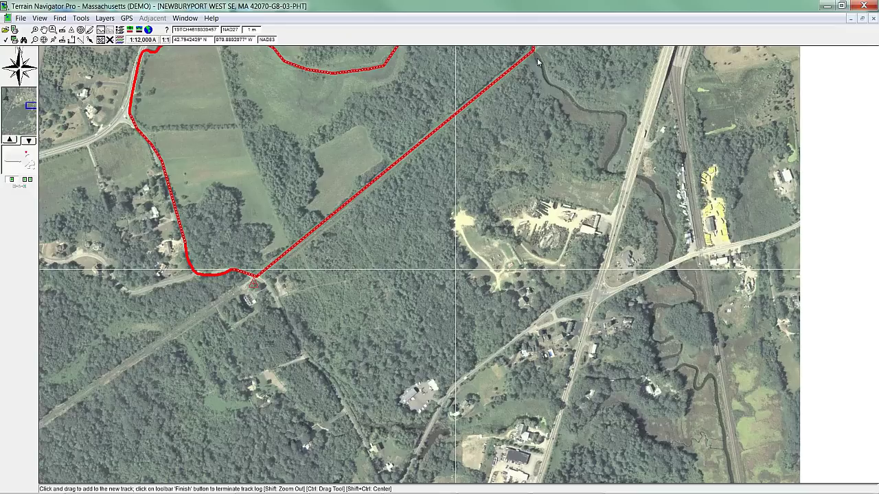
pyautogui.moveTo(532, 59)
pyautogui.mouseDown()
pyautogui.moveTo(545, 60)
pyautogui.moveTo(555, 84)
pyautogui.moveTo(592, 112)
pyautogui.moveTo(620, 110)
pyautogui.mouseUp()
pyautogui.moveTo(624, 118)
pyautogui.mouseDown()
pyautogui.moveTo(607, 168)
pyautogui.moveTo(626, 174)
pyautogui.moveTo(592, 293)
pyautogui.moveTo(538, 319)
pyautogui.moveTo(458, 383)
pyautogui.moveTo(414, 457)
pyautogui.mouseUp()
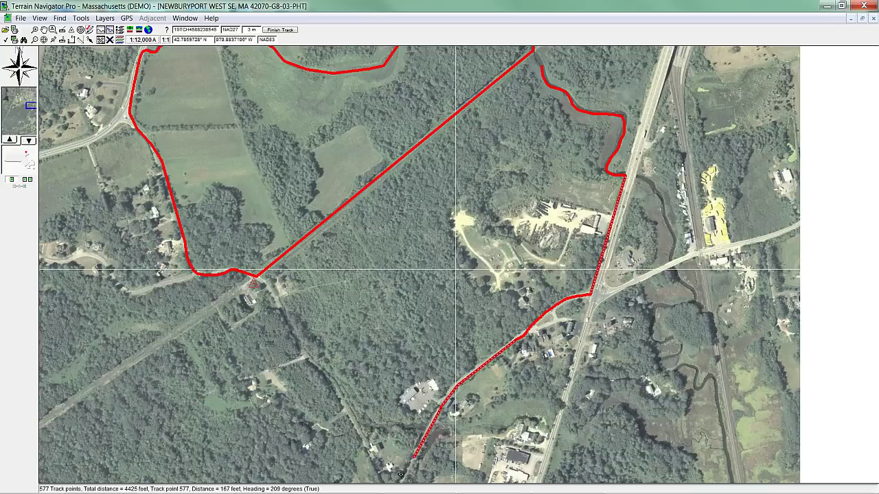
# - Extend the track to the road junction at its southern tip and back northwest along the road to the railroad crossing by the first loop
pyautogui.press('-')
pyautogui.moveTo(434, 366); pyautogui.dragTo(423, 378)
pyautogui.click(397, 319)
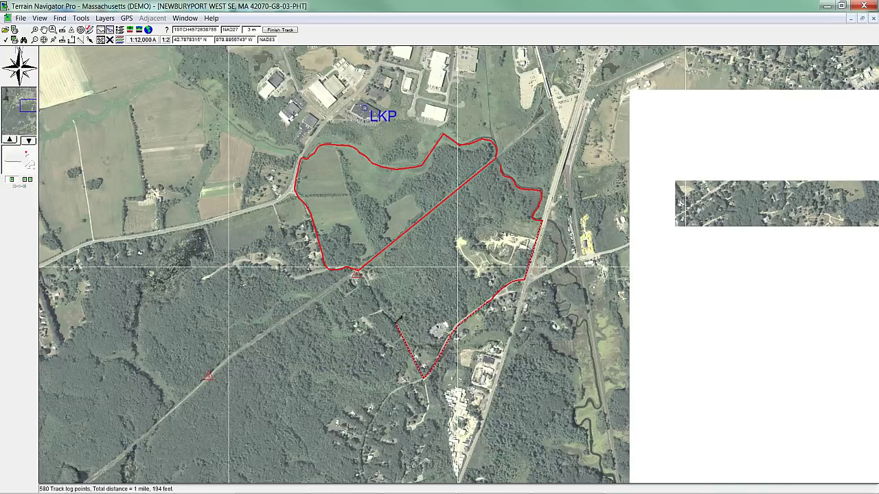
pyautogui.press('+')
pyautogui.press('+')
pyautogui.press('-')
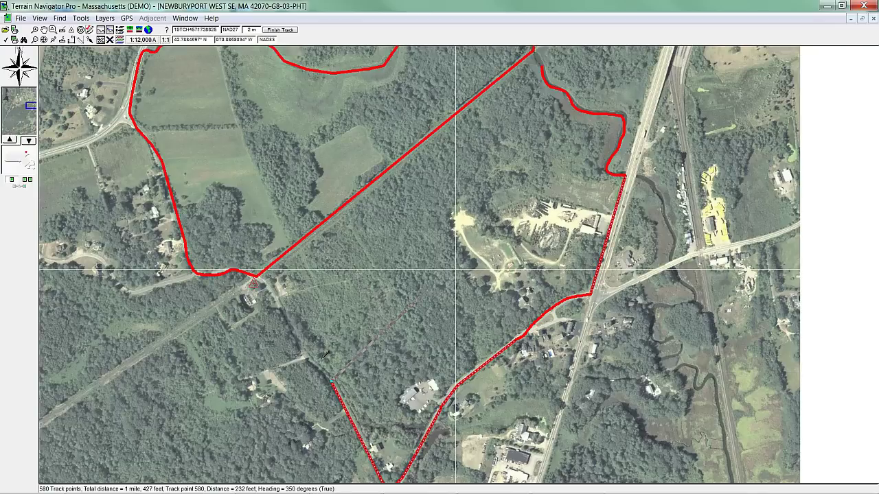
pyautogui.moveTo(331, 381)
pyautogui.mouseDown()
pyautogui.moveTo(303, 355)
pyautogui.moveTo(284, 300)
pyautogui.moveTo(261, 273)
pyautogui.mouseUp()
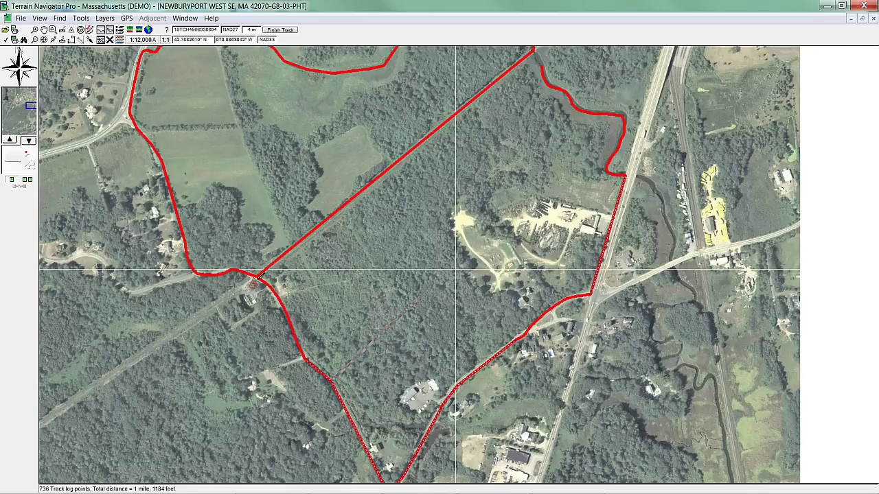
# - Run the track back along the railroad line to near its starting point, finish it, and close it into a loop
pyautogui.click(534, 50)
pyautogui.click(538, 56)
pyautogui.rightClick(536, 60)
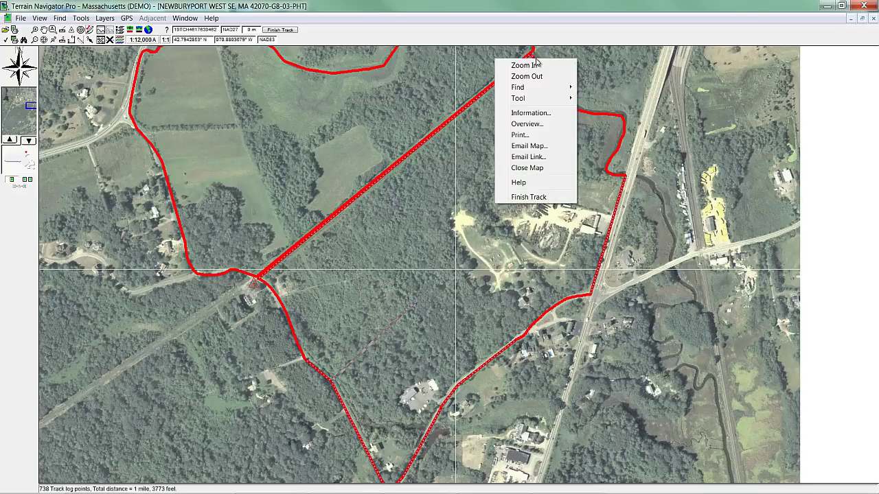
pyautogui.click(530, 197)
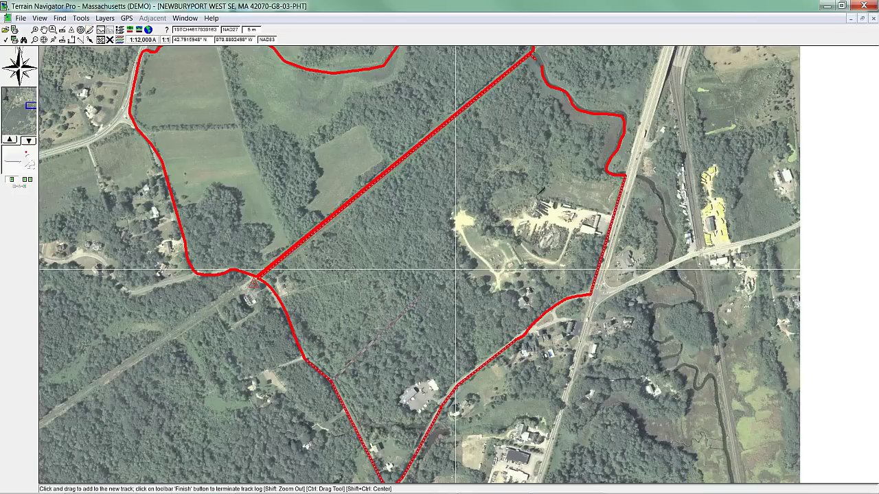
pyautogui.rightClick(544, 79)
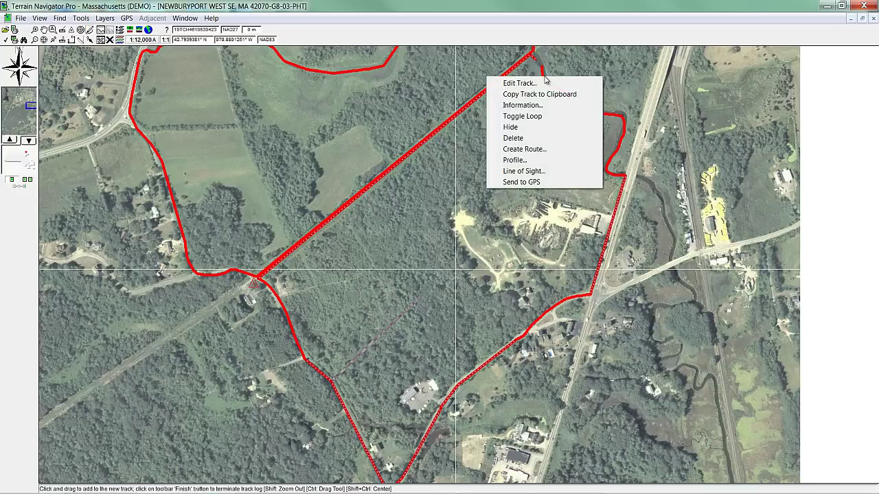
pyautogui.click(526, 117)
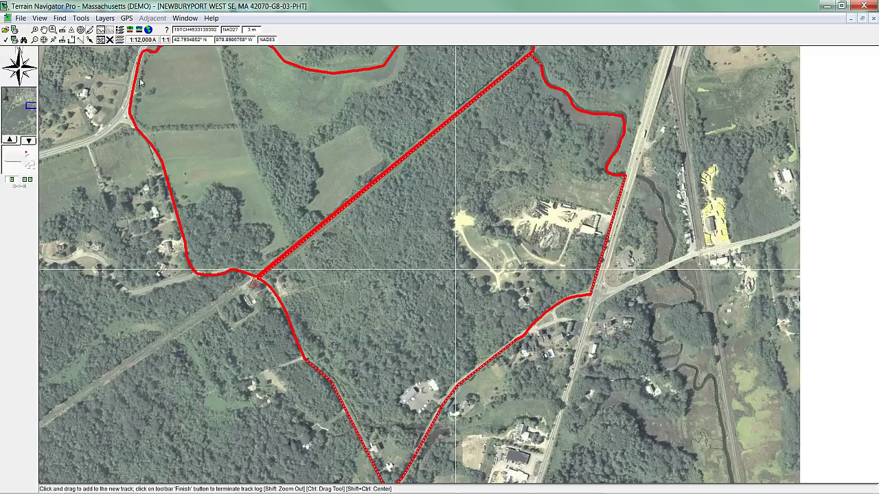
# - Review the new looped track's log information, including its length and area, and close it
pyautogui.click(86, 39)
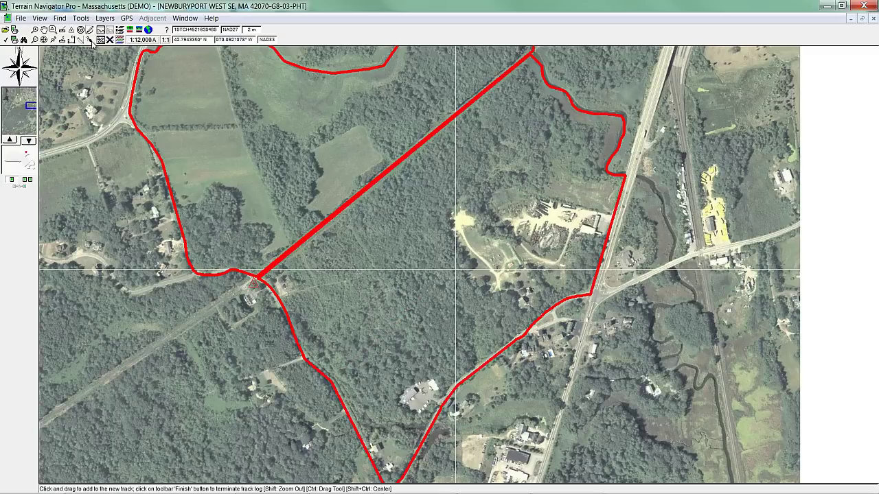
pyautogui.click(268, 290)
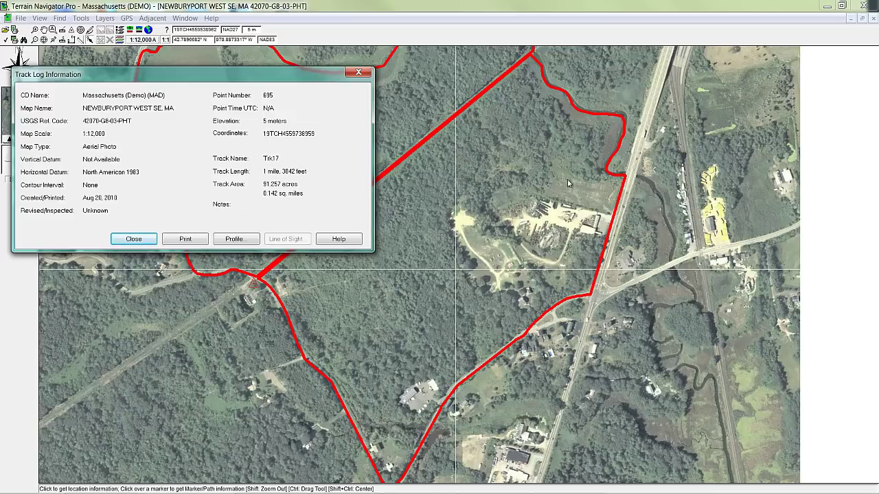
pyautogui.click(133, 239)
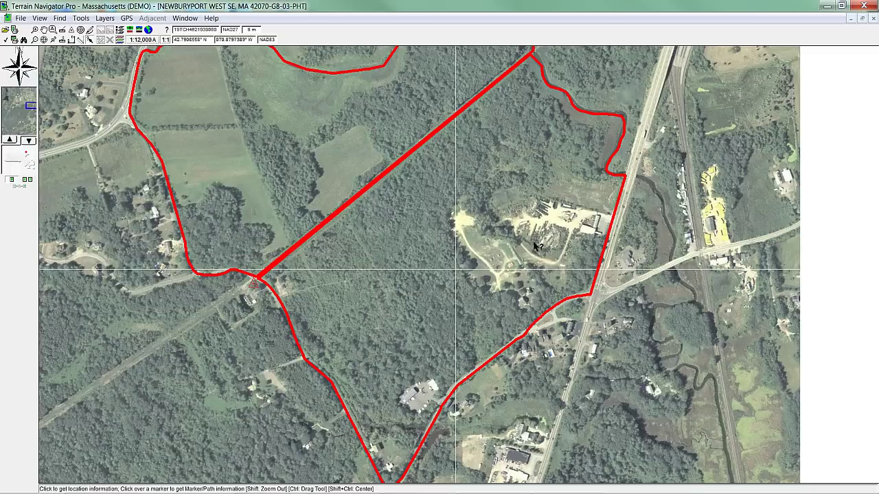
# - Open the new track for editing, try yellow as its line color, and set the color back to red
pyautogui.rightClick(582, 114)
pyautogui.click(579, 120)
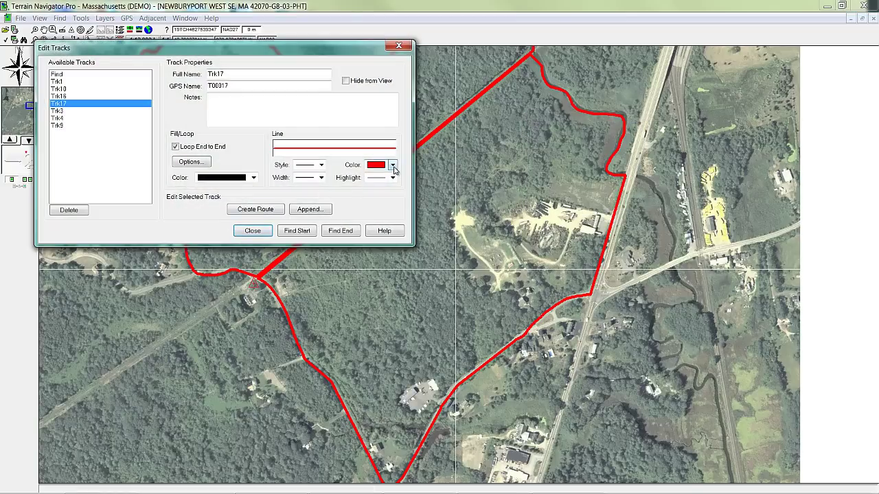
pyautogui.click(392, 165)
pyautogui.click(388, 266)
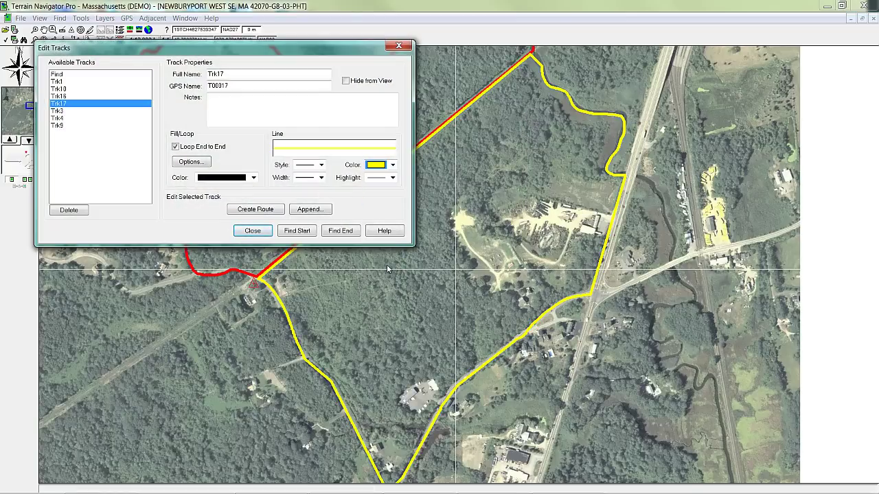
pyautogui.click(392, 164)
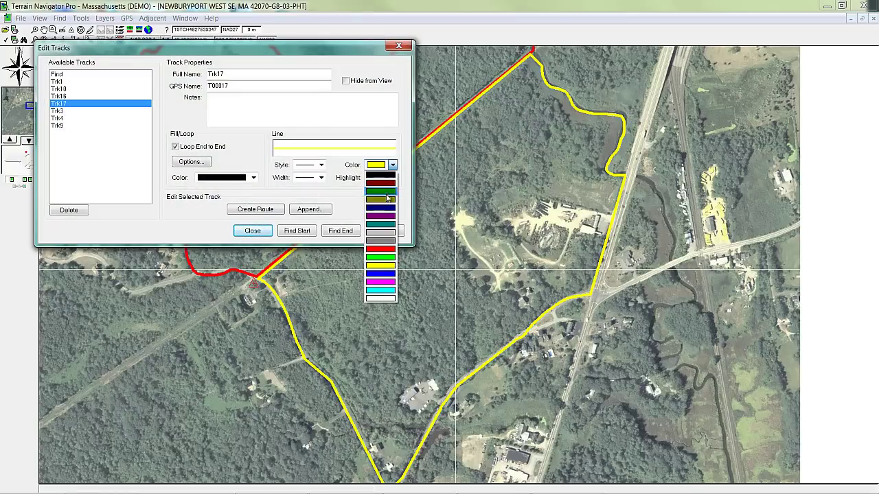
pyautogui.click(383, 251)
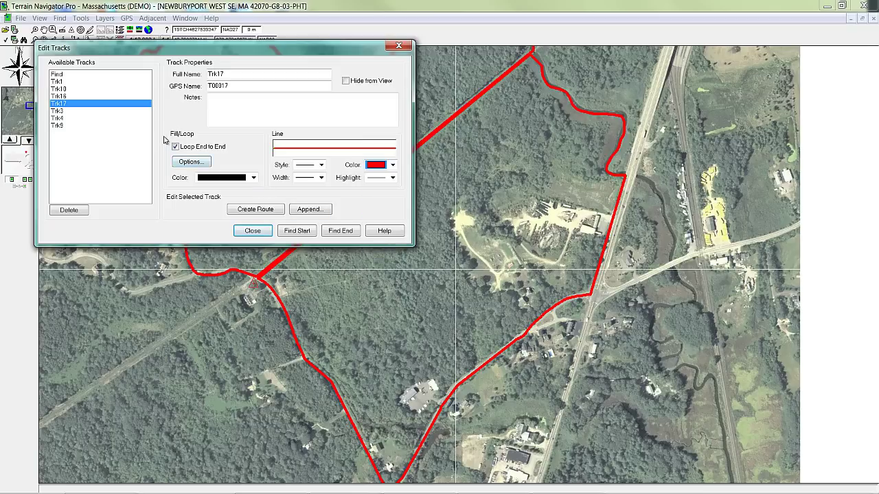
# - Fill the inside of the looped track with a red diagonal crosshatch pattern
pyautogui.click(192, 162)
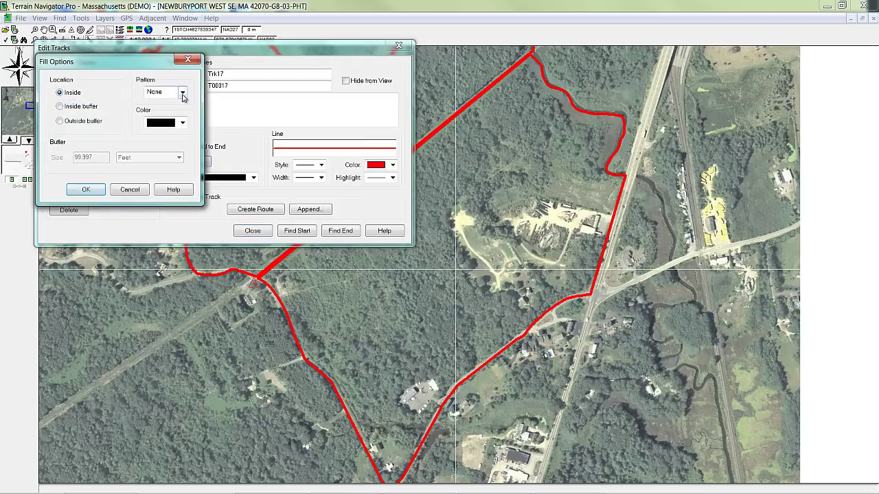
pyautogui.click(182, 92)
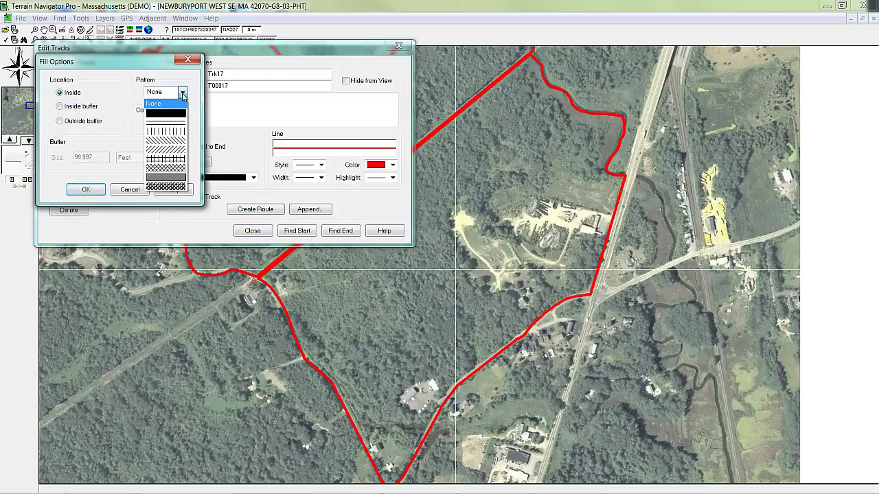
pyautogui.click(167, 169)
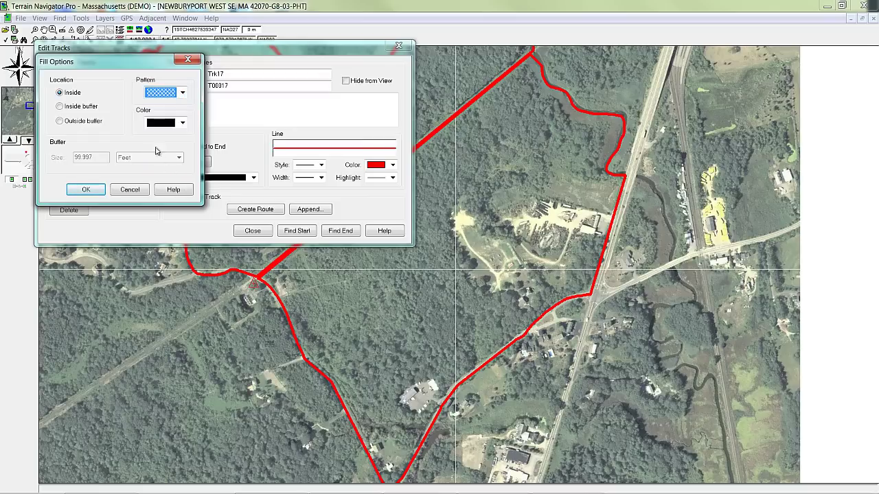
pyautogui.click(182, 122)
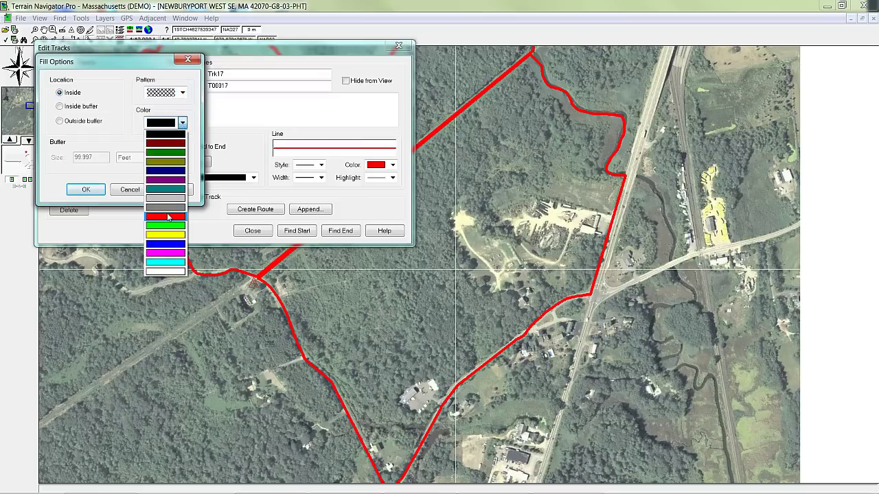
pyautogui.click(168, 217)
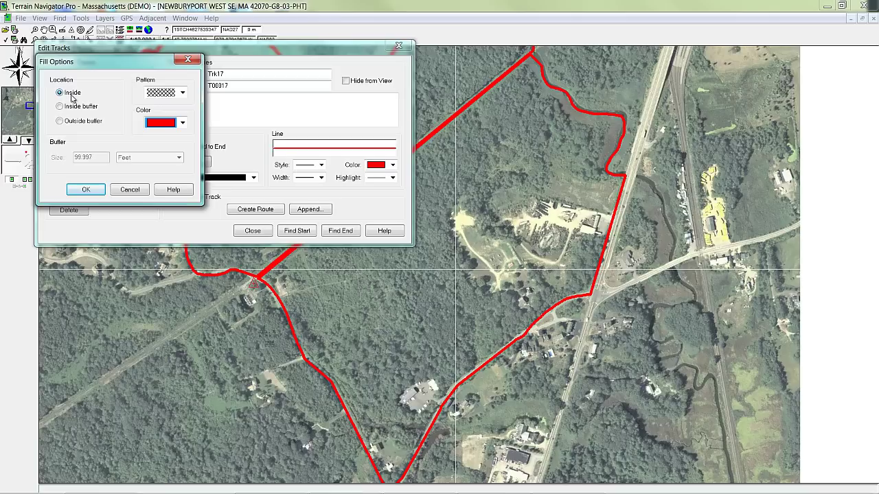
pyautogui.click(87, 189)
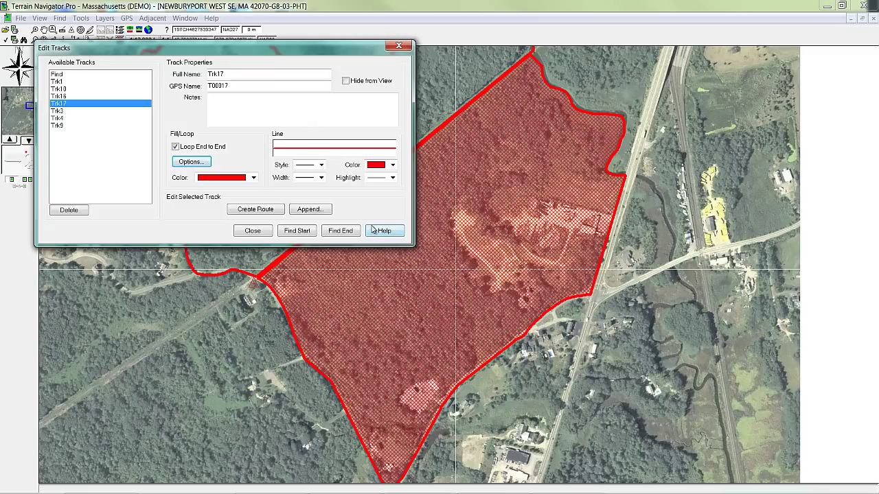
# - Hide the filled track from view, show it again, and close the track editor
pyautogui.click(345, 81)
pyautogui.click(345, 81)
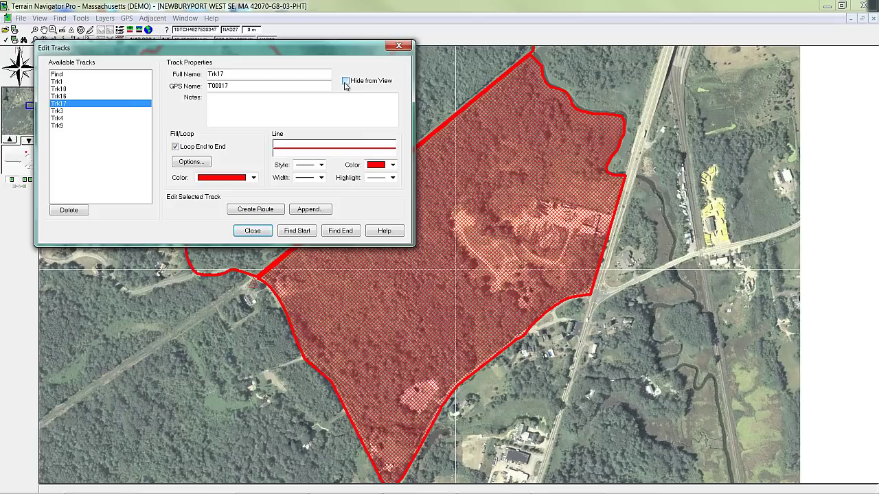
pyautogui.click(260, 232)
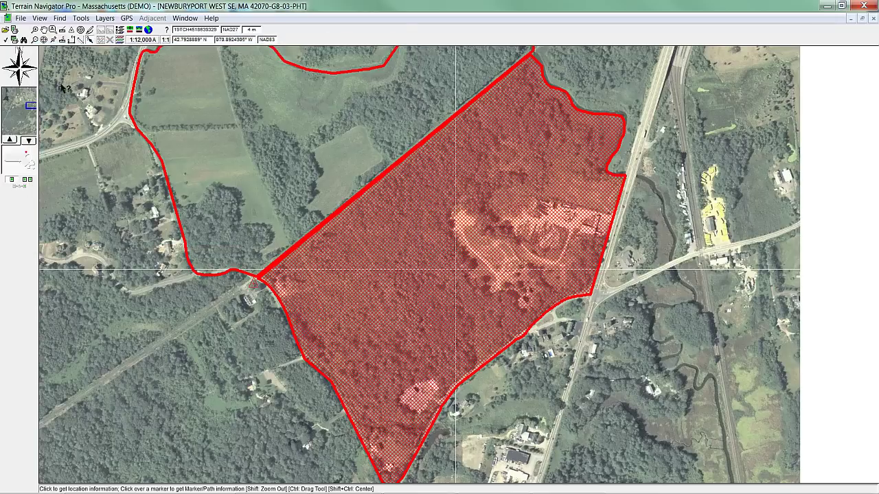
# - Examine the filled area, the neighboring loop and their surroundings on the zoomed-out aerial photo
pyautogui.click(44, 29)
pyautogui.moveTo(223, 125); pyautogui.dragTo(335, 145)
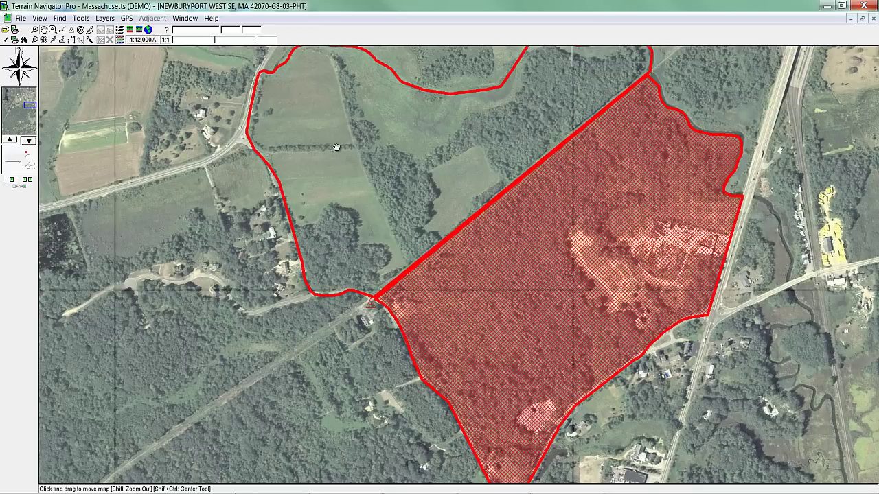
pyautogui.scroll(-1, 335, 145)
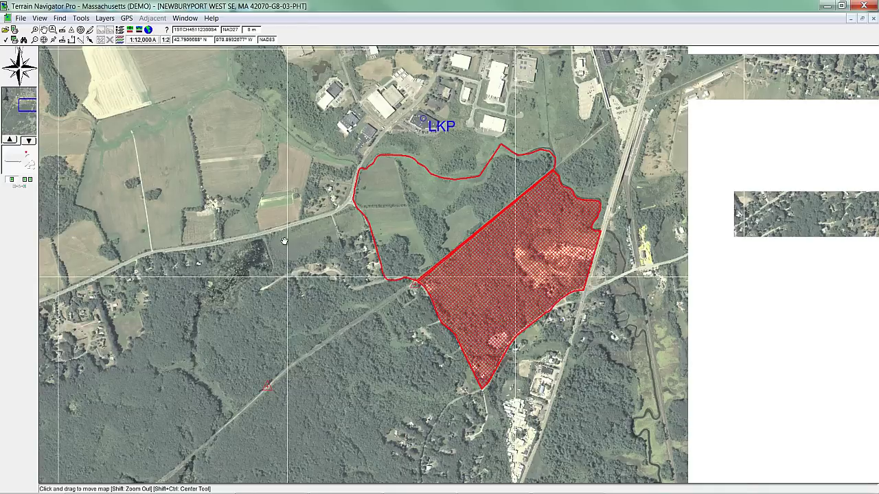
pyautogui.moveTo(130, 136)
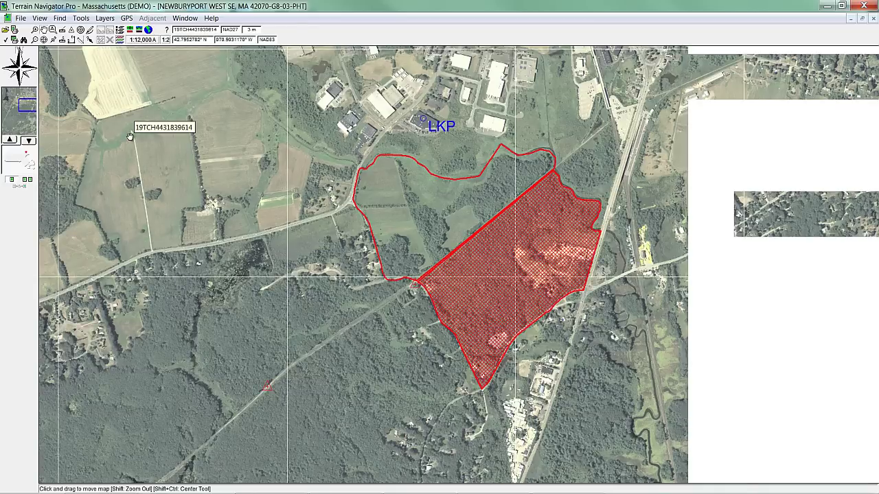
pyautogui.moveTo(346, 230); pyautogui.dragTo(285, 115)
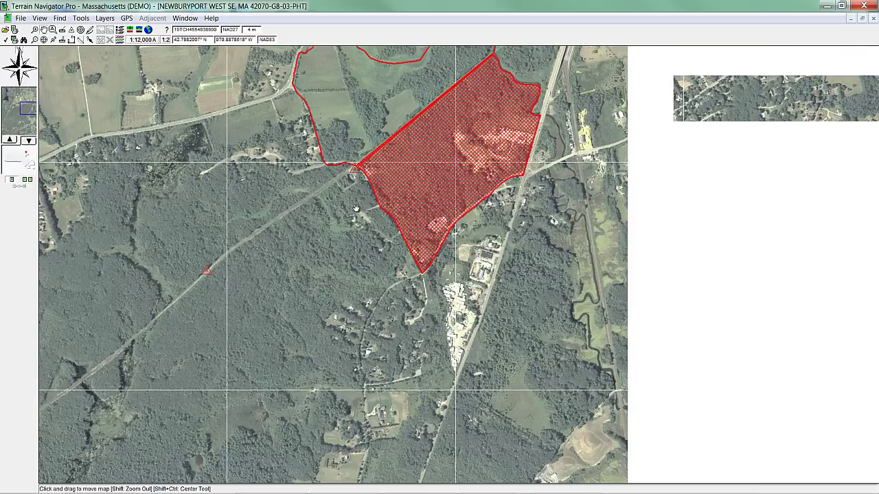
pyautogui.moveTo(351, 191); pyautogui.dragTo(341, 222)
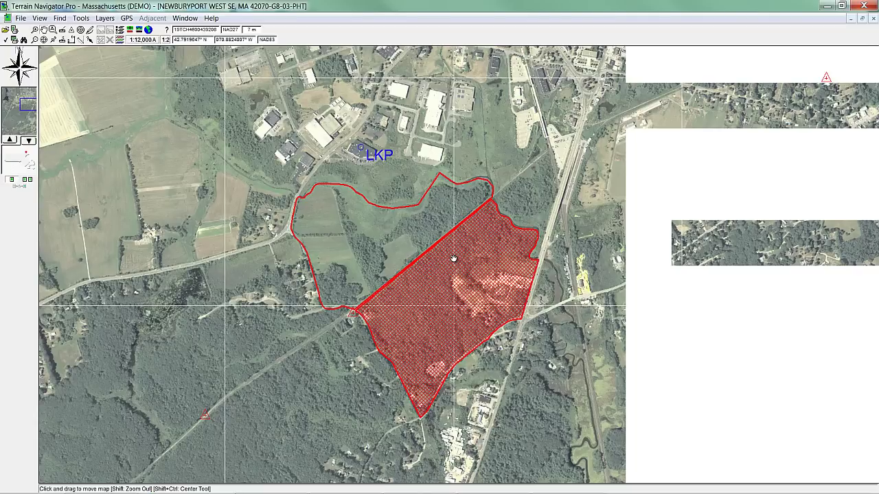
pyautogui.moveTo(434, 236)
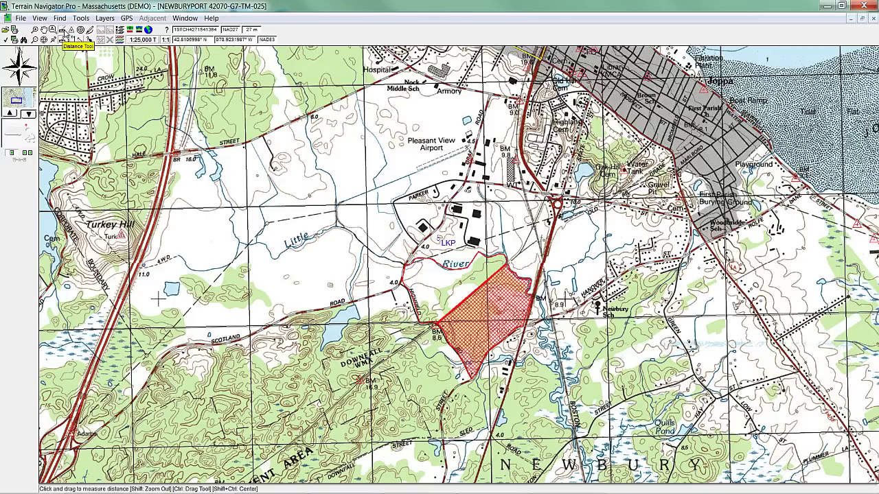
# - Measure the straight stretch of stream just north of the Little River label, view the distance information, and clear the measurement
pyautogui.click(65, 35)
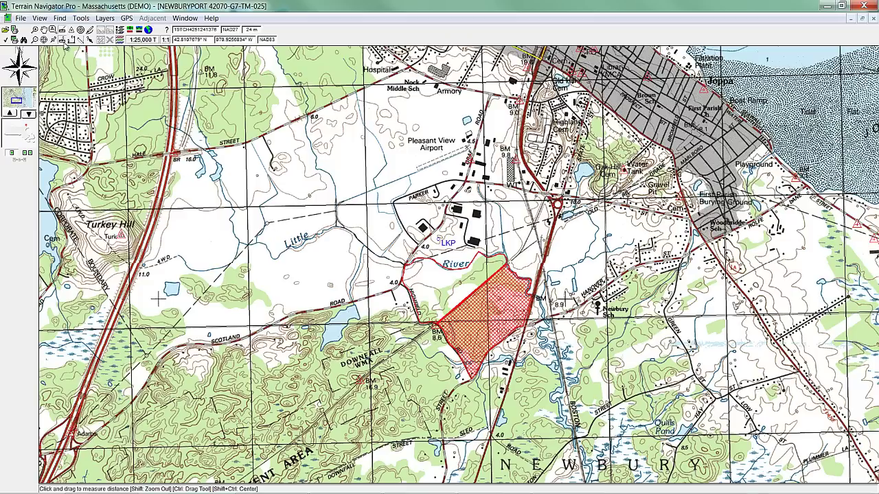
pyautogui.click(270, 226)
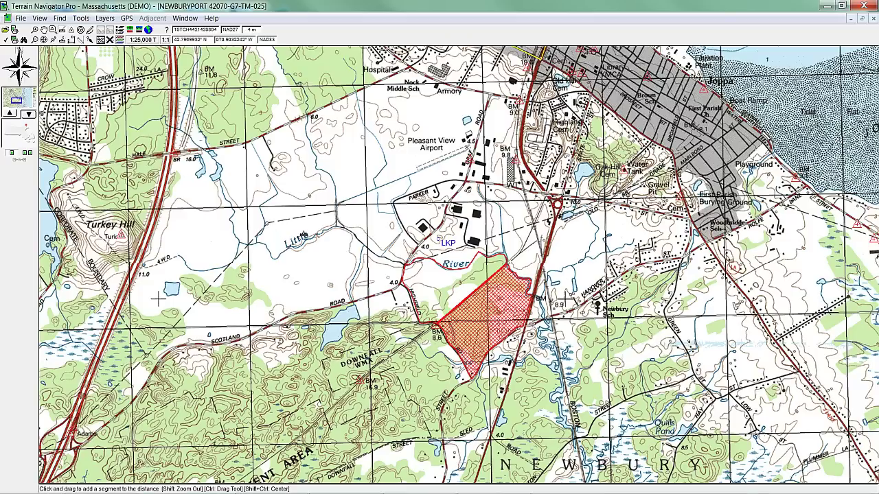
pyautogui.click(336, 215)
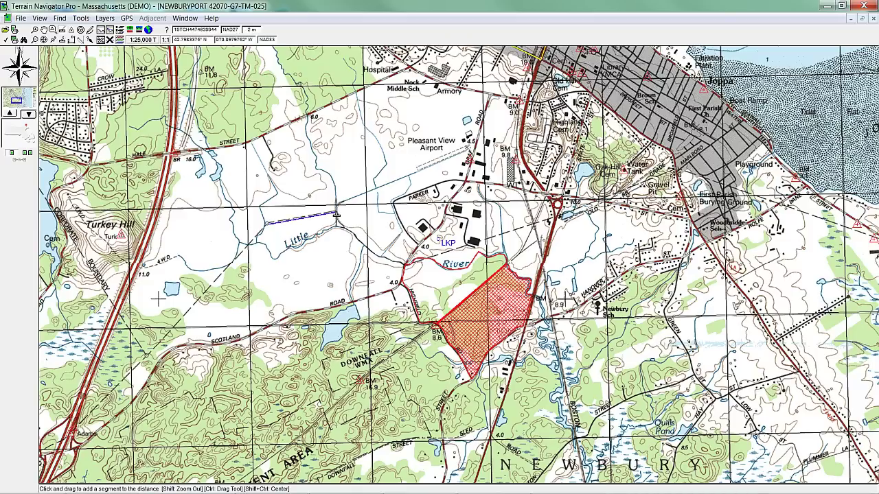
pyautogui.rightClick(336, 214)
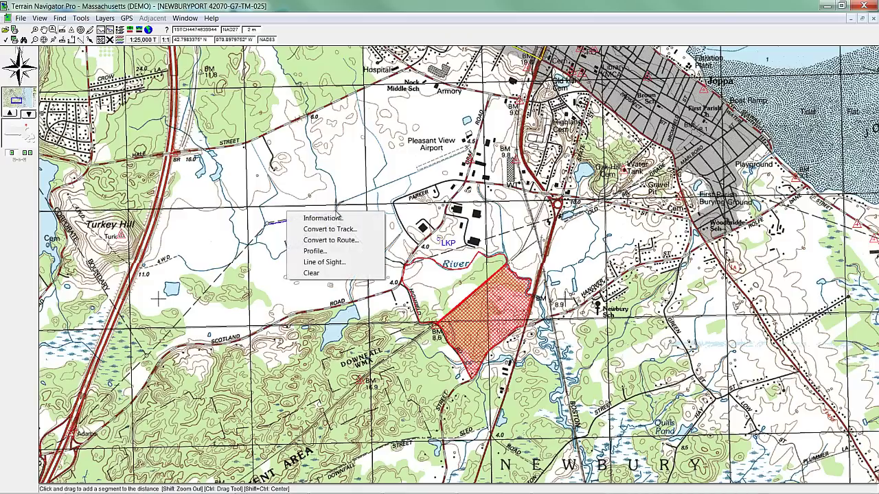
pyautogui.click(335, 218)
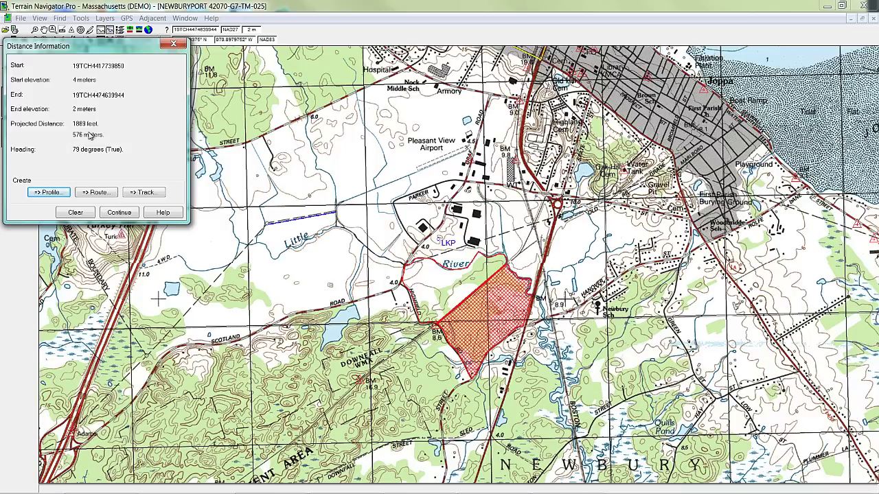
pyautogui.click(76, 213)
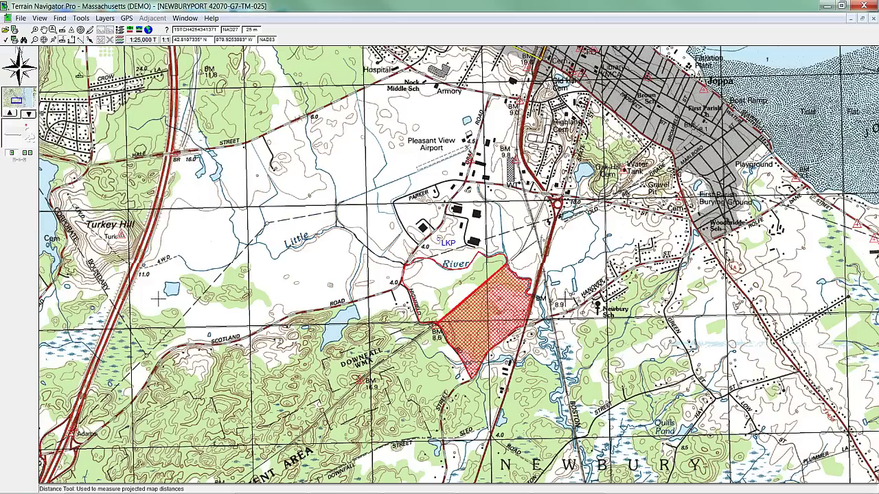
# - Measure the winding multi-segment path along the Little River to the road crossing, view its distance information, and clear it
pyautogui.click(336, 215)
pyautogui.moveTo(336, 215); pyautogui.dragTo(405, 266)
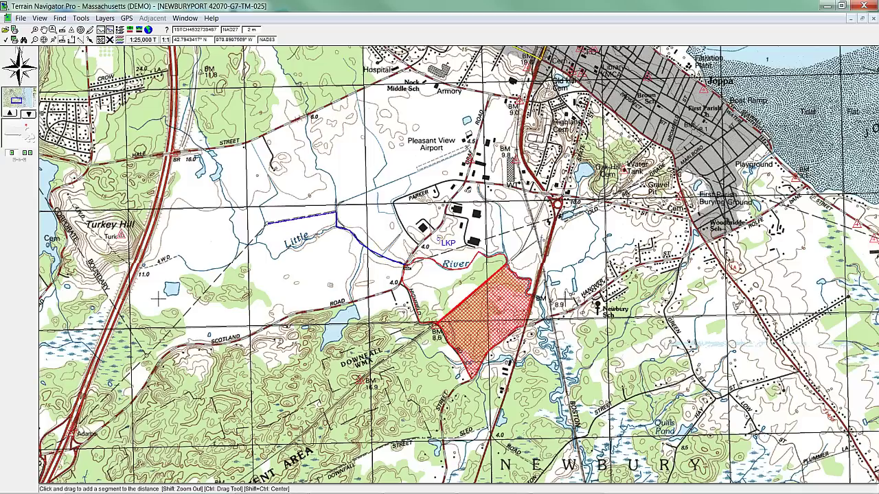
pyautogui.rightClick(406, 266)
pyautogui.click(398, 273)
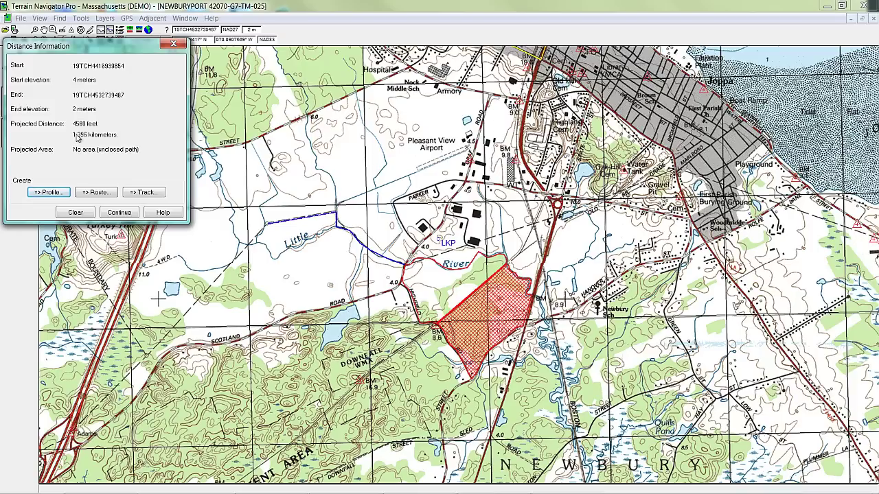
pyautogui.click(76, 212)
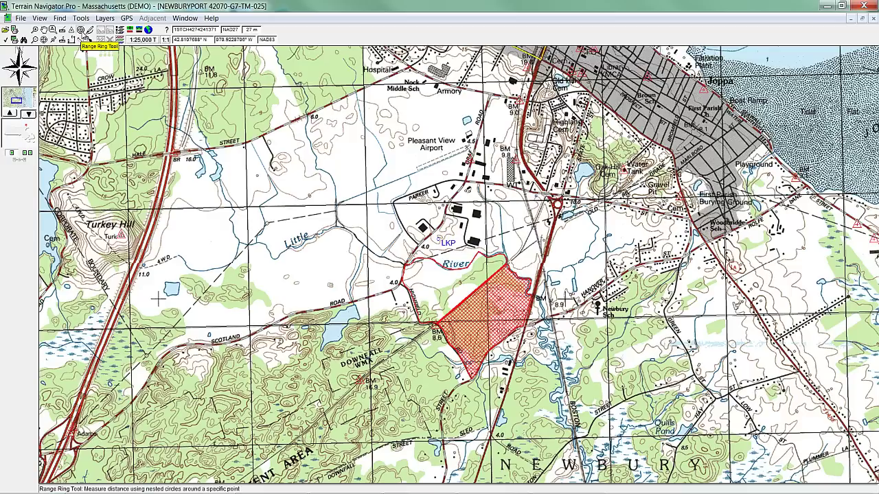
# - Place a set of range rings centered on the LKP marker and open their properties
pyautogui.click(80, 30)
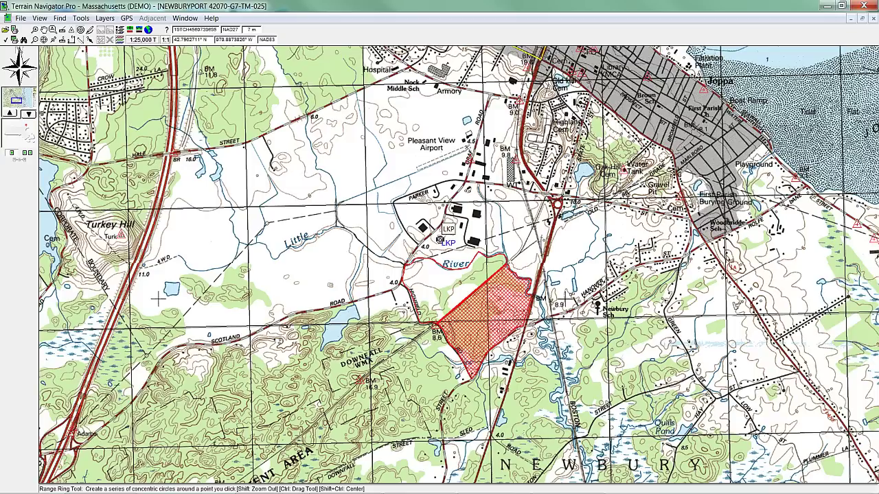
pyautogui.click(439, 239)
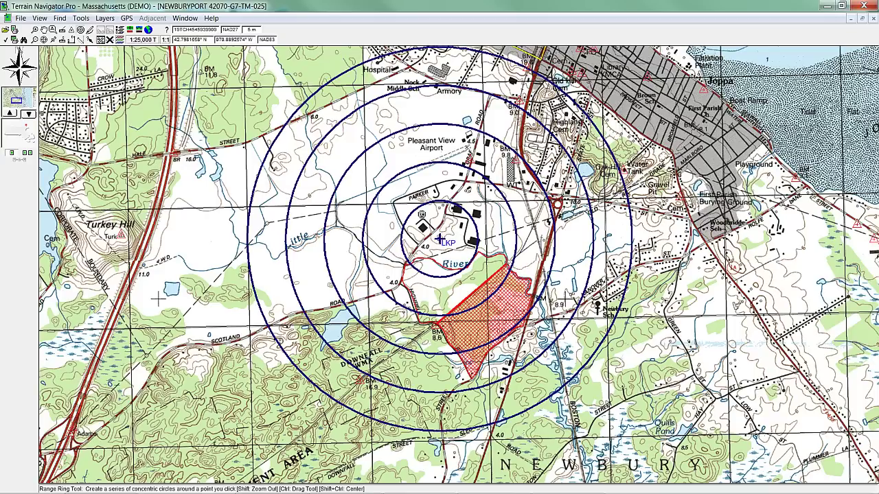
pyautogui.rightClick(419, 215)
pyautogui.click(392, 218)
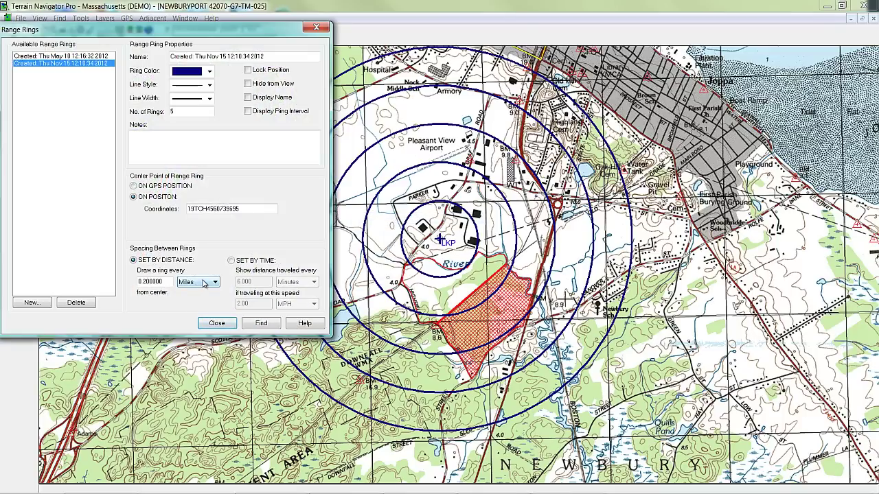
# - Space the range rings by time, one every 3 hours at a travel speed of 1.5 MPH, and close the properties
pyautogui.click(231, 262)
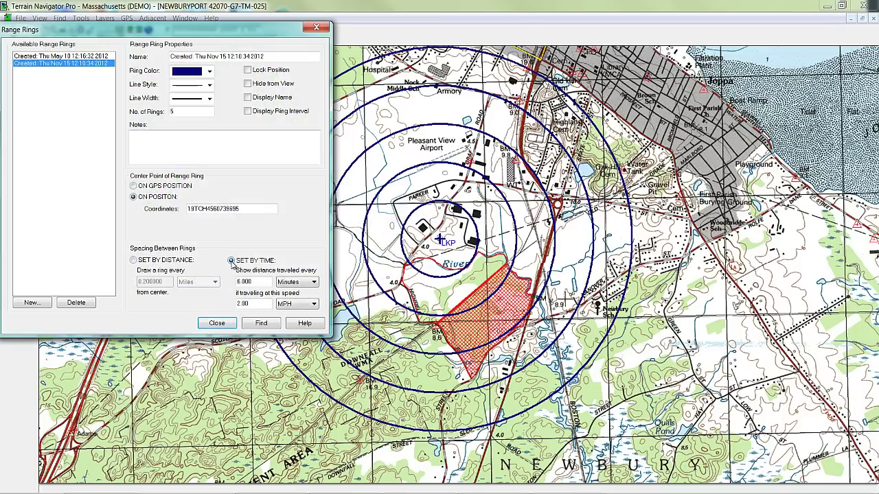
pyautogui.click(314, 284)
pyautogui.click(286, 299)
pyautogui.write('3')
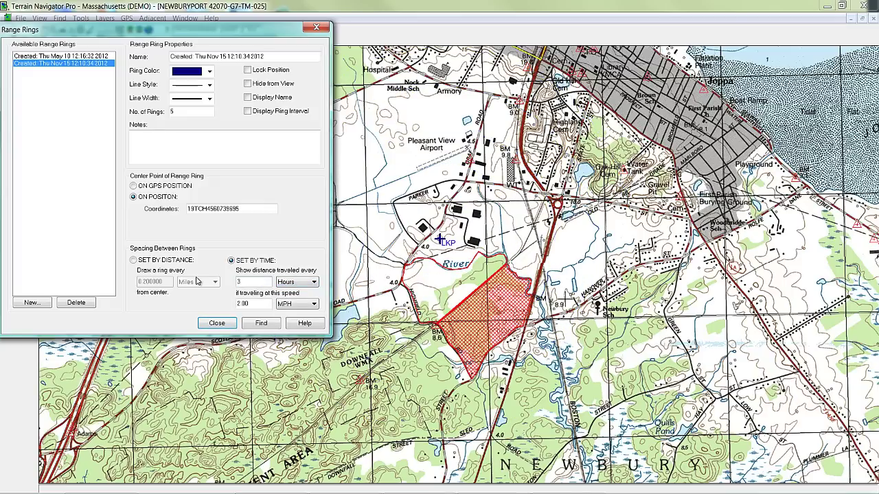
pyautogui.press('Tab')
pyautogui.write('1')
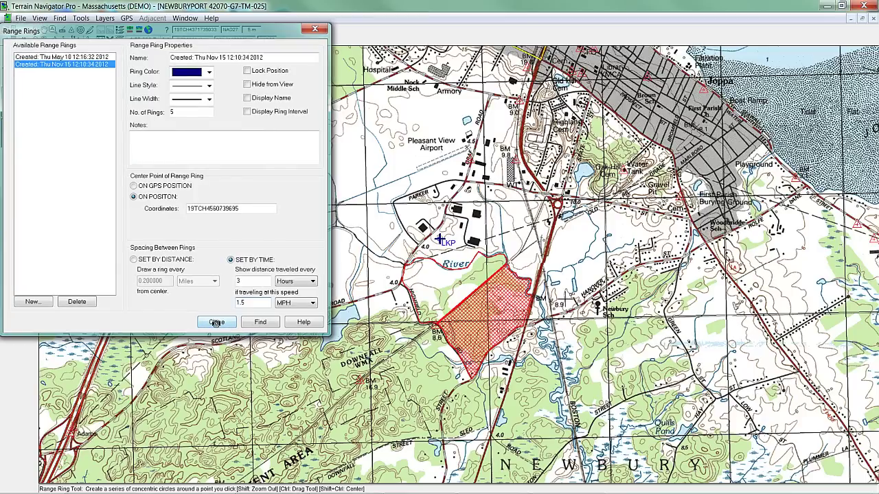
pyautogui.click(216, 323)
# - Reopen the LKP range rings' properties and space the rings by distance, one every 1000 meters
pyautogui.scroll(-2, 357, 281)
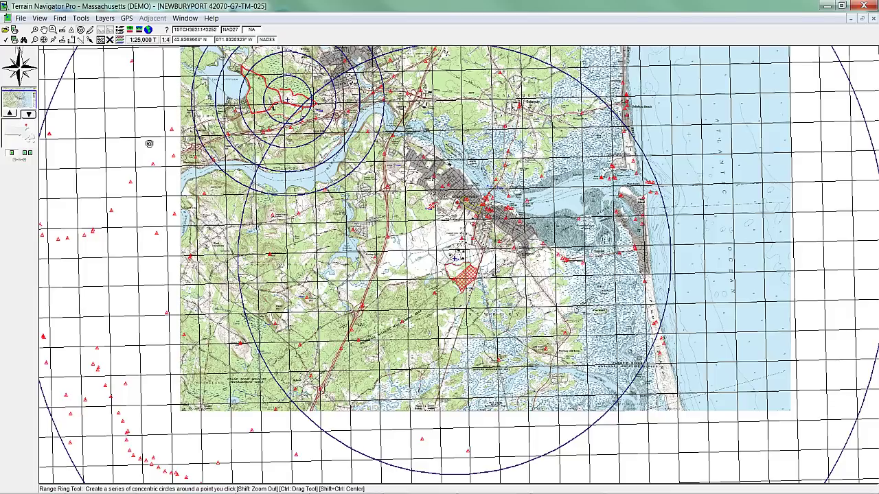
pyautogui.moveTo(242, 217)
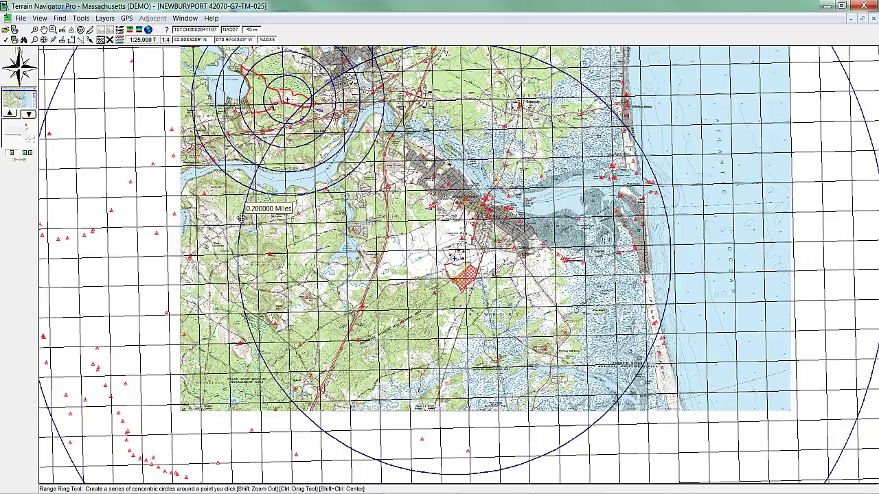
pyautogui.rightClick(242, 217)
pyautogui.click(240, 225)
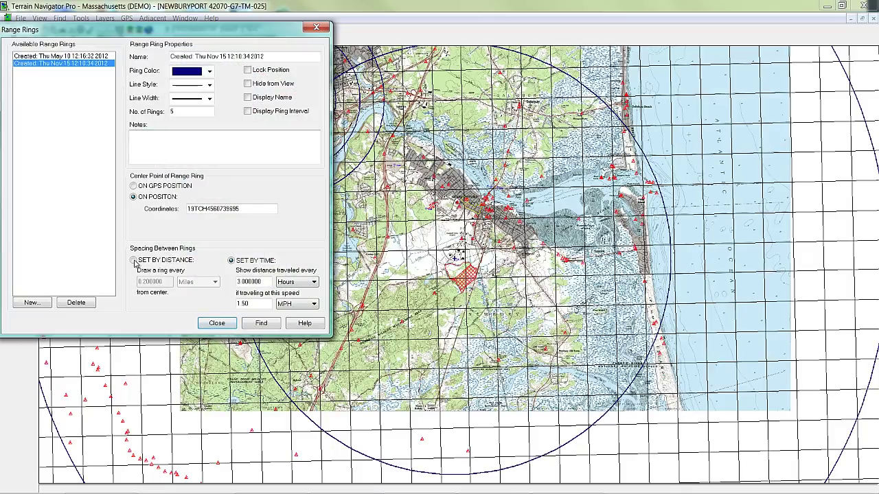
pyautogui.click(134, 261)
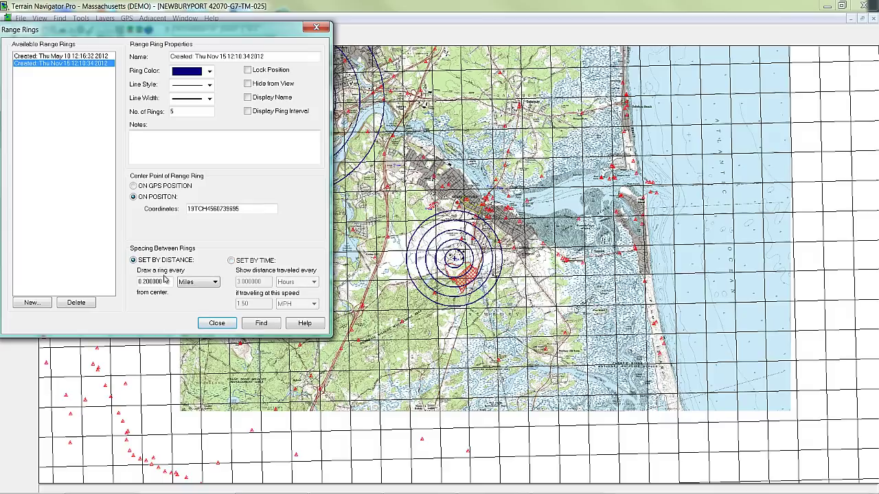
pyautogui.click(196, 284)
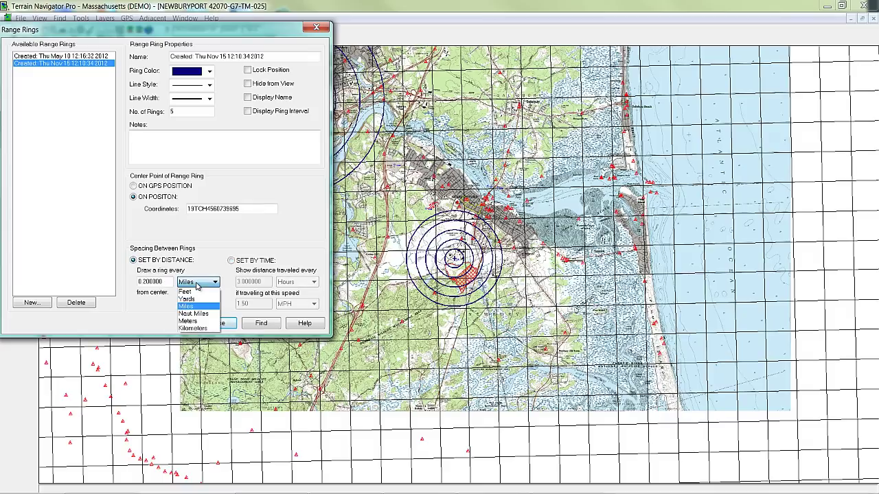
pyautogui.click(183, 311)
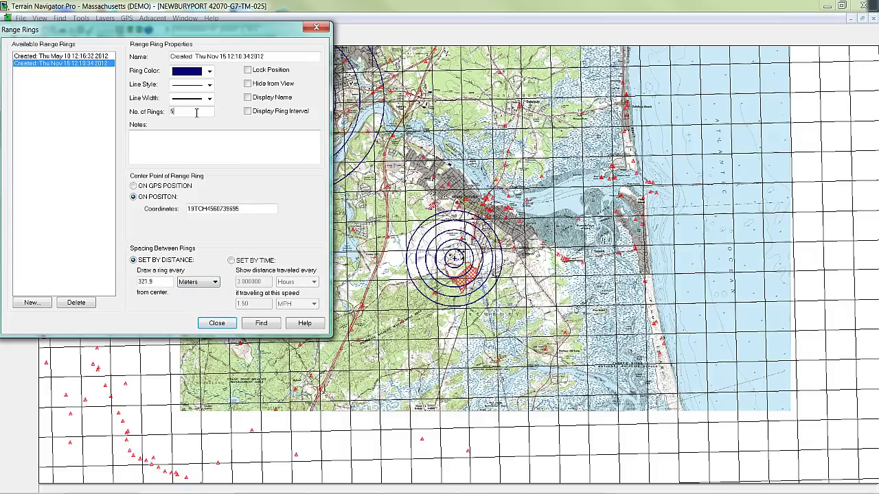
pyautogui.moveTo(170, 282); pyautogui.dragTo(114, 282)
pyautogui.write('10000')
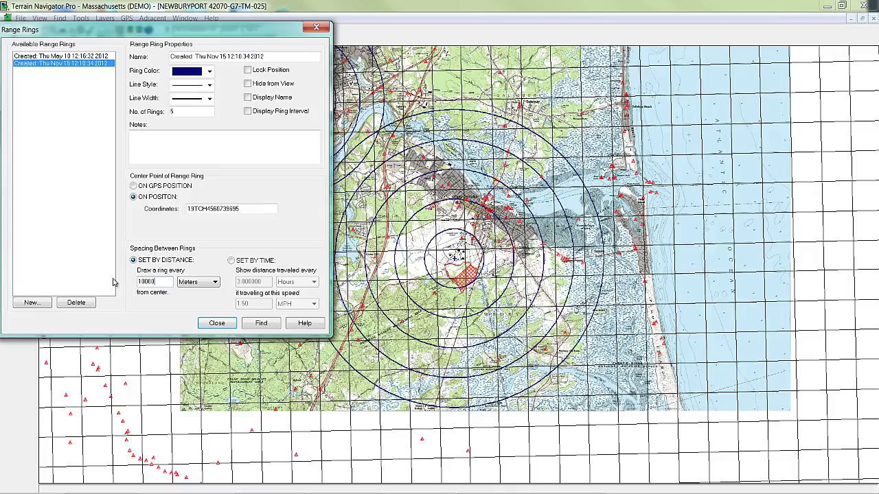
pyautogui.press('BackSpace')
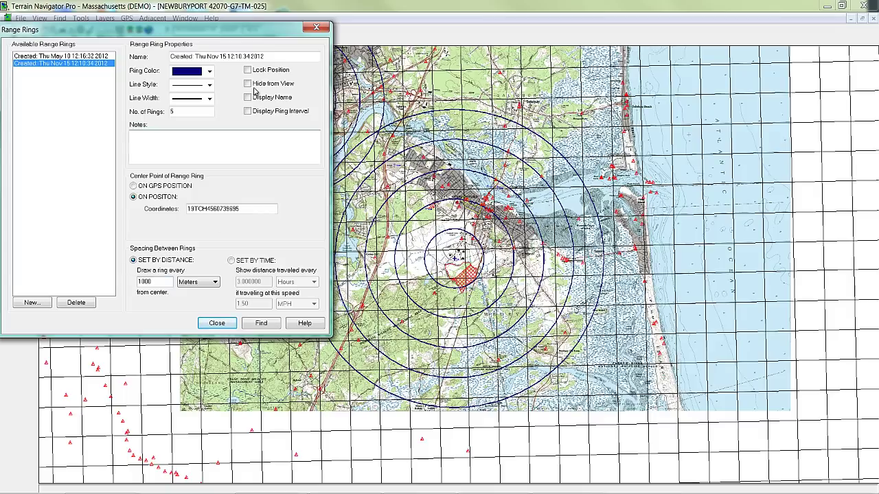
# - Look through the ring colors, try a finely dashed line style on the rings, and restore the solid line
pyautogui.click(209, 71)
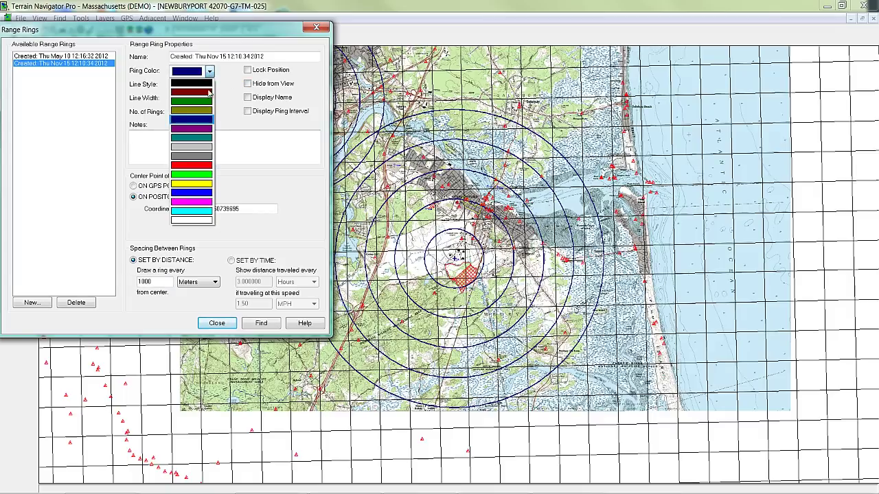
pyautogui.click(228, 92)
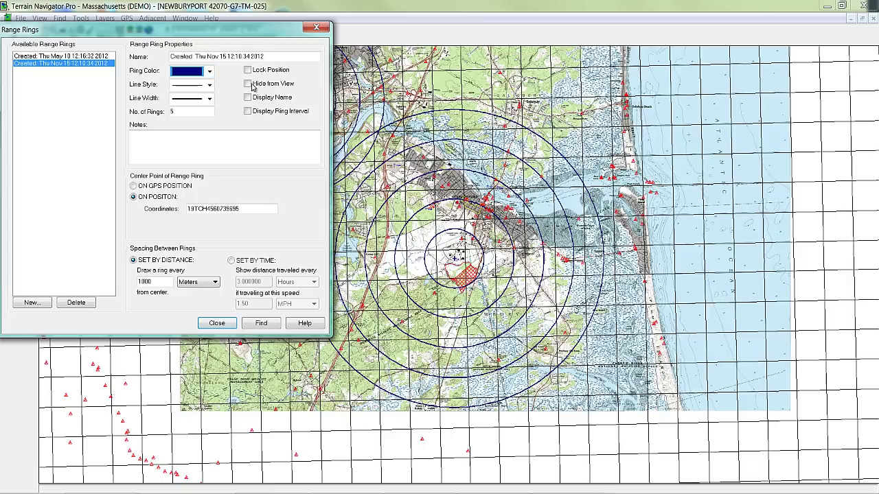
pyautogui.click(209, 85)
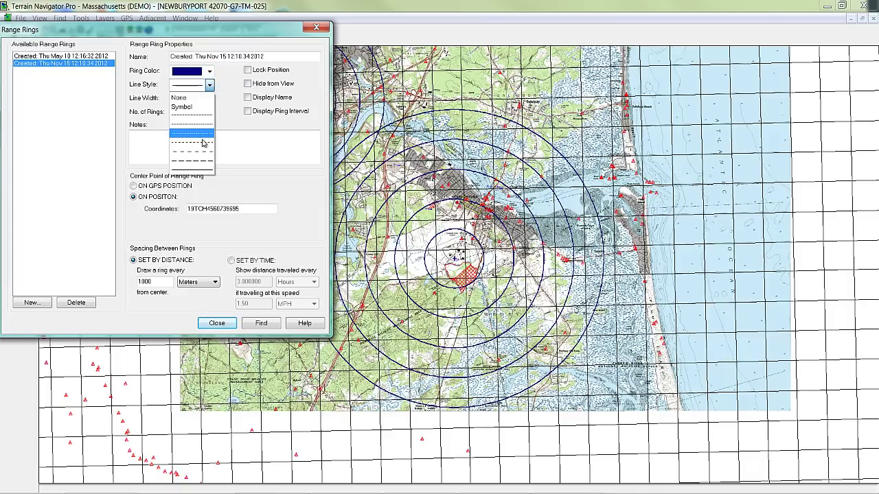
pyautogui.click(200, 124)
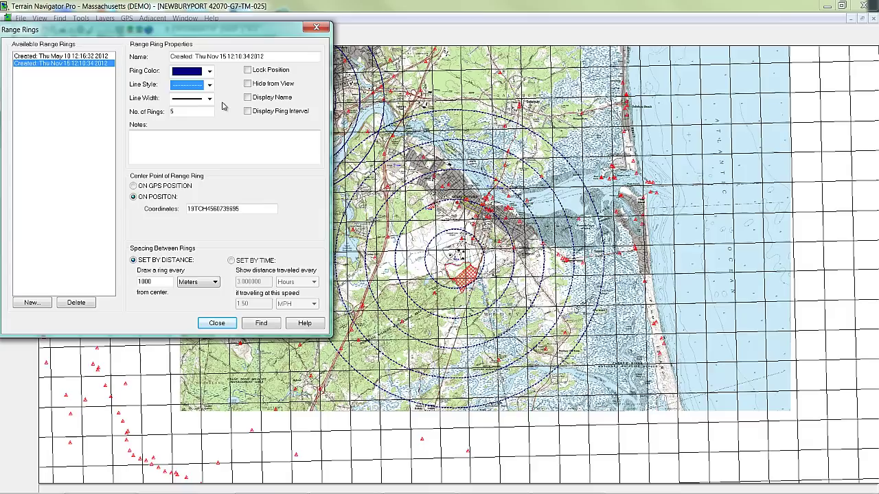
pyautogui.click(209, 85)
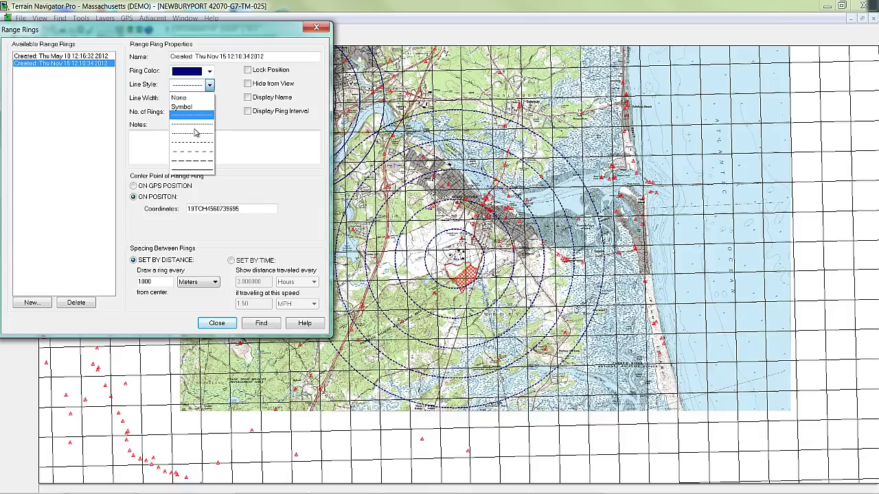
pyautogui.click(195, 171)
# - Set the range rings to the thinnest line width, close their properties, and inspect the rings around the LKP on the map
pyautogui.click(209, 98)
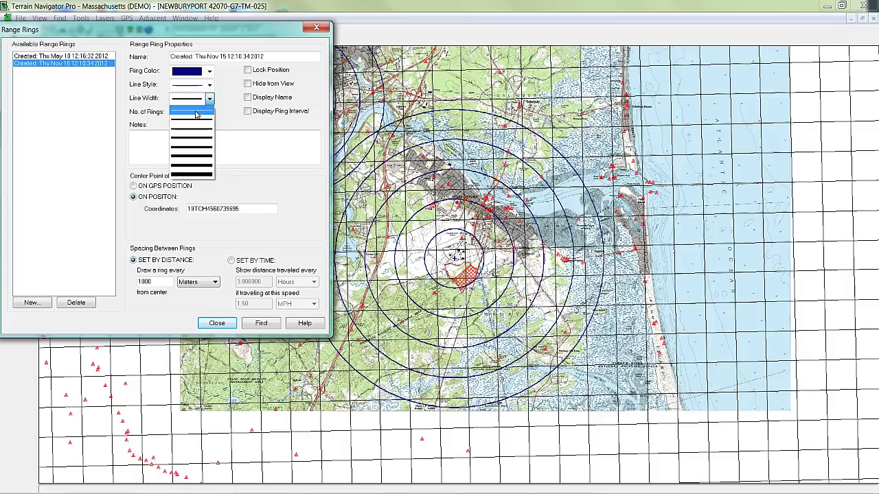
pyautogui.click(204, 113)
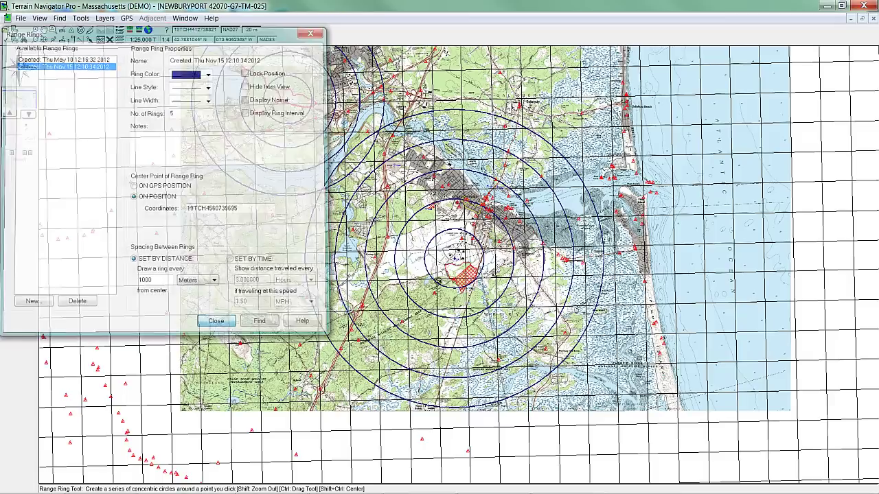
pyautogui.scroll(3, 455, 264)
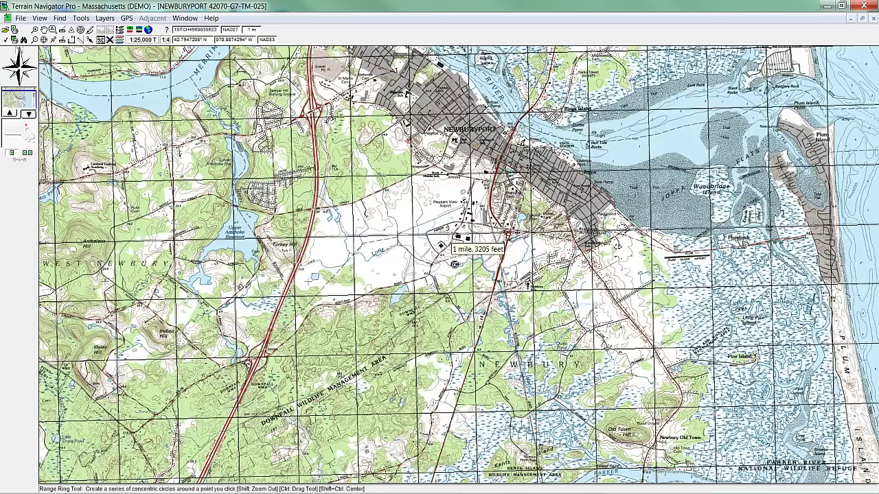
pyautogui.click(455, 264)
pyautogui.scroll(-1, 447, 254)
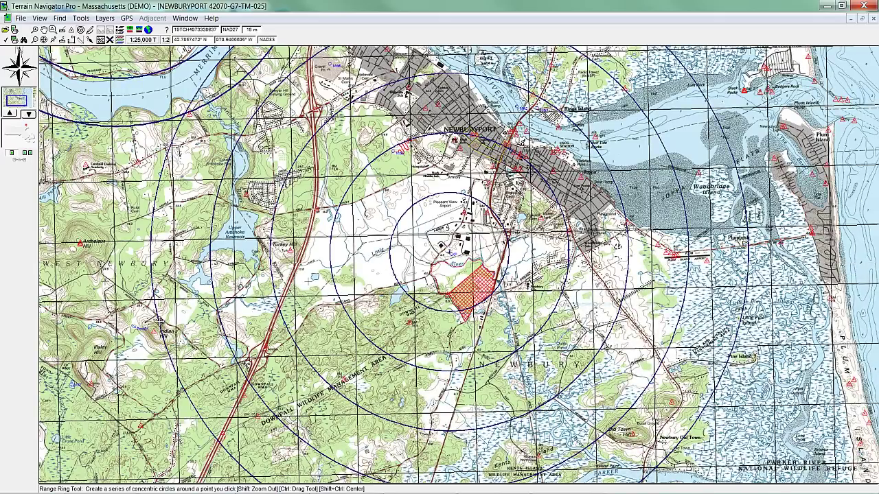
pyautogui.moveTo(158, 321)
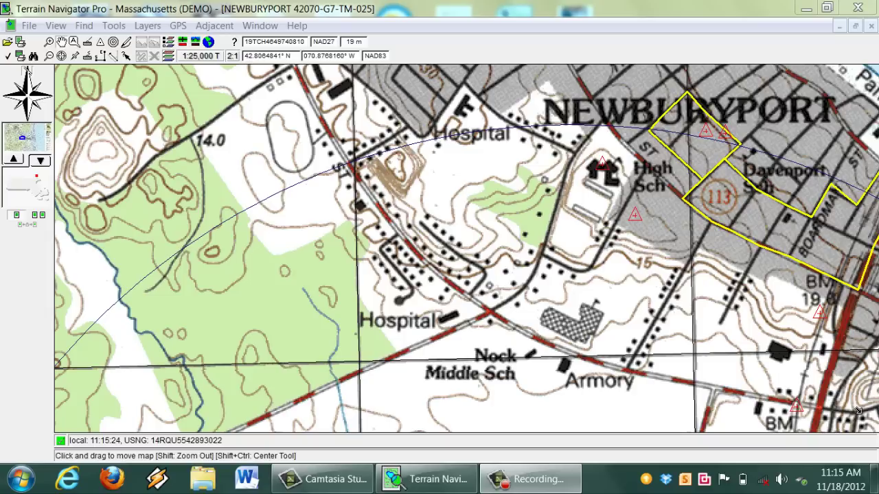
# - Set the GPS unit to the Garmin GPSmap 60CSx USB in the GPS setup and close the preferences
pyautogui.click(178, 26)
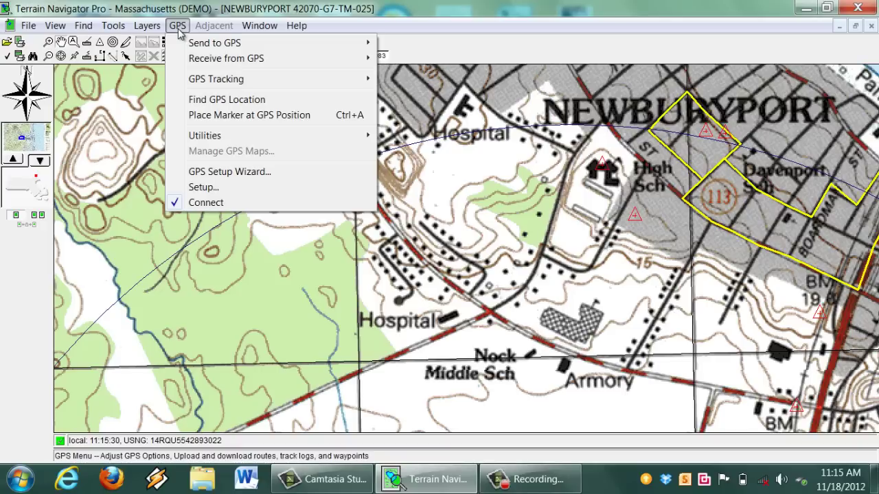
pyautogui.click(203, 191)
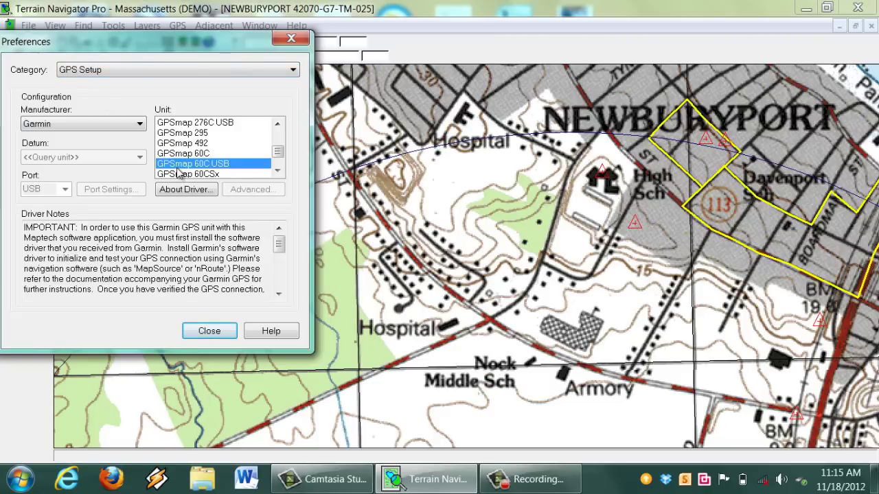
pyautogui.click(278, 171)
pyautogui.click(278, 171)
pyautogui.click(278, 171)
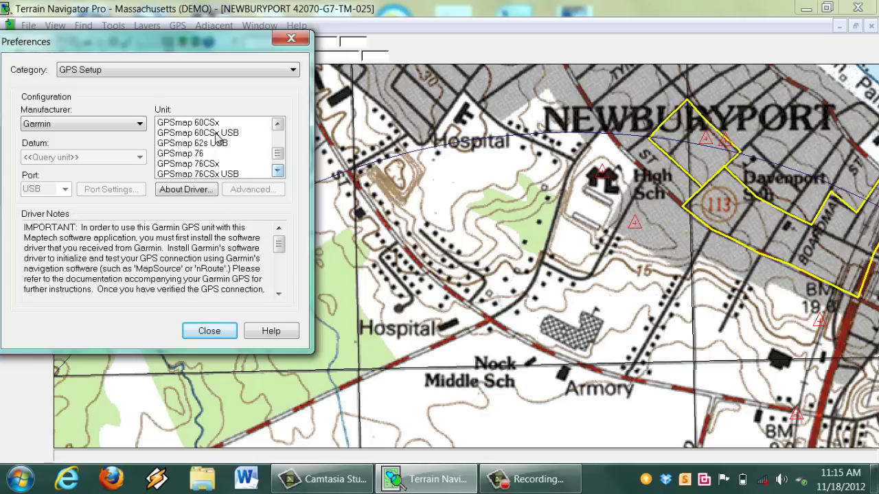
pyautogui.click(216, 134)
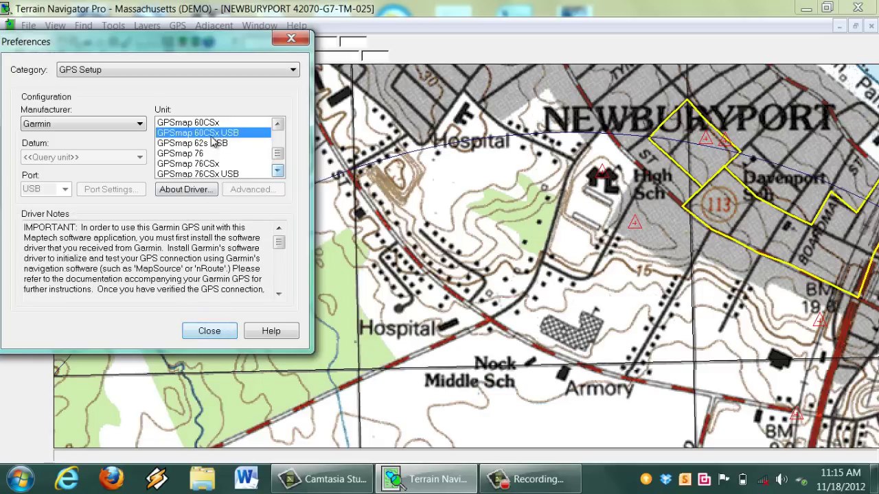
pyautogui.click(210, 330)
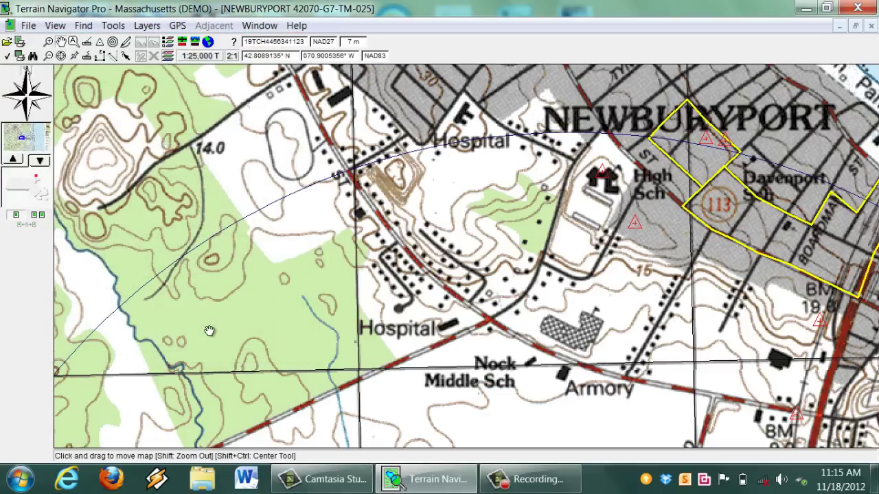
# - Open the GPS Setup Wizard to view its welcome page, cancel it, and return to the map
pyautogui.click(178, 27)
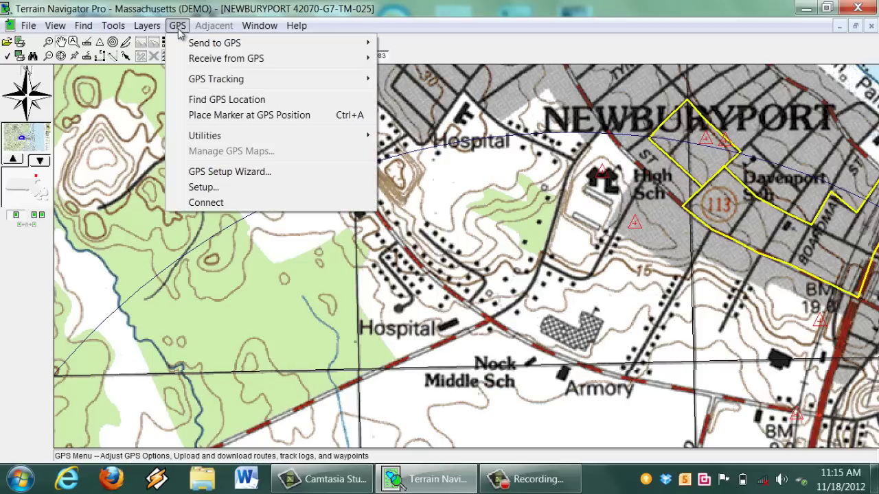
pyautogui.click(215, 173)
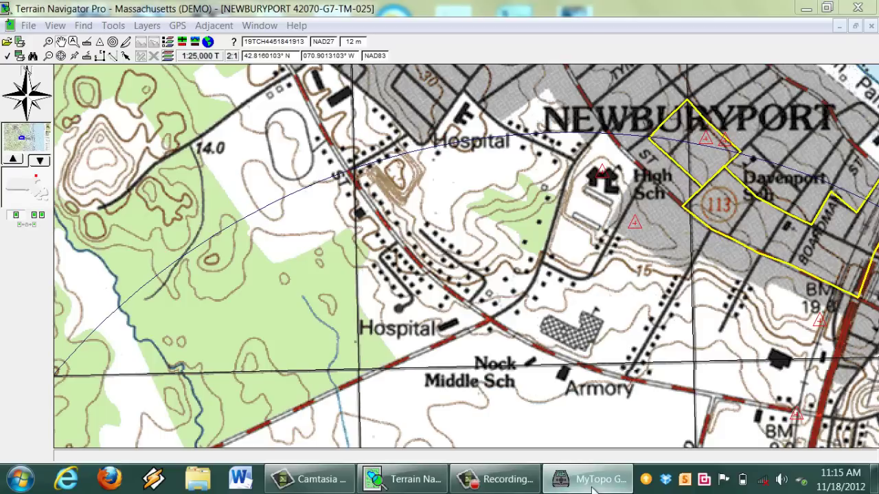
pyautogui.moveTo(432, 102); pyautogui.dragTo(381, 66)
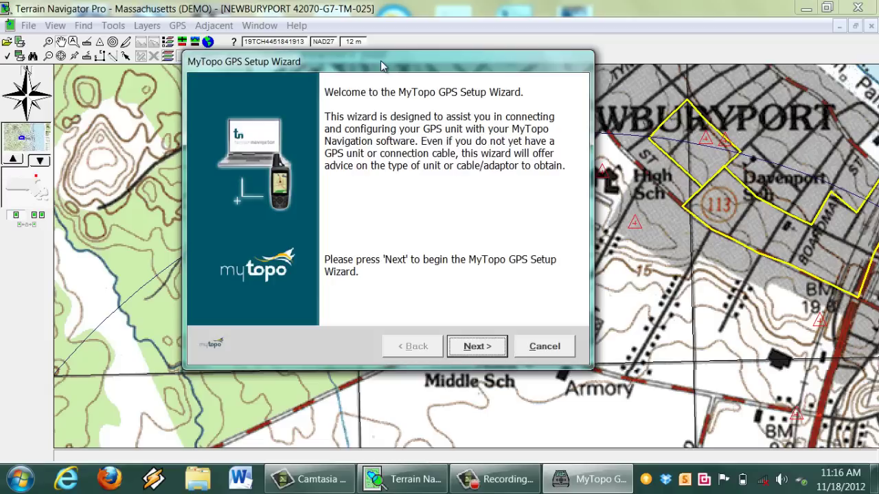
pyautogui.click(559, 348)
pyautogui.click(579, 309)
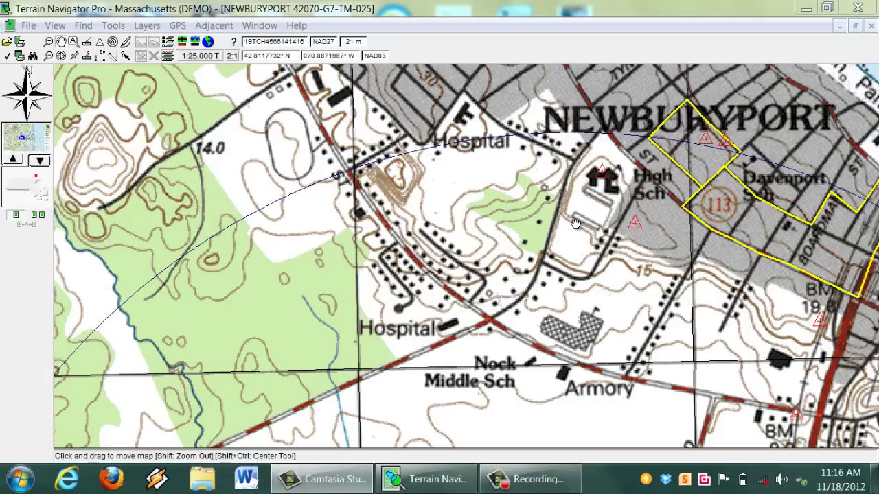
pyautogui.moveTo(575, 223)
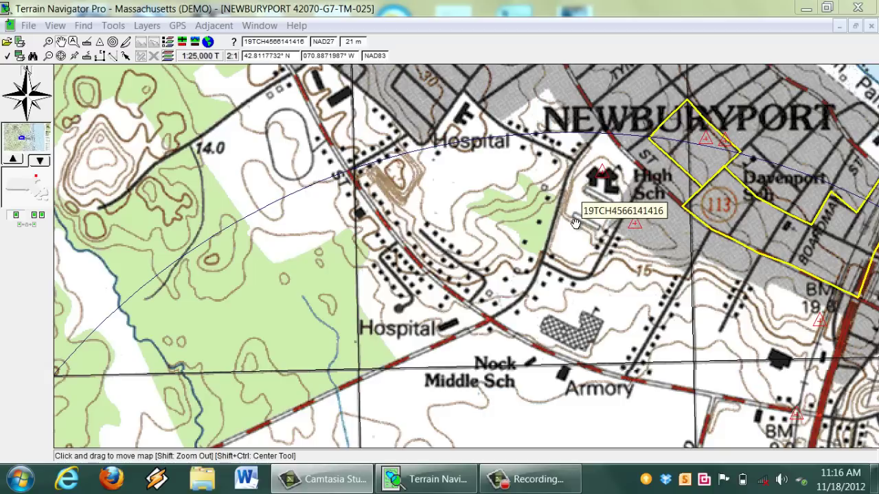
pyautogui.moveTo(420, 208); pyautogui.dragTo(519, 204)
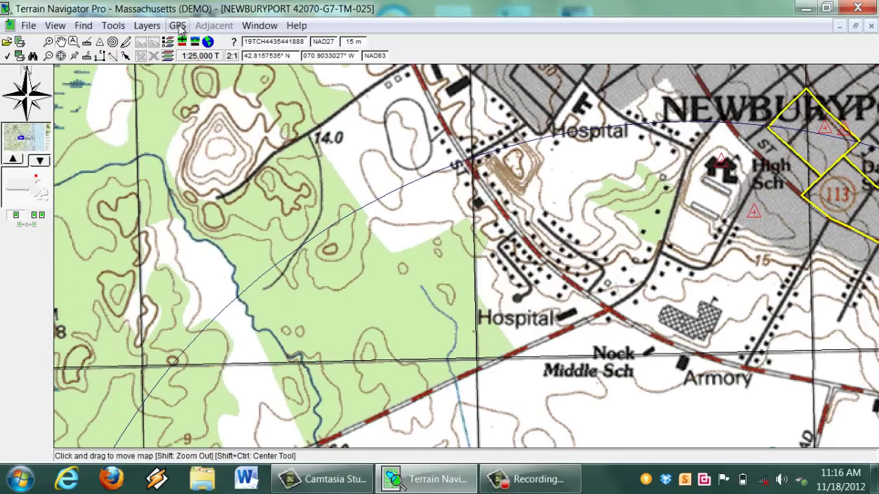
# - Retrieve the list of waypoints from the GPS unit and select every waypoint from END through START
pyautogui.click(178, 26)
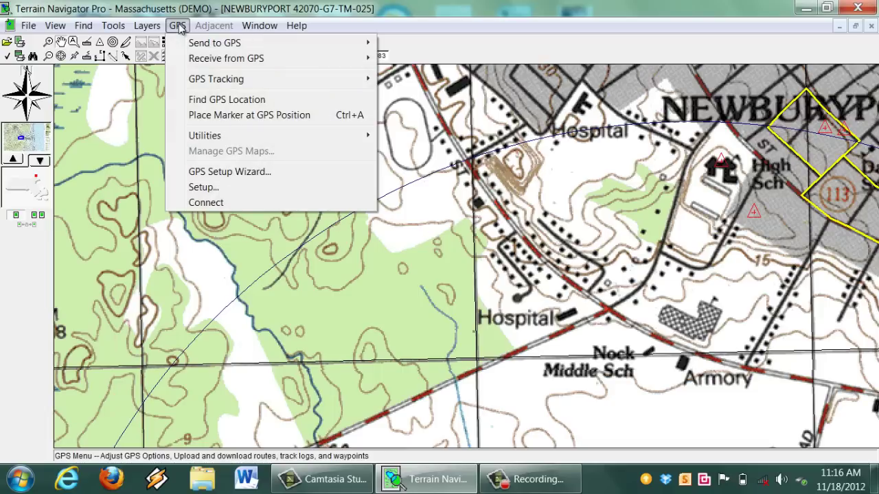
pyautogui.moveTo(231, 61)
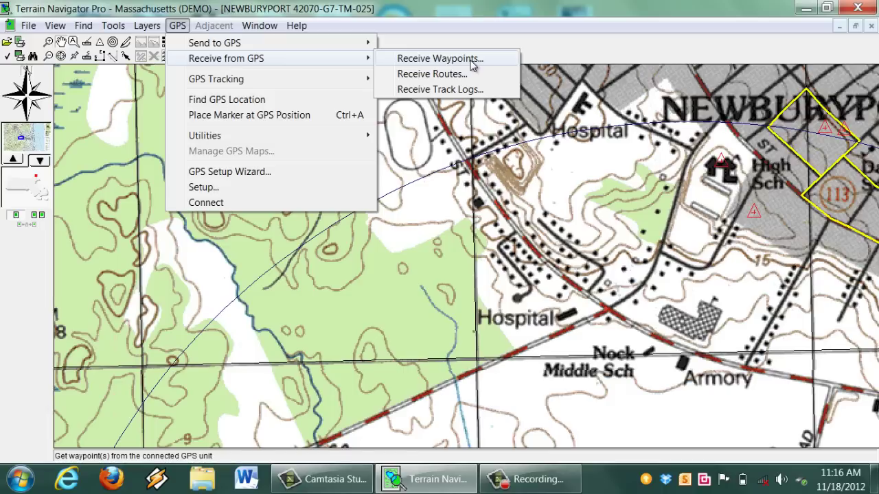
pyautogui.click(472, 60)
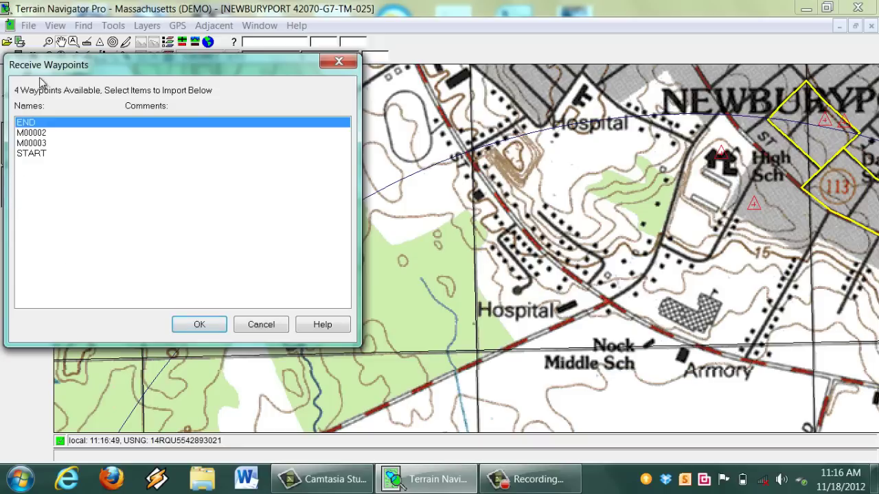
pyautogui.click(31, 134)
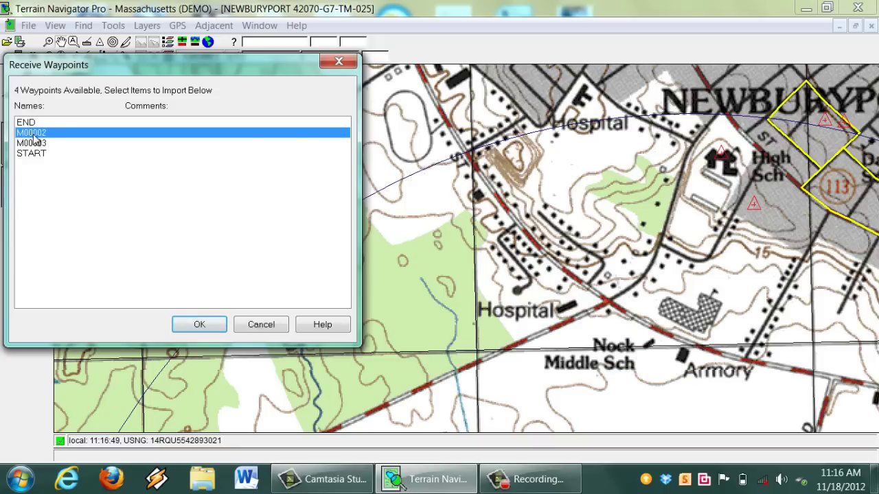
pyautogui.press('Up')
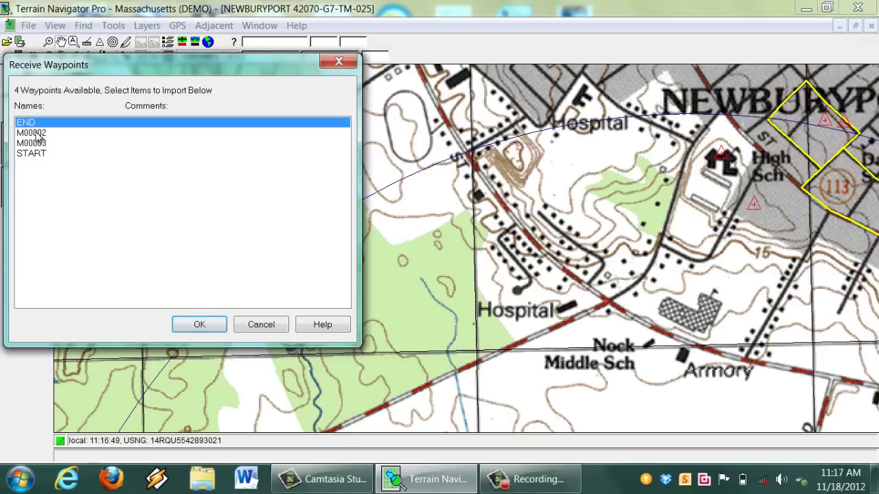
pyautogui.keyDown('shift'); pyautogui.click(38, 133); pyautogui.keyUp('shift')
pyautogui.keyDown('shift'); pyautogui.click(39, 143); pyautogui.keyUp('shift')
pyautogui.keyDown('shift'); pyautogui.click(38, 155); pyautogui.keyUp('shift')
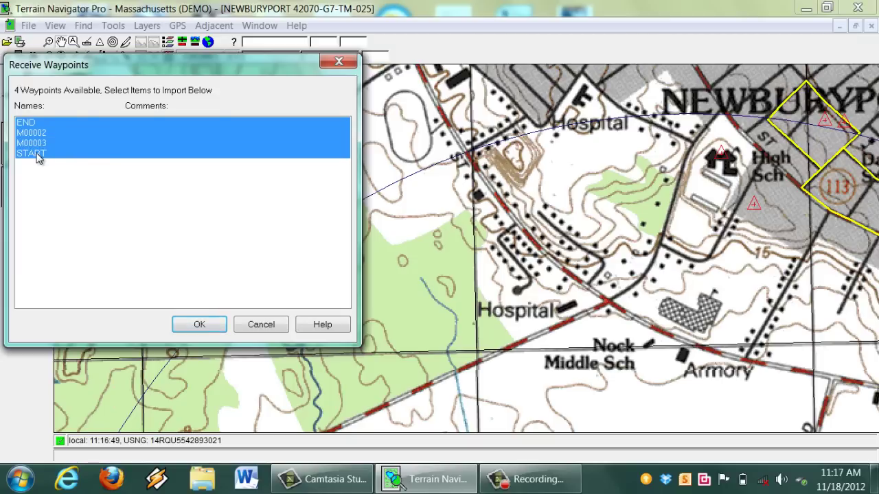
# - Limit the selection to the END and START waypoints and import them onto the map
pyautogui.click(39, 125)
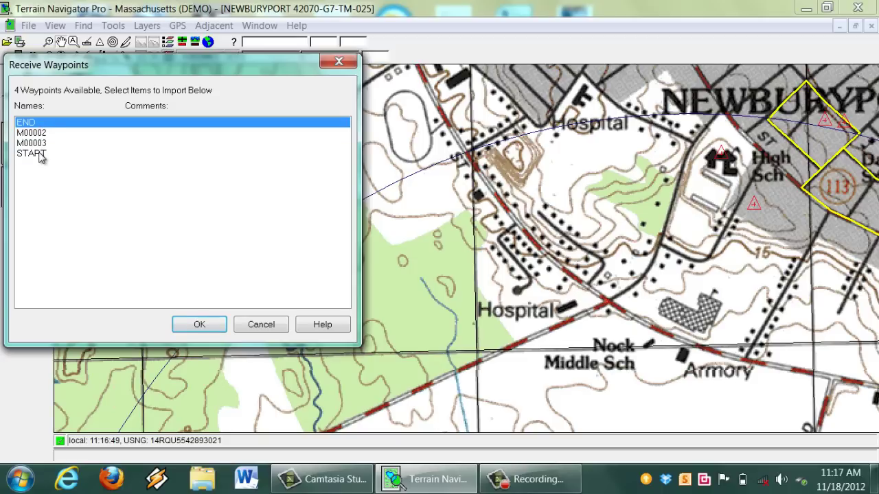
pyautogui.keyDown('ctrl'); pyautogui.click(39, 155); pyautogui.keyUp('ctrl')
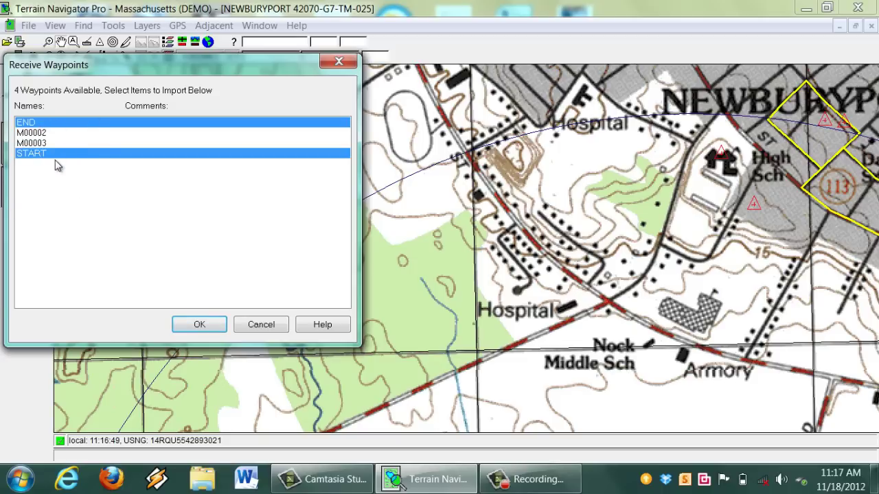
pyautogui.click(186, 331)
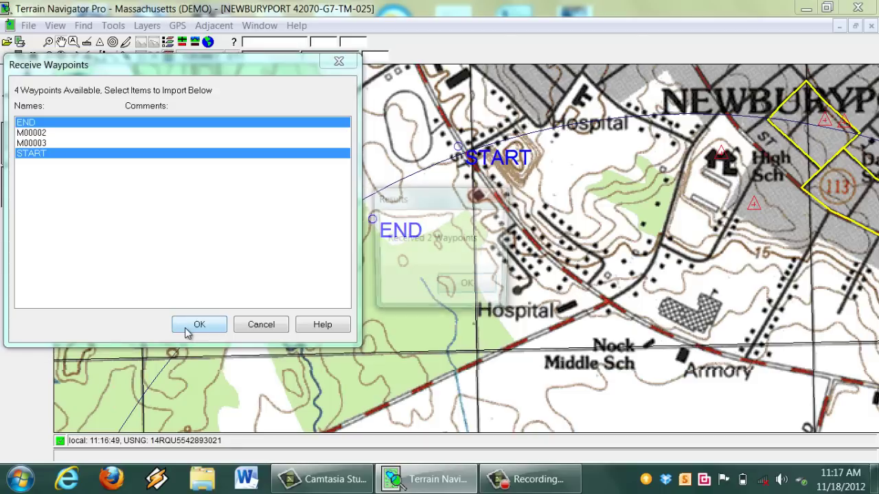
pyautogui.click(481, 287)
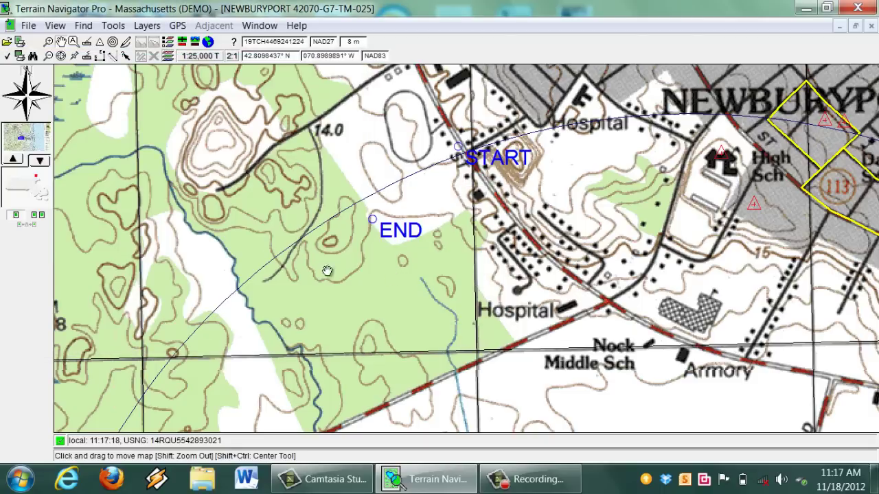
# - Receive the track logs from the GPS unit, importing only the track TRK000 onto the map
pyautogui.click(178, 26)
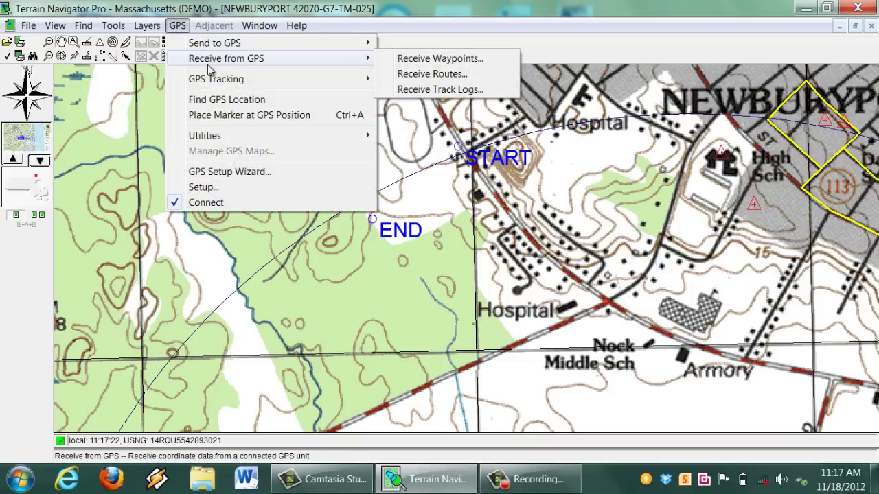
pyautogui.click(417, 90)
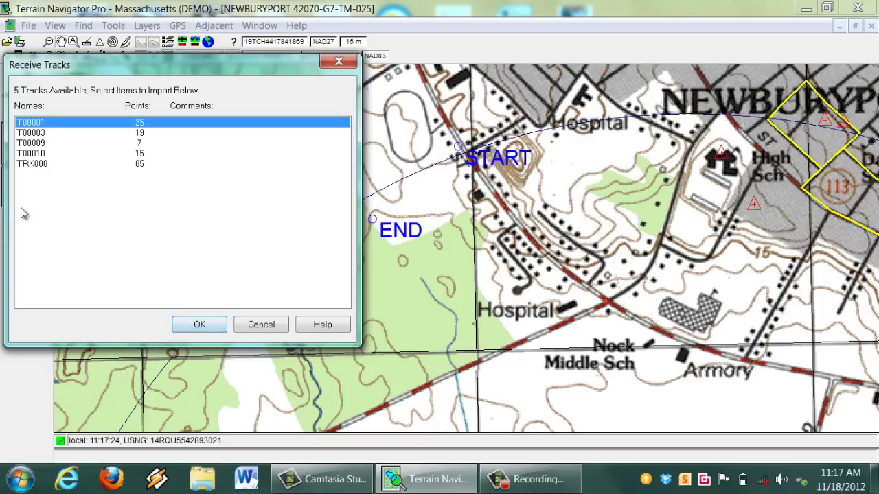
pyautogui.click(29, 133)
pyautogui.click(30, 144)
pyautogui.click(29, 154)
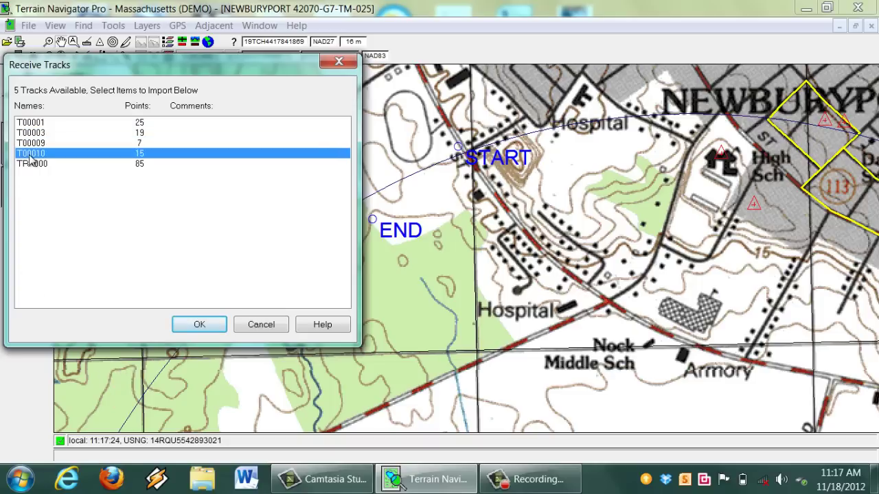
pyautogui.click(31, 166)
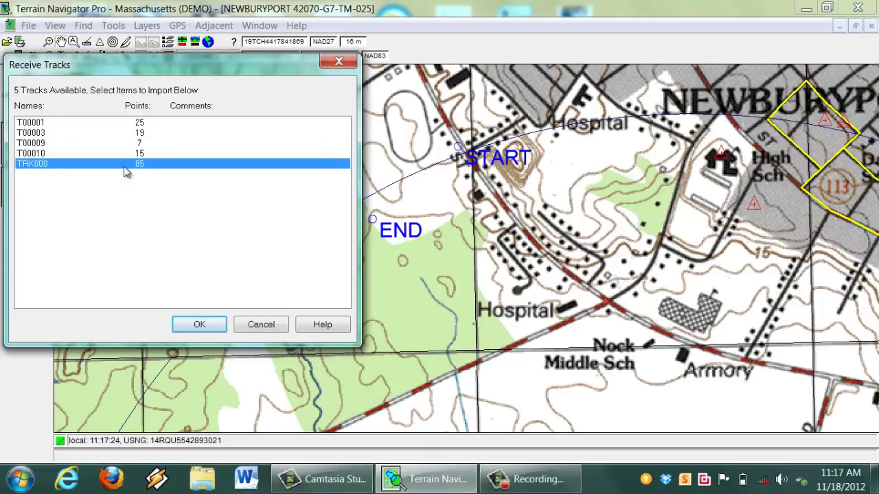
pyautogui.click(195, 327)
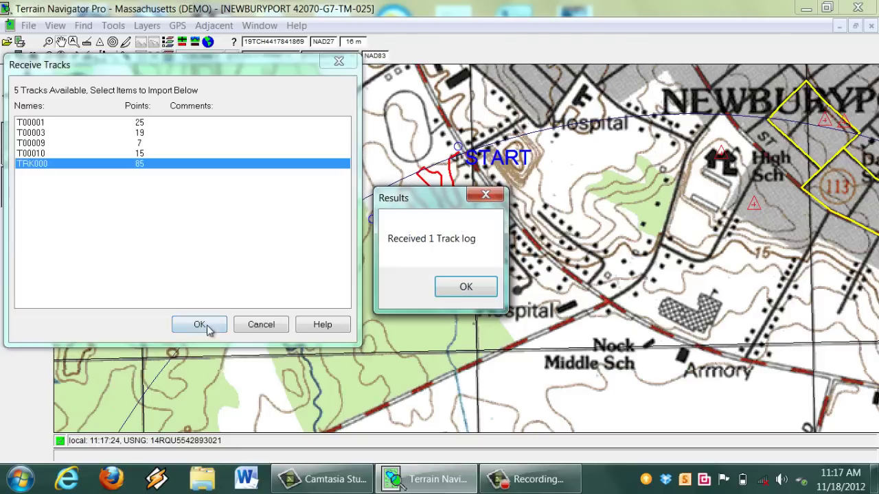
pyautogui.click(446, 290)
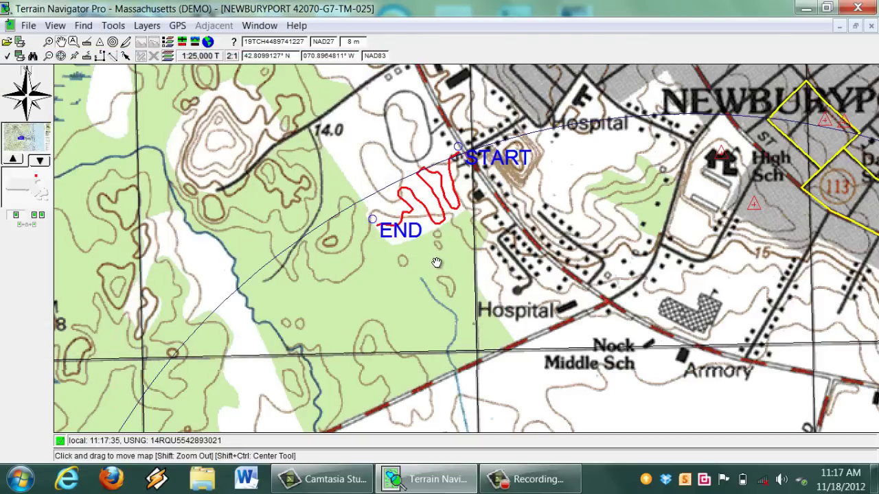
# - Change the line color of the imported track TRK000 to blue and close the track editor
pyautogui.rightClick(455, 207)
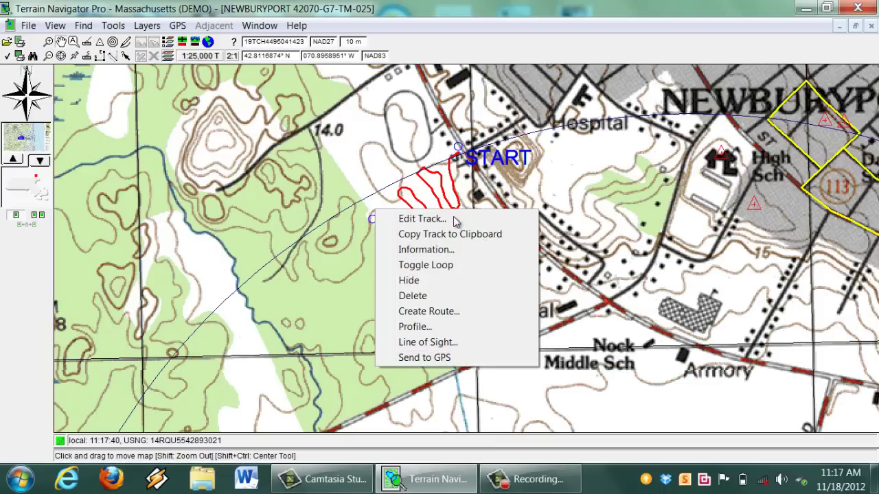
pyautogui.click(454, 218)
pyautogui.click(552, 232)
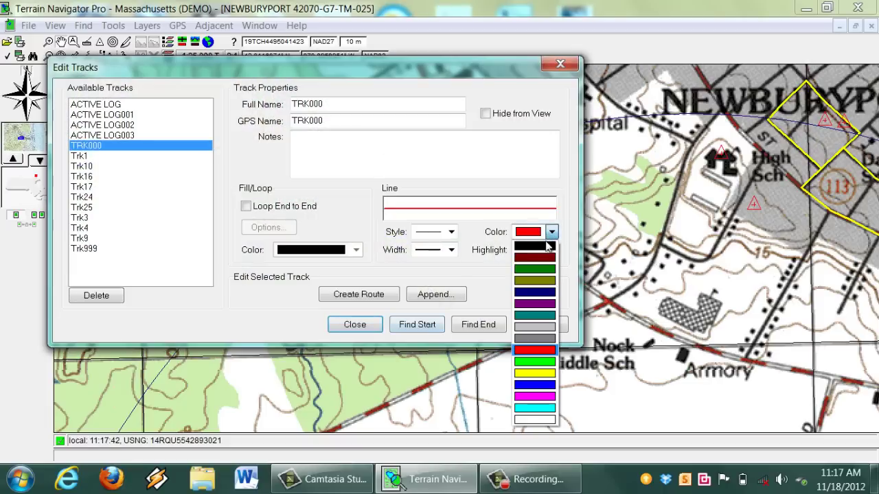
pyautogui.click(544, 388)
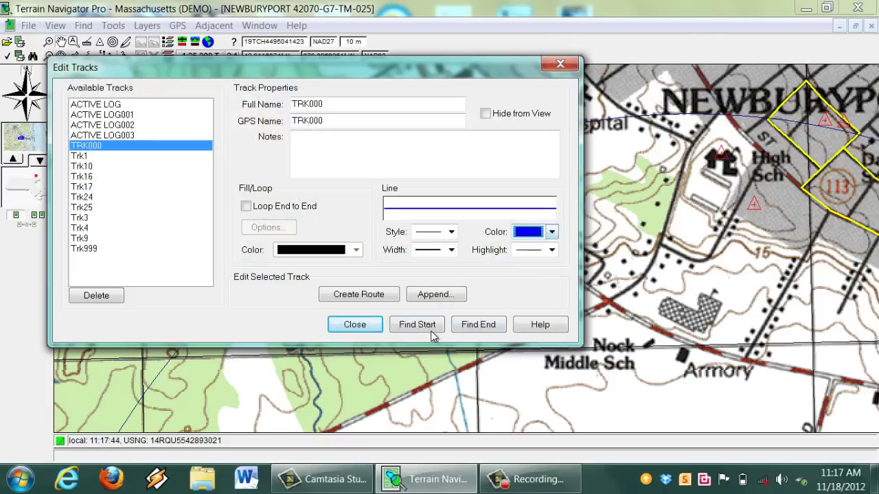
pyautogui.click(355, 324)
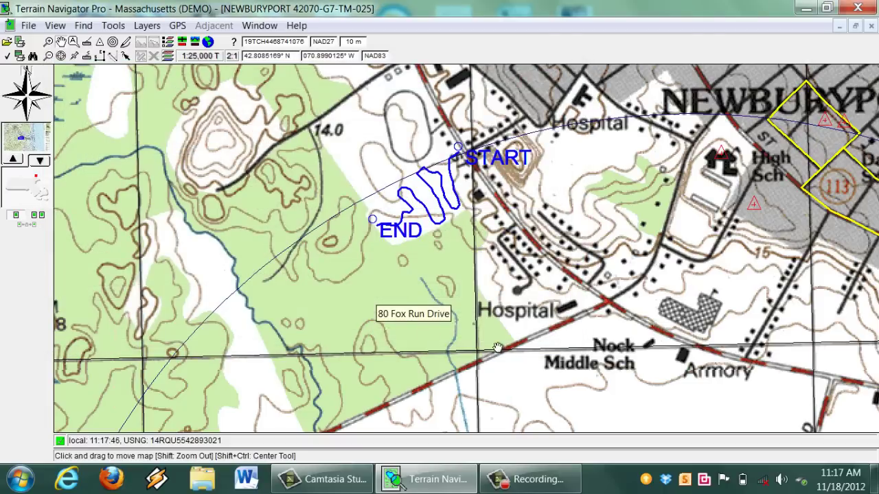
# - Bring the red and blue tracks around Highfield Rd into view and display the area as a 1:12,000 aerial photo
pyautogui.scroll(-2, 564, 312)
pyautogui.moveTo(545, 320); pyautogui.dragTo(491, 192)
pyautogui.moveTo(466, 282); pyautogui.dragTo(439, 238)
pyautogui.scroll(1, 476, 261)
pyautogui.scroll(1, 453, 282)
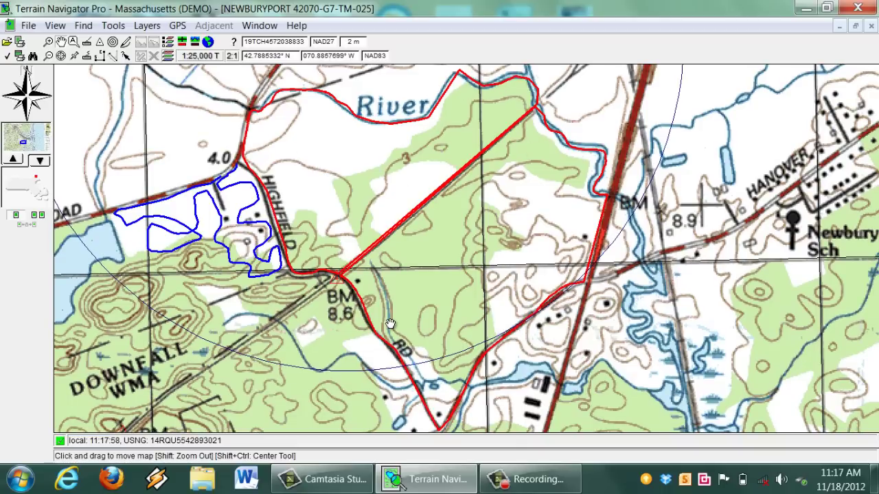
pyautogui.moveTo(237, 225)
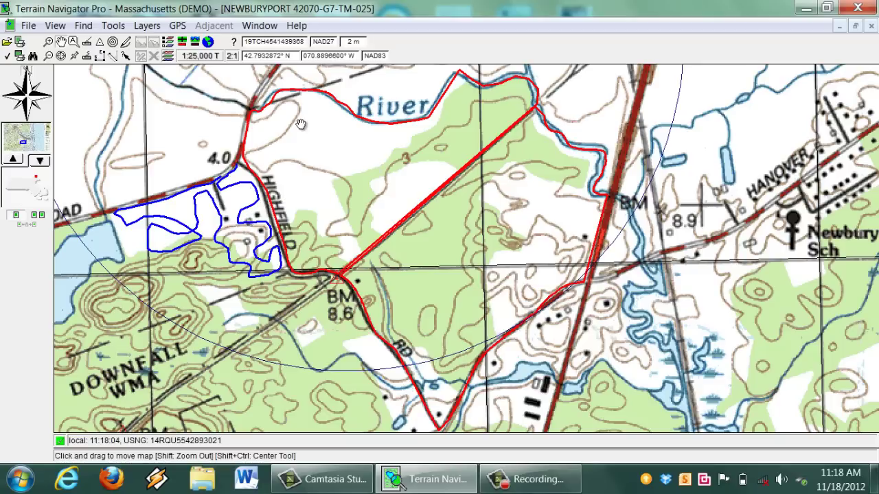
pyautogui.click(200, 55)
pyautogui.click(212, 91)
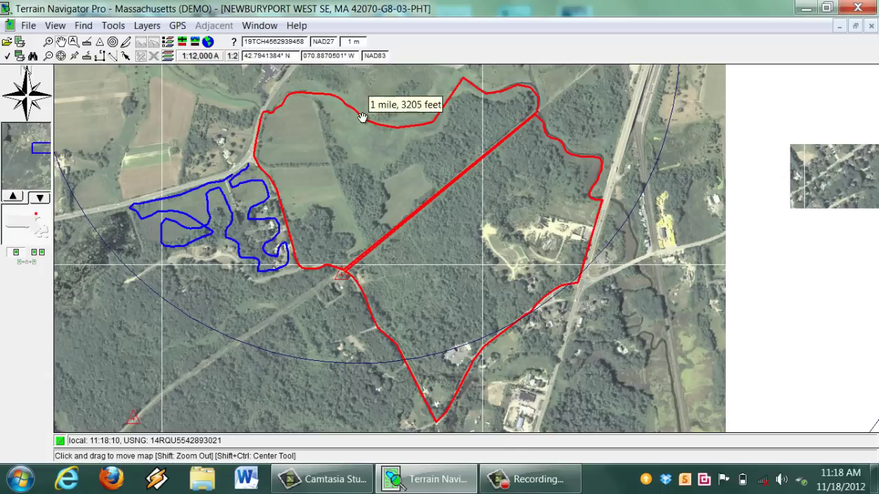
# - Send the red track to the GPS unit, and also send the tracks T00001 and T00003 from the track log list
pyautogui.rightClick(364, 121)
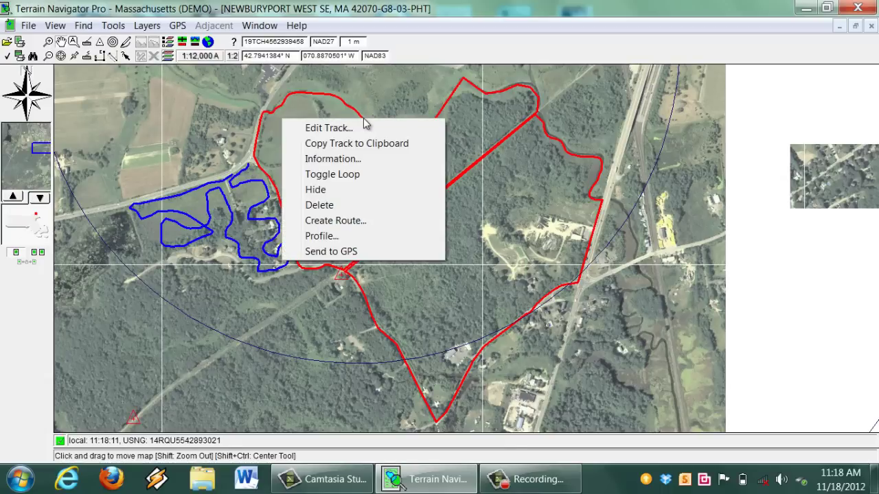
pyautogui.click(351, 252)
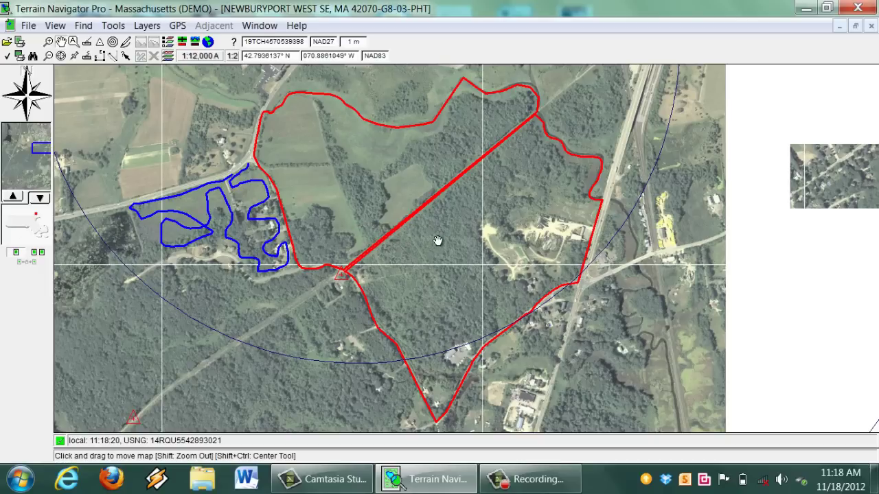
pyautogui.click(178, 30)
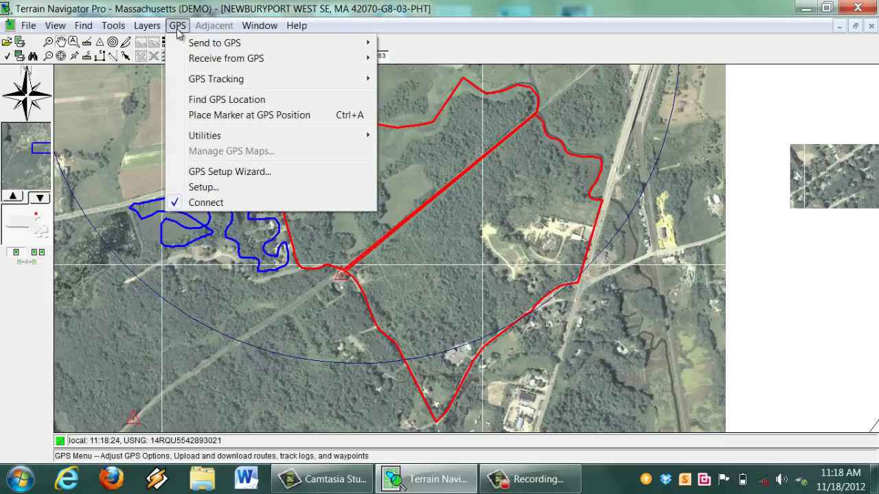
pyautogui.moveTo(203, 45)
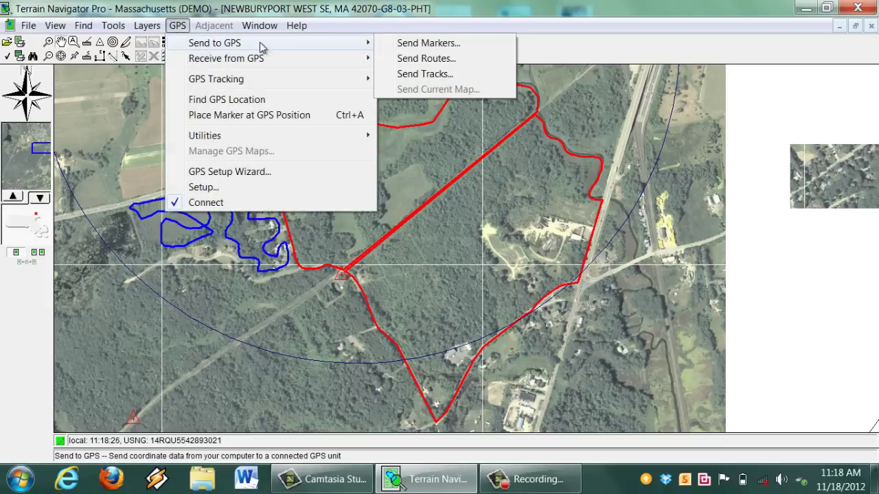
pyautogui.click(455, 75)
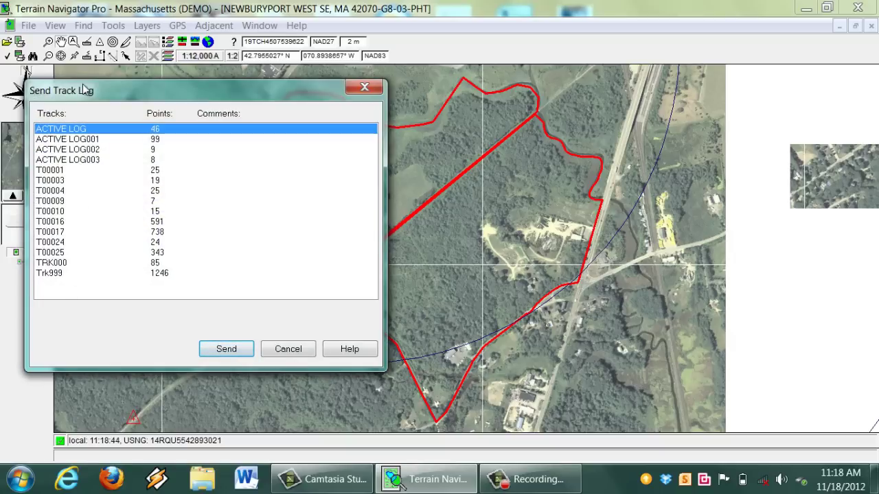
pyautogui.moveTo(82, 90); pyautogui.dragTo(152, 90)
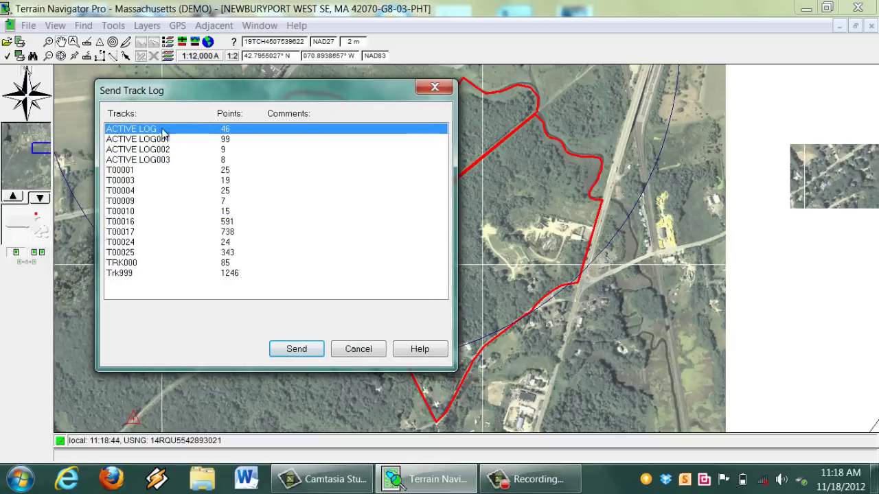
pyautogui.click(135, 171)
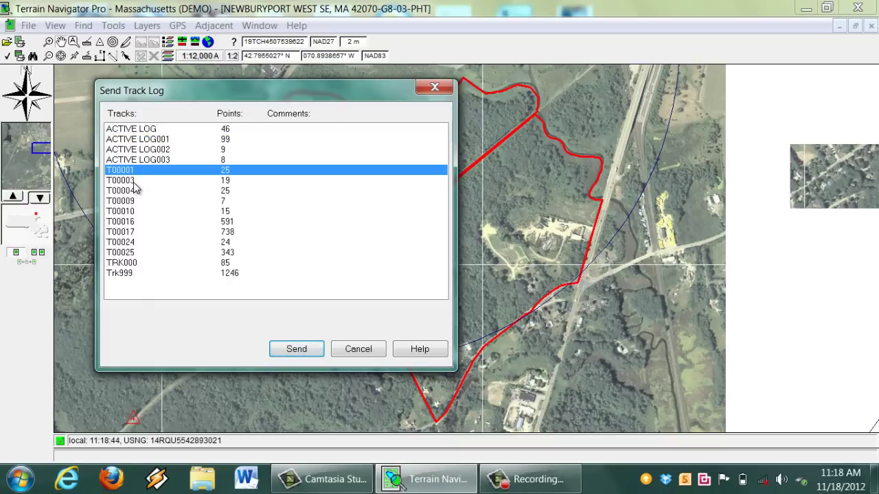
pyautogui.keyDown('ctrl'); pyautogui.click(130, 182); pyautogui.keyUp('ctrl')
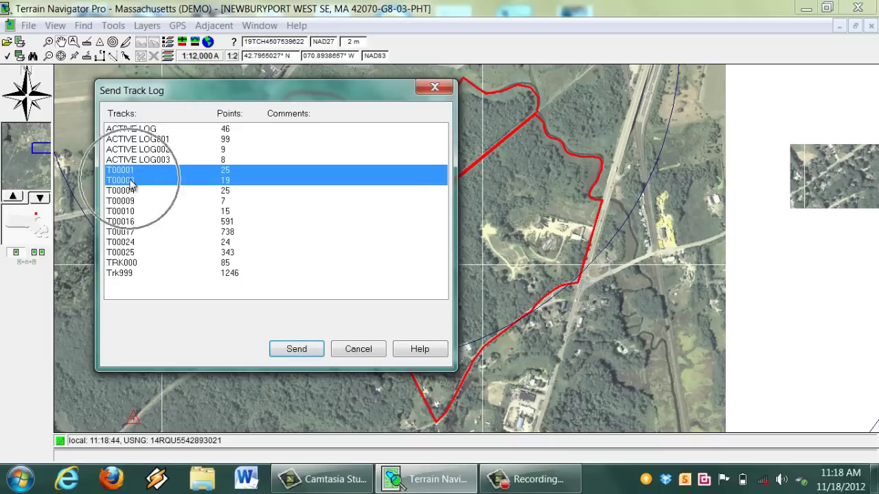
pyautogui.click(296, 349)
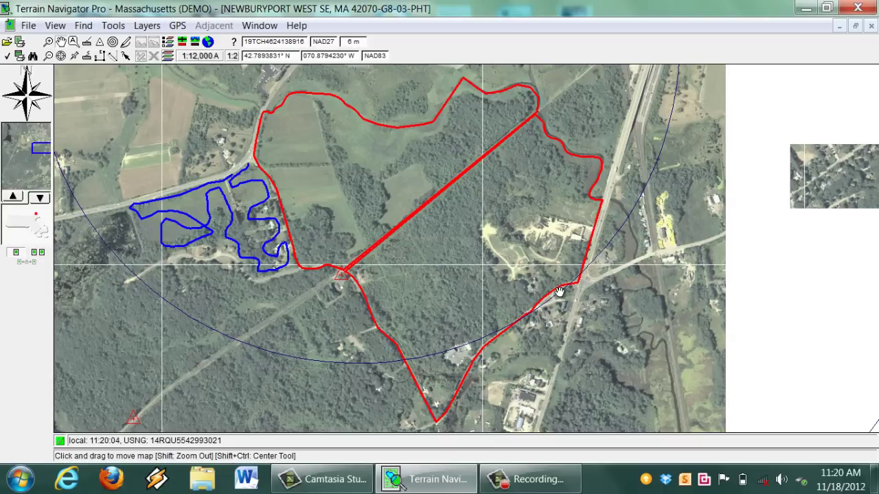
# - Open the print layout for the Newburyport topographic map and display the available page templates
pyautogui.moveTo(559, 288)
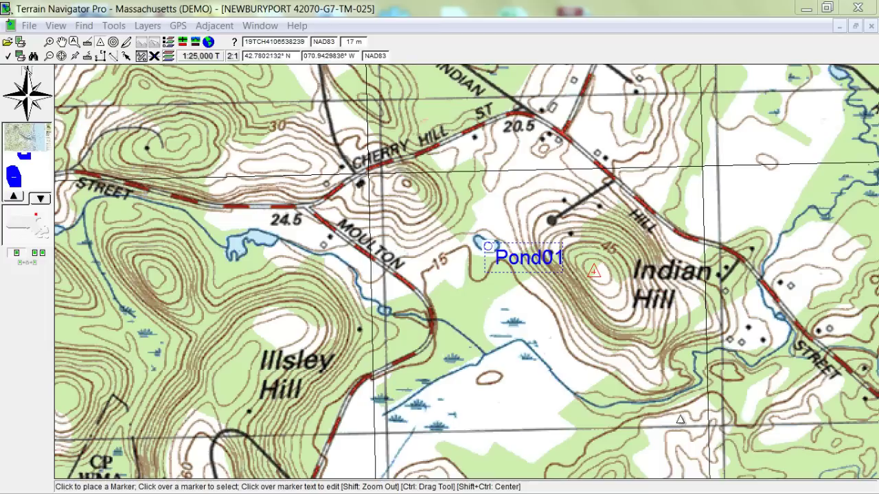
pyautogui.click(29, 25)
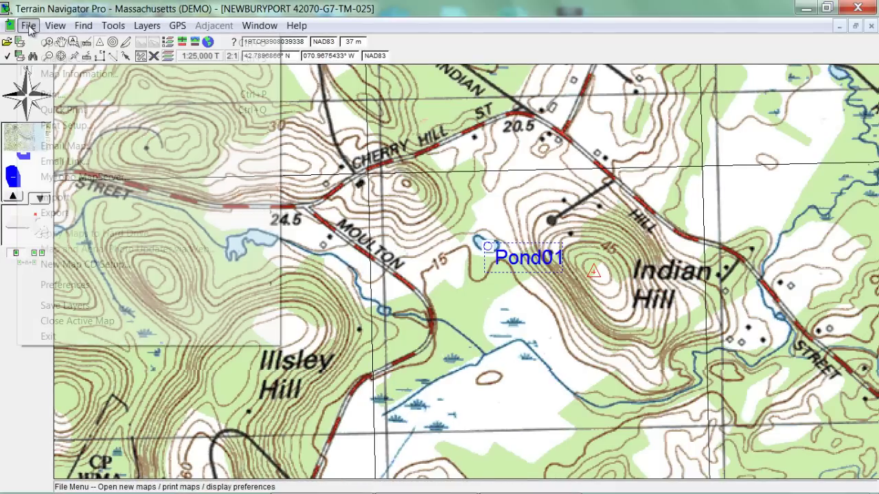
pyautogui.click(52, 96)
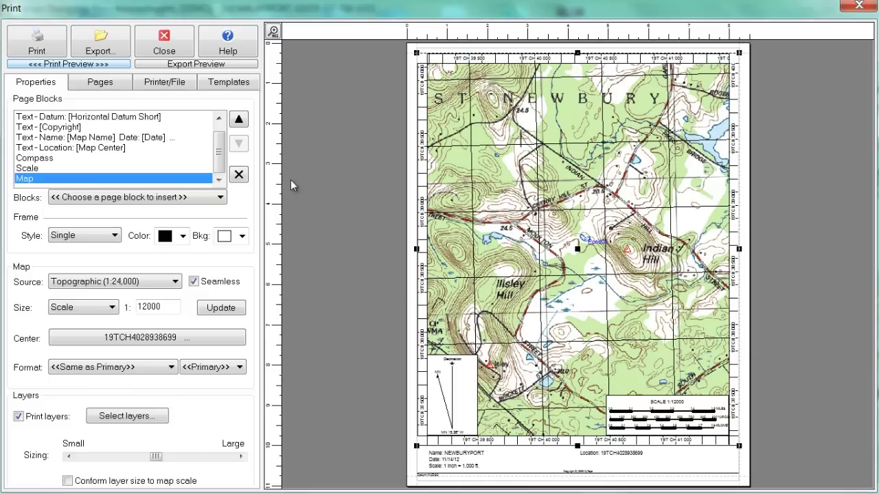
pyautogui.click(228, 83)
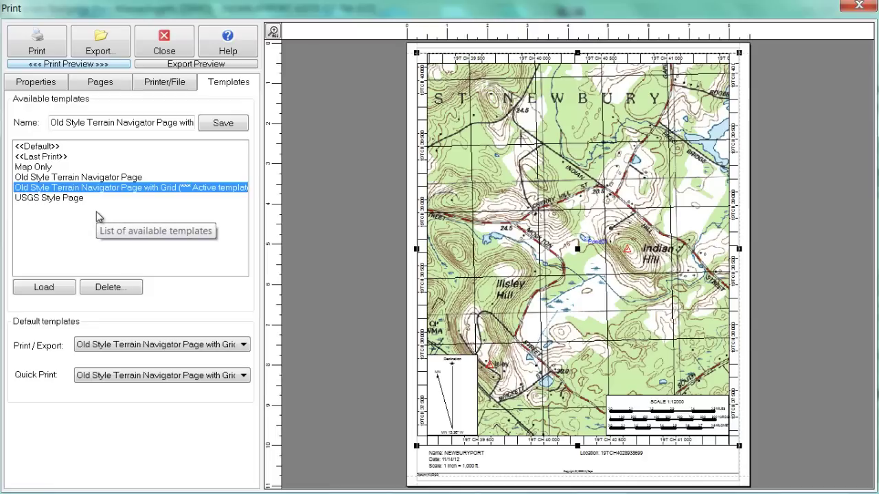
# - Set the Scale page block's top bar to None, its middle bar to Meters and its bottom bar to Kilometers
pyautogui.click(55, 86)
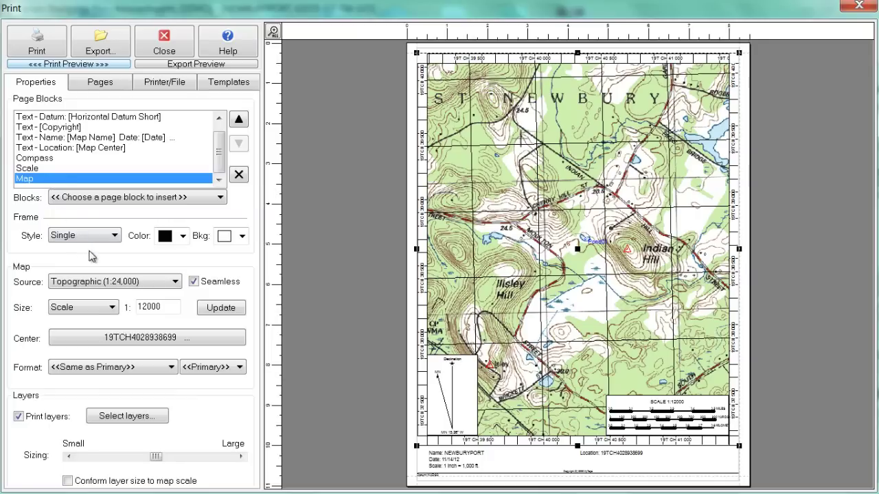
pyautogui.click(40, 169)
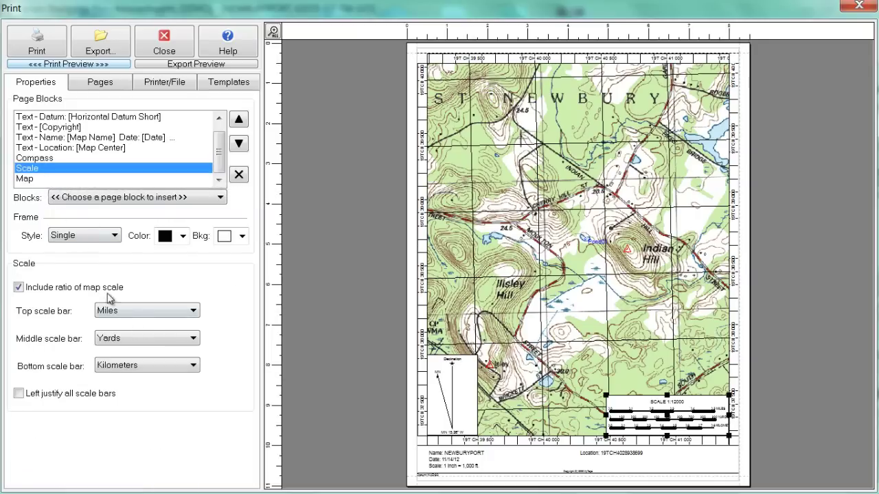
pyautogui.click(158, 313)
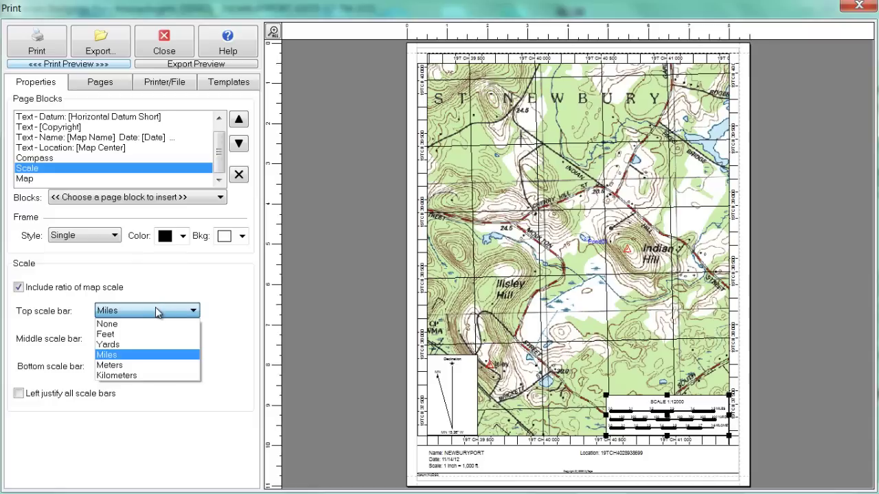
pyautogui.click(140, 328)
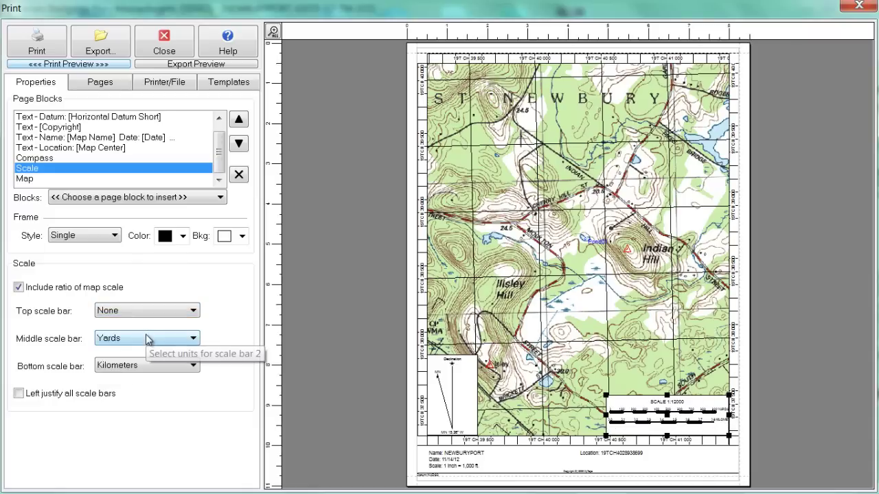
pyautogui.click(146, 340)
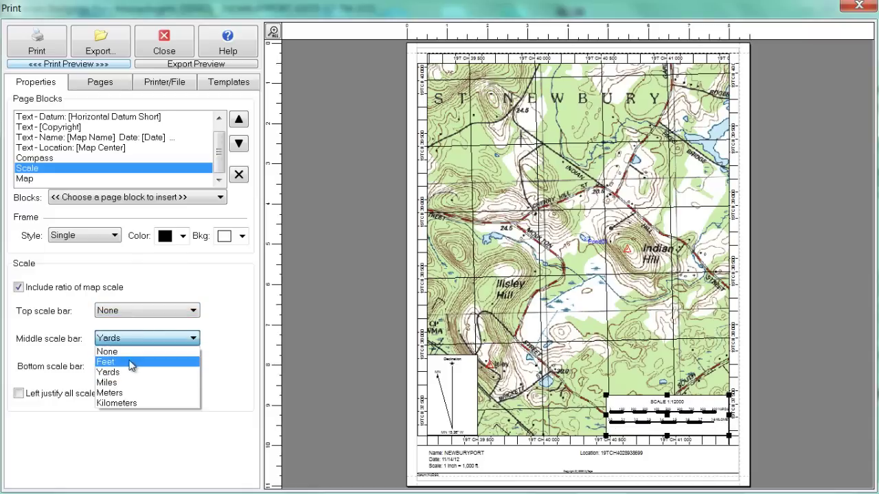
pyautogui.click(130, 394)
pyautogui.click(132, 368)
pyautogui.click(135, 429)
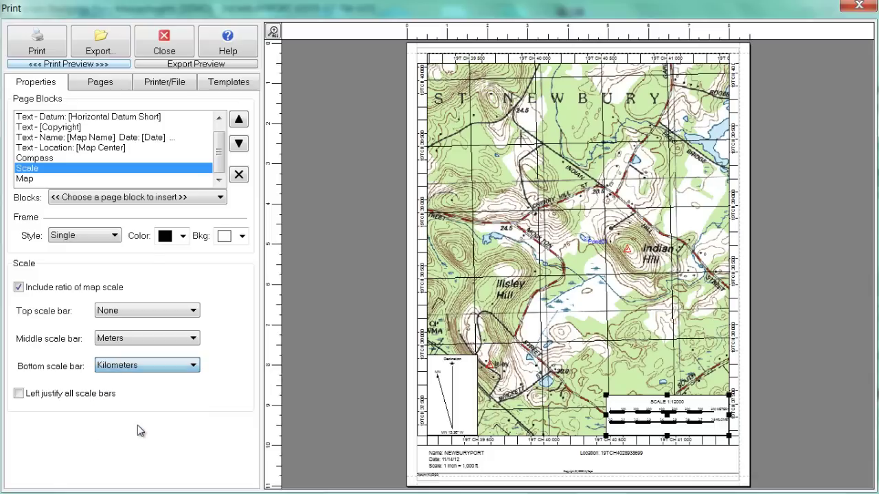
# - Leave a single scale bar by setting the top to Meters and the middle and bottom to None, and reduce the scale block's height
pyautogui.click(141, 368)
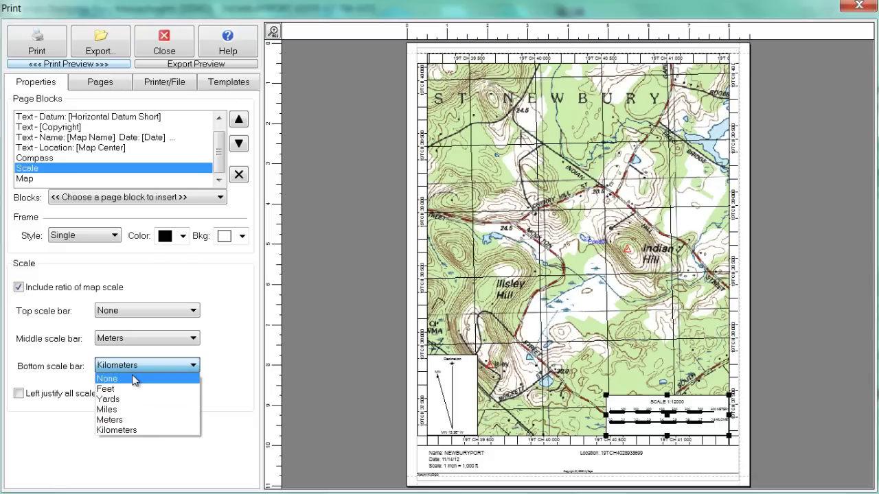
pyautogui.click(135, 379)
pyautogui.click(134, 312)
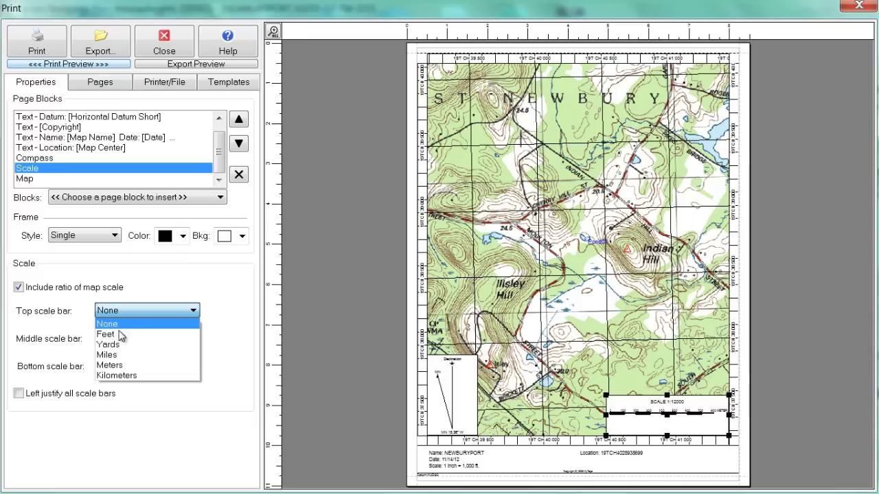
pyautogui.click(121, 367)
pyautogui.click(130, 339)
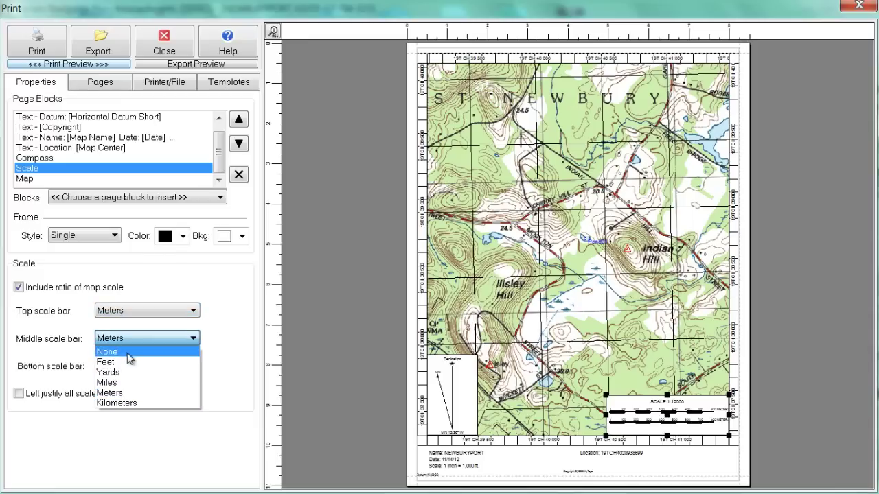
pyautogui.click(127, 354)
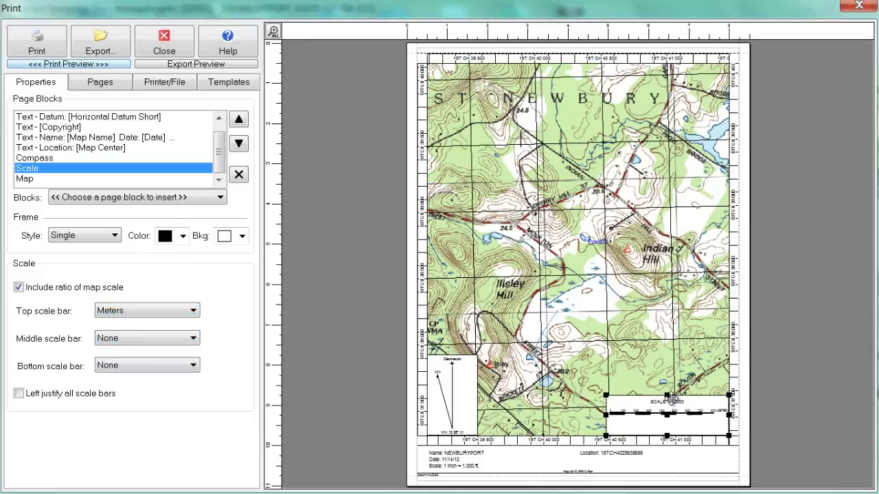
pyautogui.moveTo(665, 398); pyautogui.dragTo(666, 409)
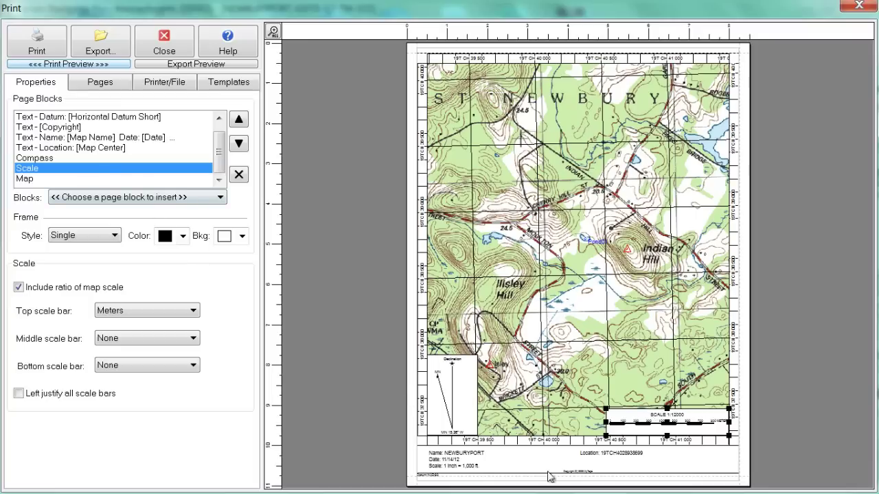
# - Select the empty text block below the map and examine its text and font properties
pyautogui.click(471, 454)
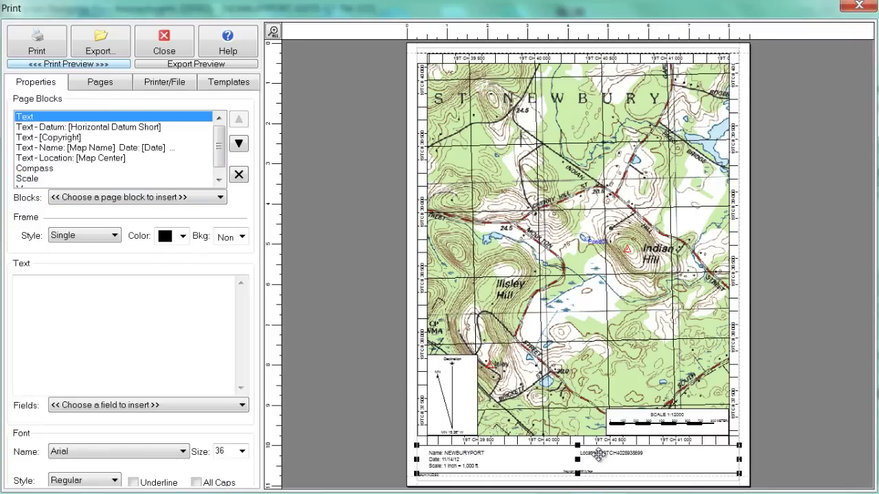
pyautogui.click(88, 316)
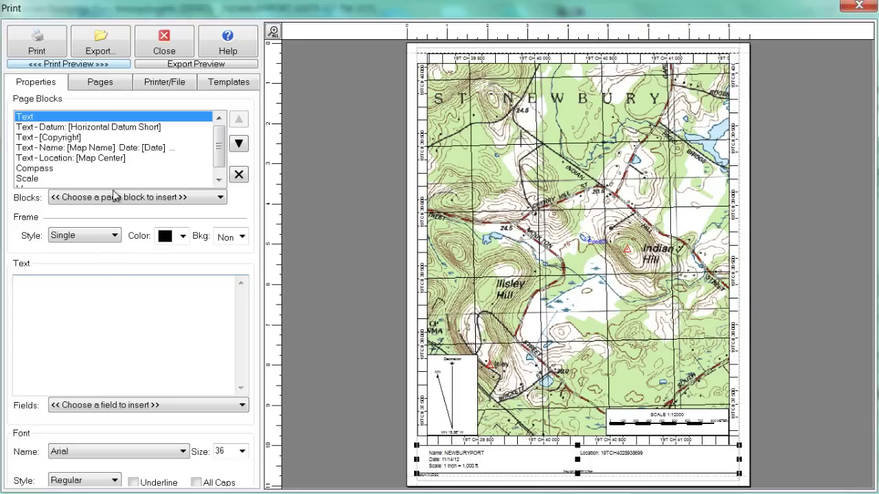
pyautogui.click(96, 92)
pyautogui.click(43, 85)
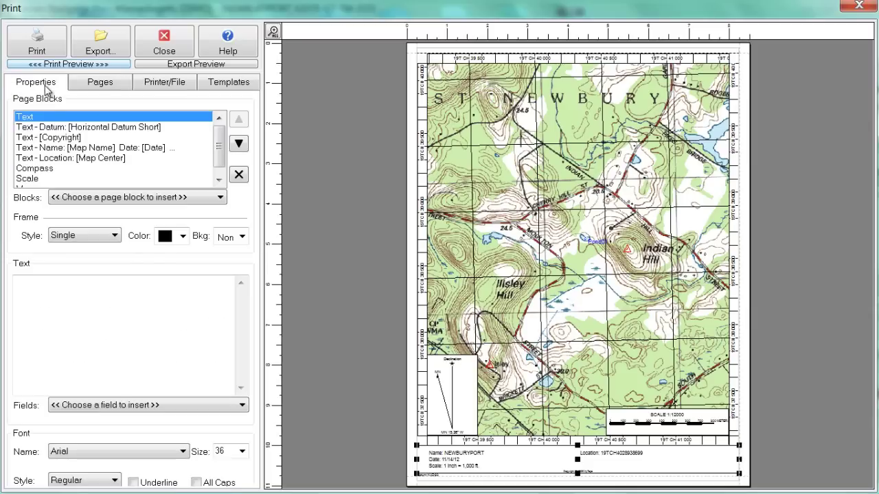
# - Reload the Old Style Terrain Navigator Page with Grid template and return to the page block properties
pyautogui.click(232, 83)
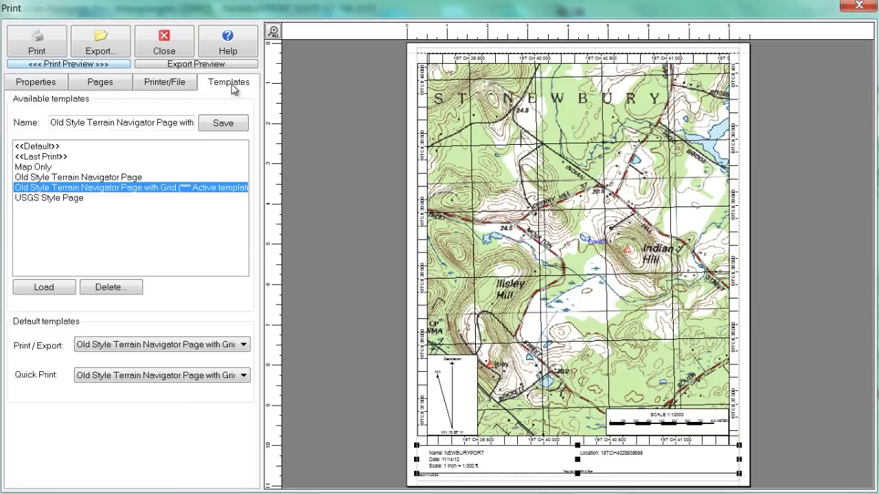
pyautogui.doubleClick(125, 190)
pyautogui.click(31, 82)
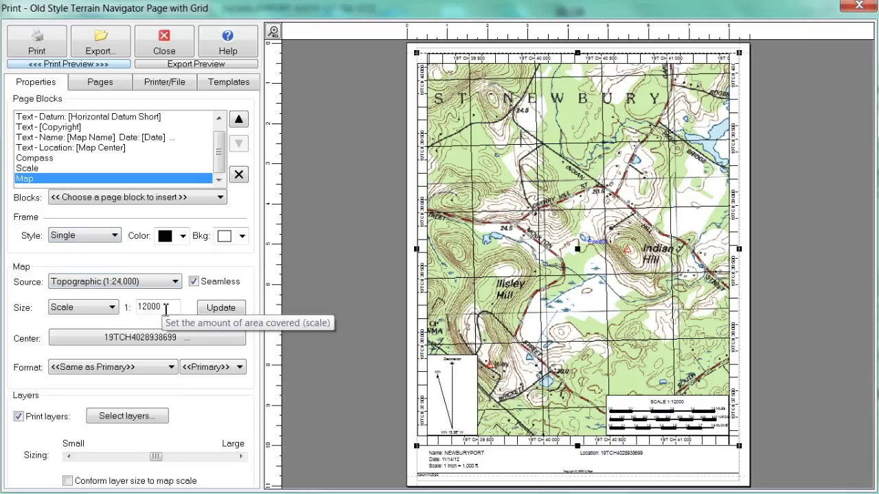
# - Set the printed map's scale to 1:24000 and shift the map so the Upper Artichoke Reservoir is centered on the page
pyautogui.doubleClick(165, 309)
pyautogui.write('2')
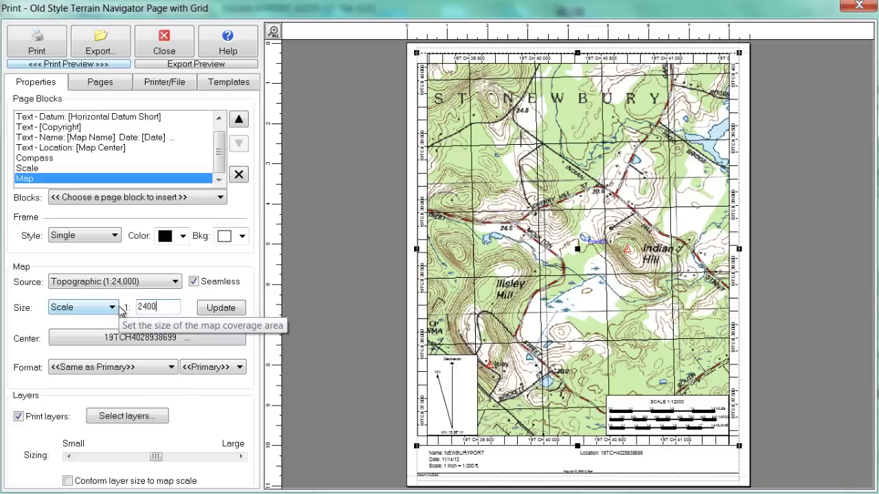
pyautogui.click(209, 310)
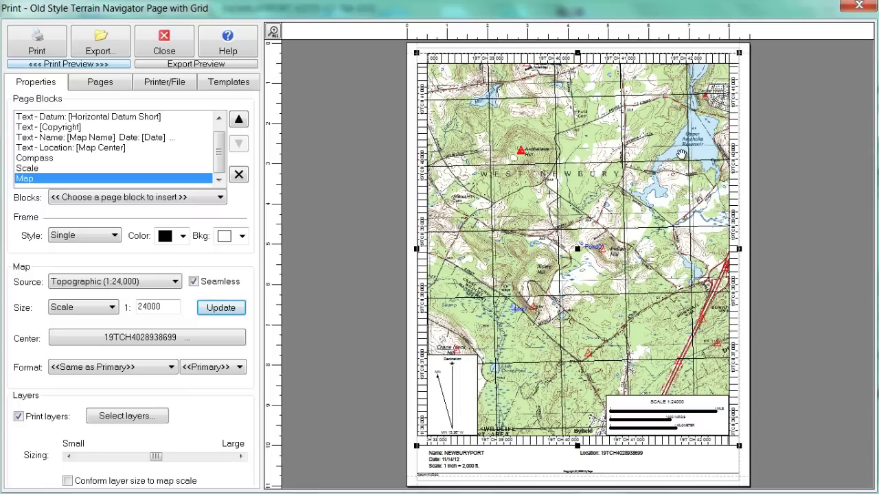
pyautogui.moveTo(681, 153); pyautogui.dragTo(570, 263)
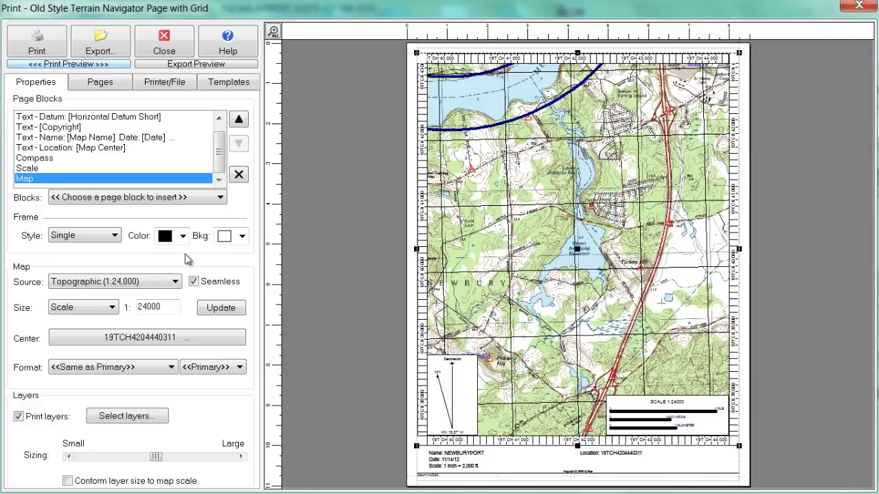
# - Preview the page with Aerial Photo (1:12,000) as the map source, and return the source to Topographic (1:24,000)
pyautogui.click(162, 288)
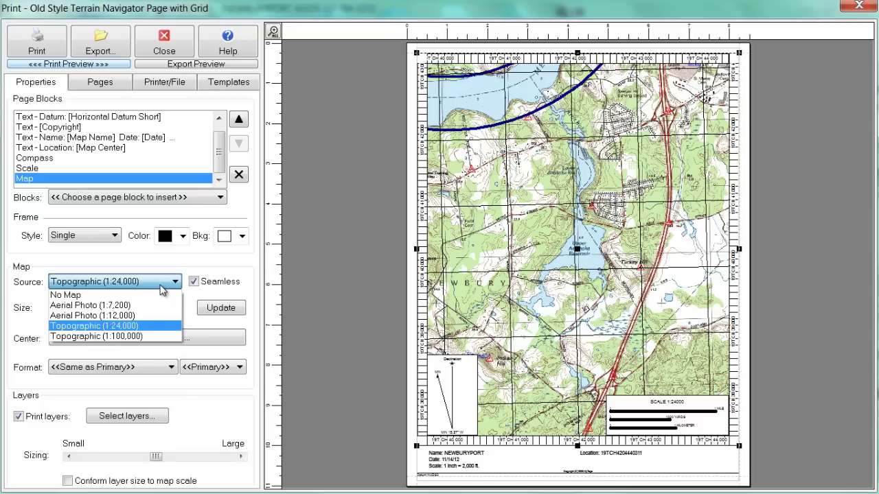
pyautogui.click(137, 316)
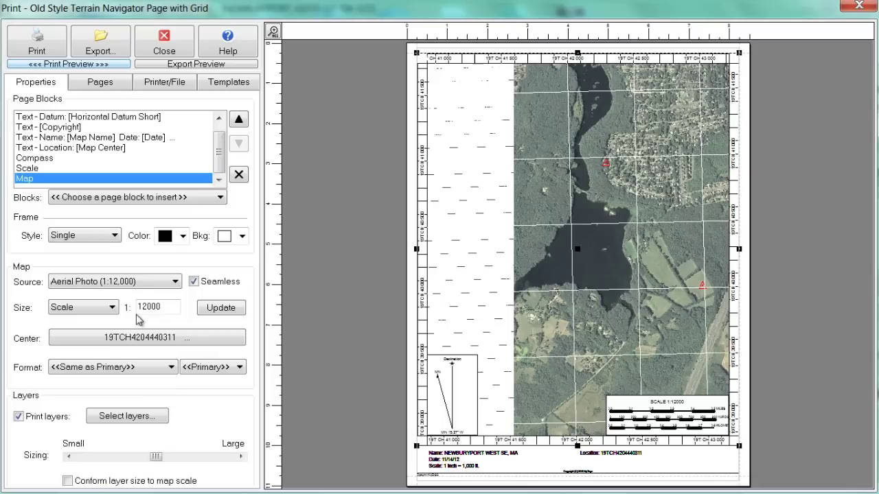
pyautogui.click(141, 283)
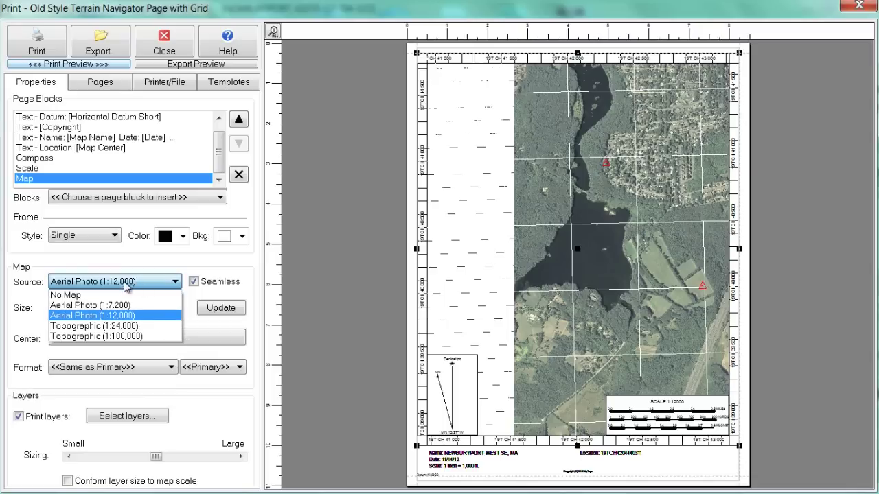
pyautogui.click(110, 327)
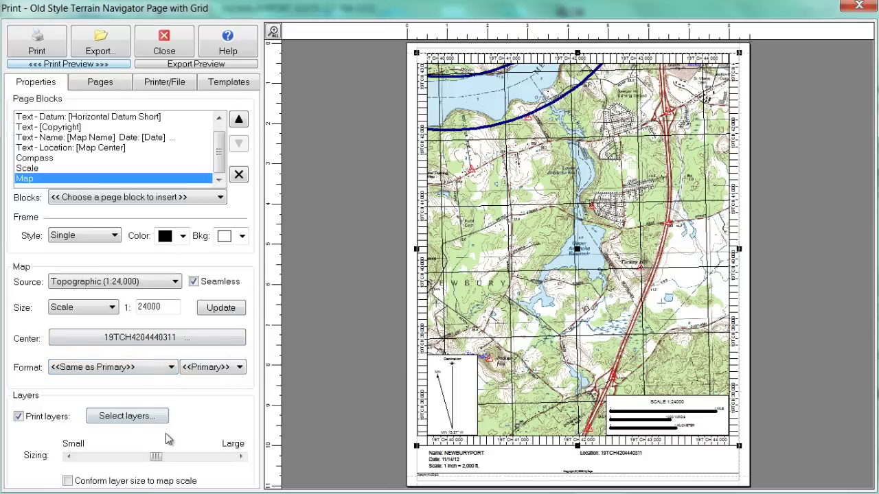
# - Examine the page margin and block settings, and check the printer selected for the printed page layout
pyautogui.click(103, 85)
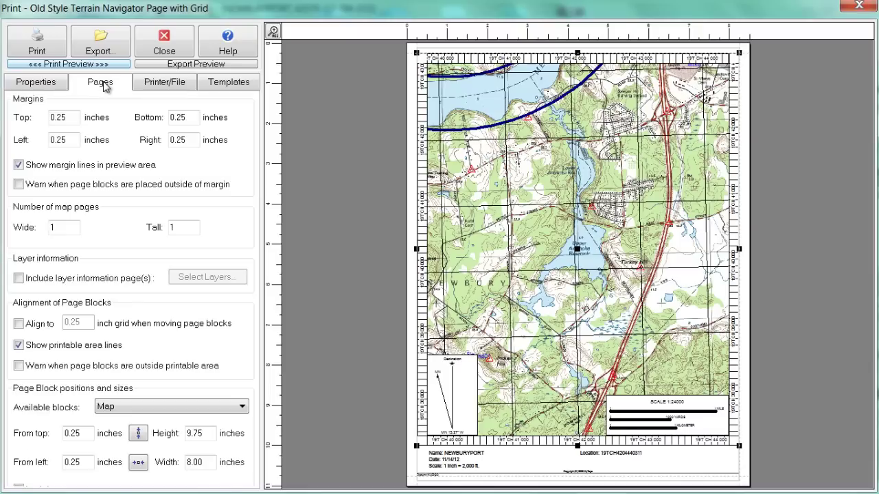
pyautogui.click(165, 89)
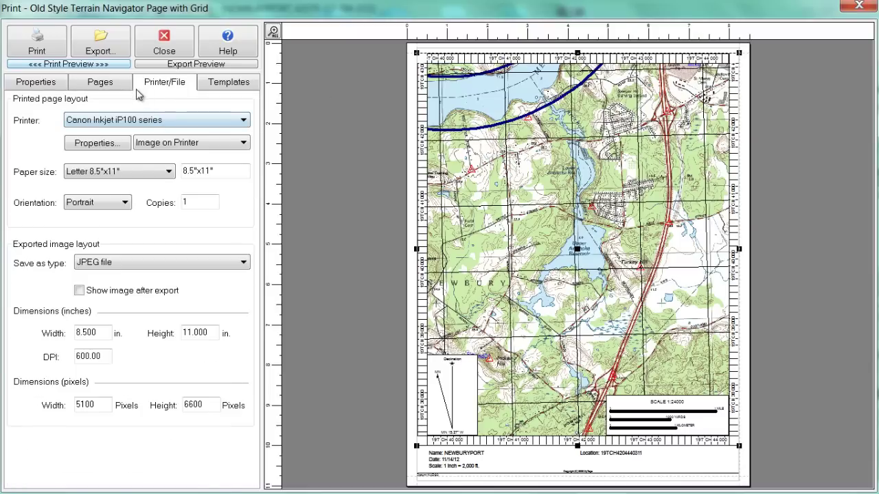
pyautogui.click(218, 122)
pyautogui.click(216, 119)
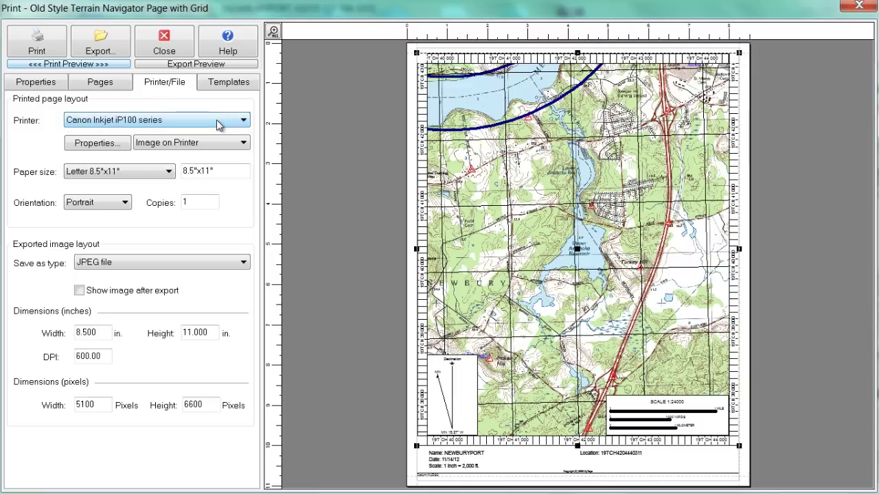
# - Preview the page in Landscape orientation and return it to Portrait
pyautogui.click(105, 206)
pyautogui.click(102, 215)
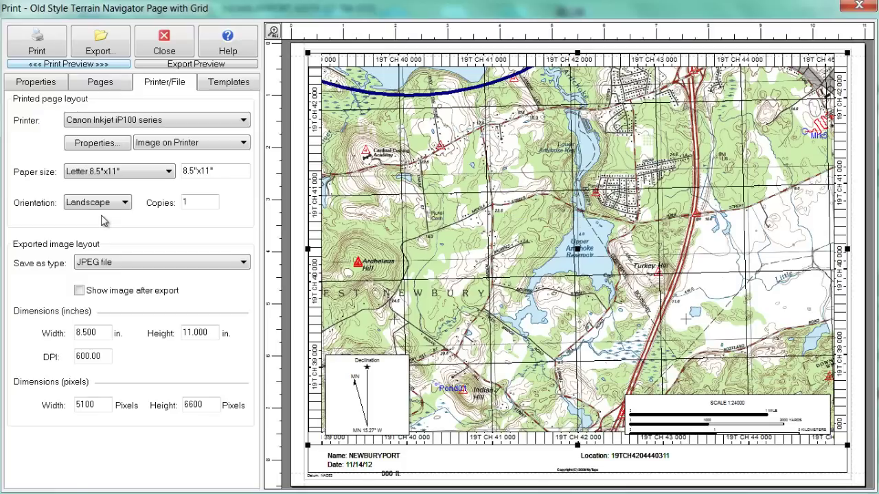
pyautogui.click(104, 203)
pyautogui.click(94, 225)
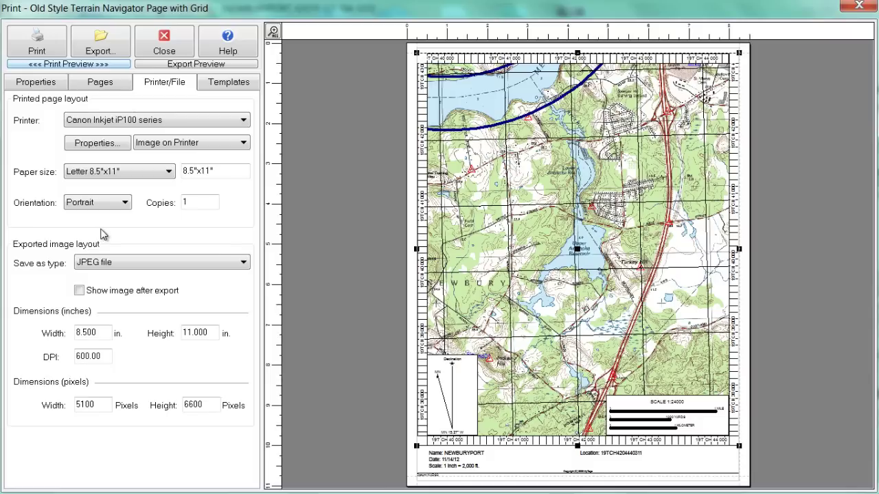
# - Choose JPEG file as the exported image type, send the map page to the Canon Inkjet iP100 printer, and dismiss the printer status window
pyautogui.click(115, 265)
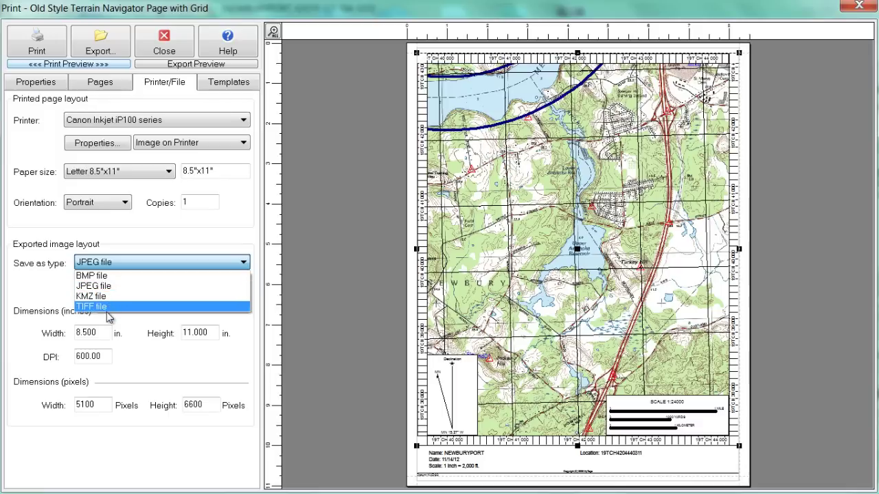
pyautogui.click(110, 287)
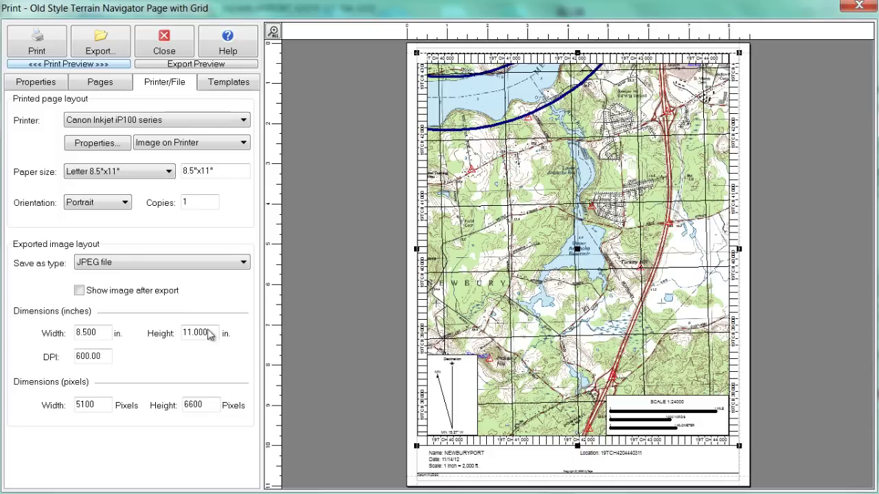
pyautogui.click(38, 42)
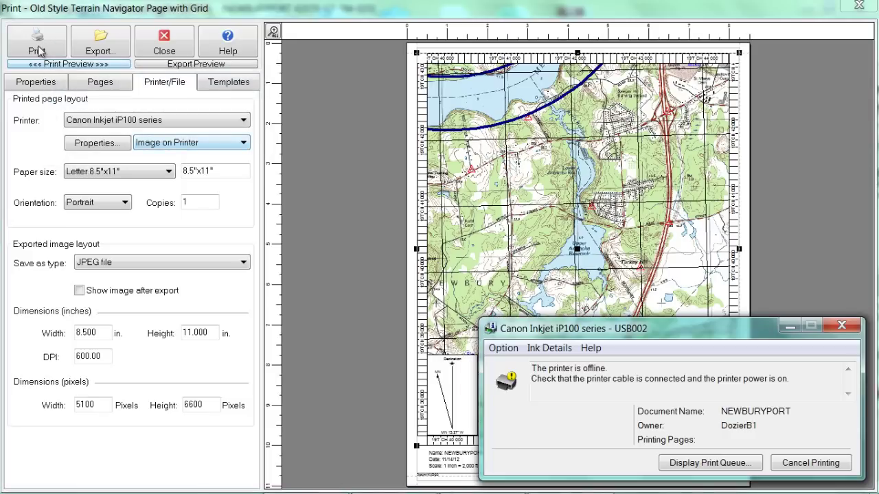
pyautogui.click(842, 327)
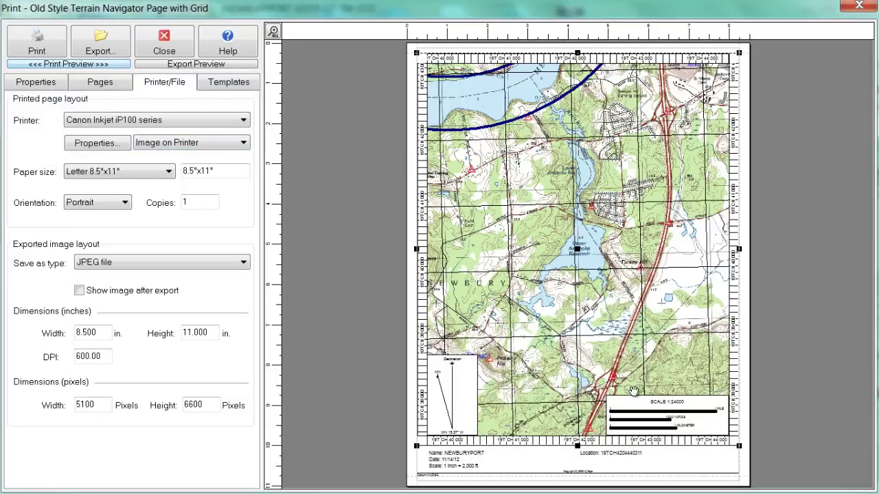
# - Export the map page as a JPEG named "NEWBURYPORT Search 1.jpg" in the Documents library
pyautogui.click(117, 54)
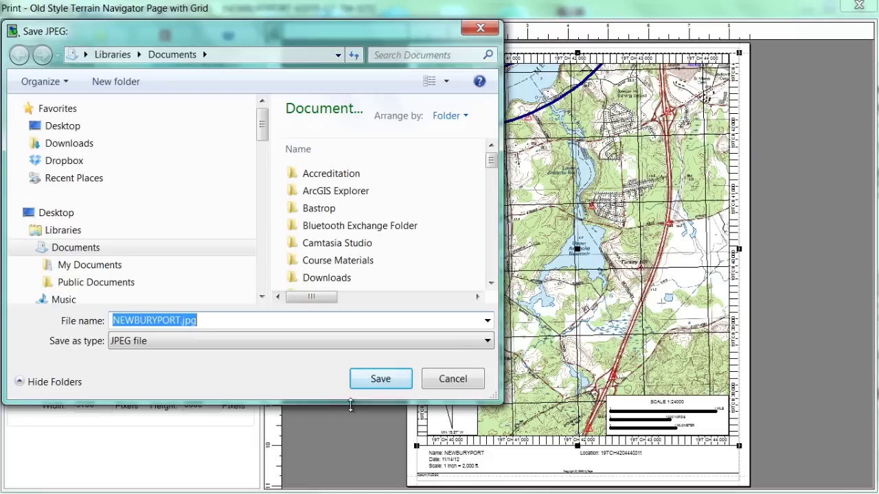
pyautogui.click(181, 321)
pyautogui.write('Searc')
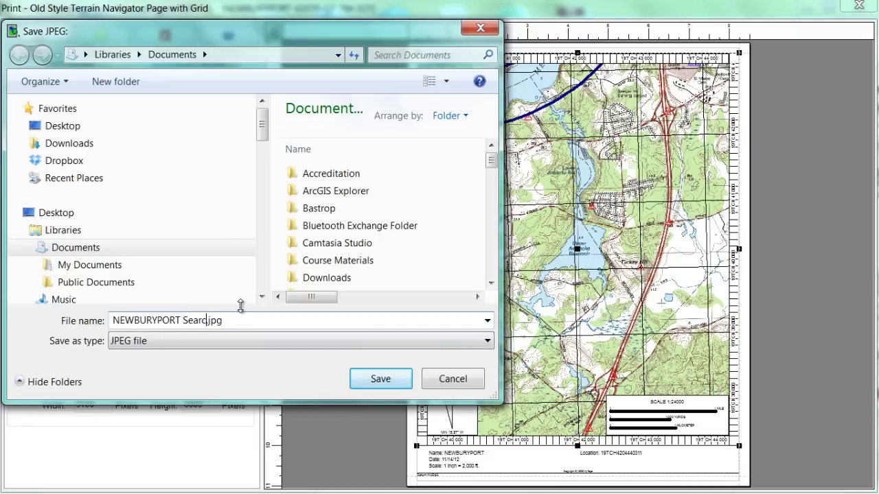
pyautogui.write('h 1')
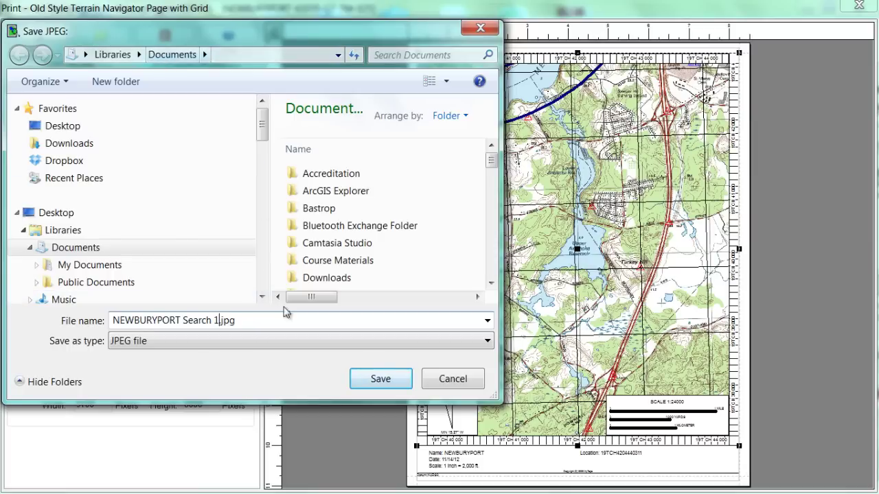
pyautogui.click(380, 378)
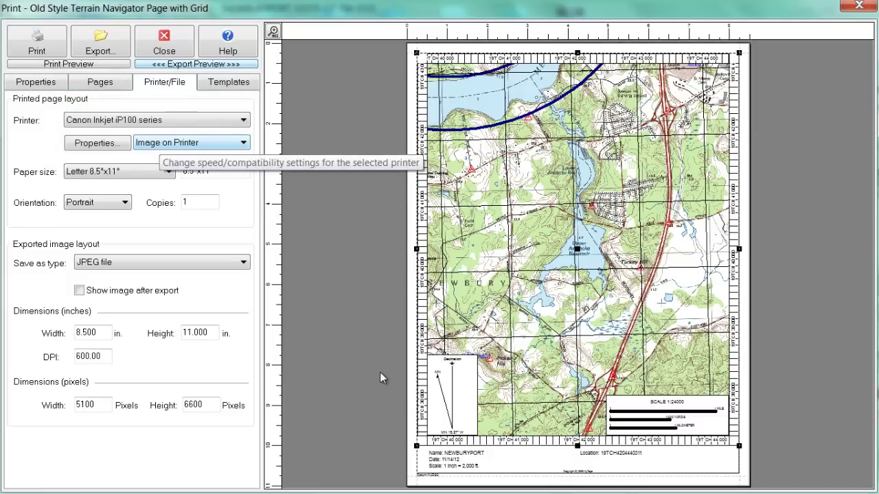
# - Switch to Windows Explorer and open the Documents library
pyautogui.press('super+e')
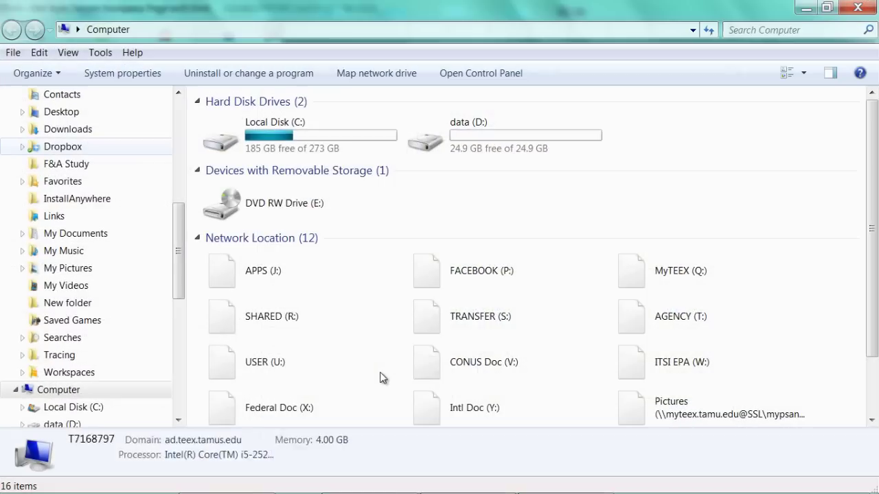
pyautogui.moveTo(171, 215); pyautogui.dragTo(179, 120)
pyautogui.click(117, 217)
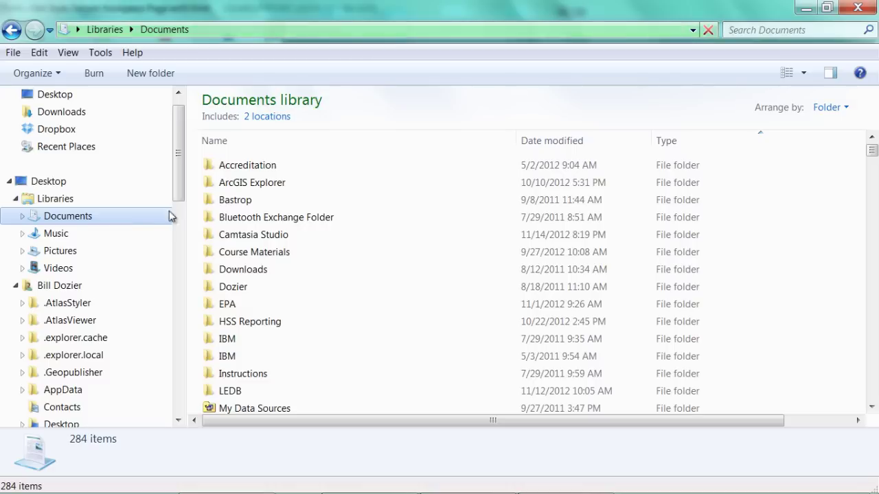
# - Sort the documents by date modified with the newest first, and select the exported NEWBURYPORT Search 1.jpg
pyautogui.click(536, 140)
pyautogui.click(530, 141)
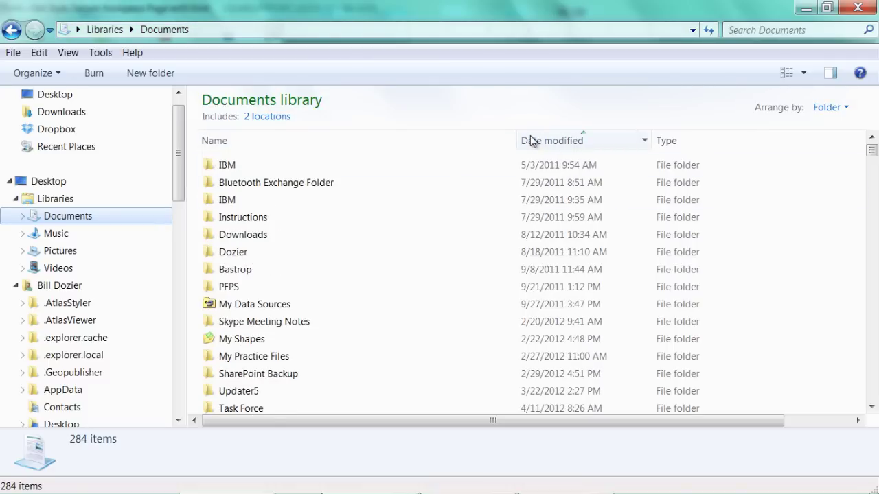
pyautogui.moveTo(872, 149); pyautogui.dragTo(873, 185)
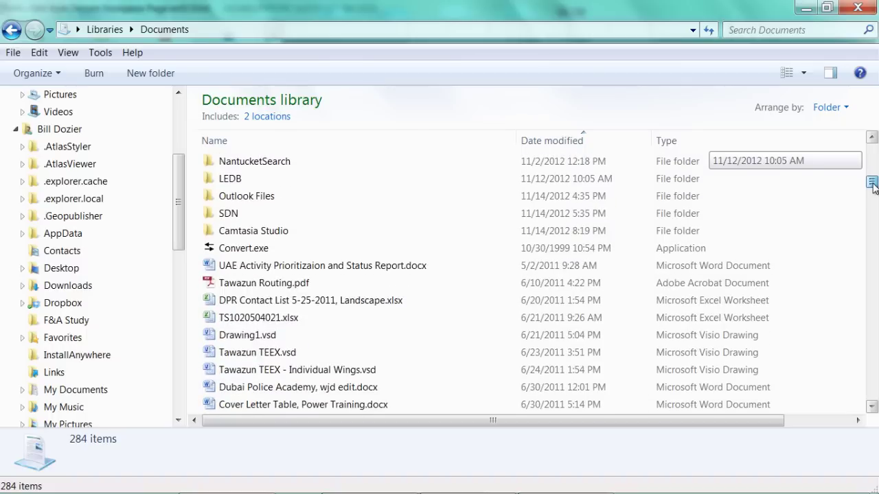
pyautogui.click(570, 141)
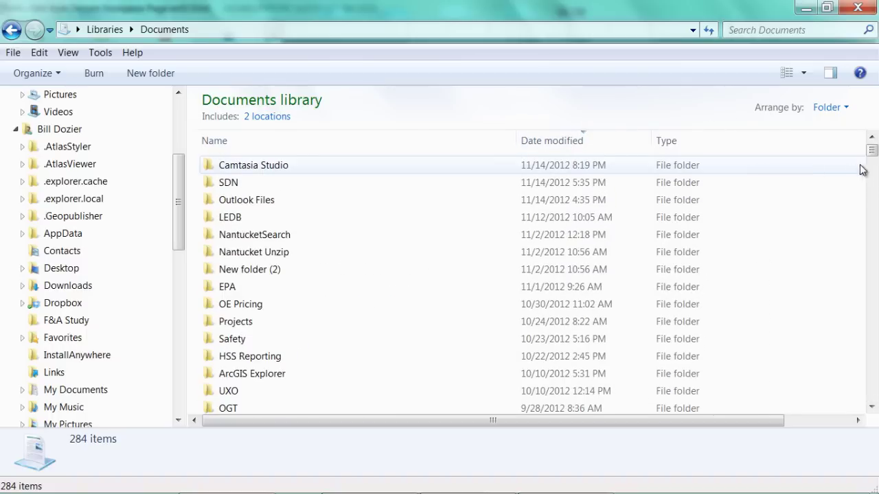
pyautogui.moveTo(873, 156); pyautogui.dragTo(873, 181)
pyautogui.click(290, 261)
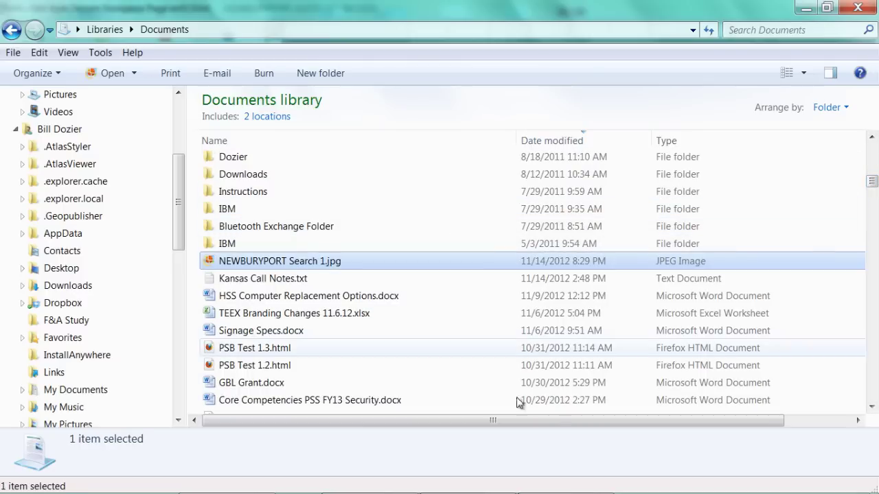
# - Check the file size in the properties of NEWBURYPORT Search 1.jpg and close them without changes
pyautogui.rightClick(369, 267)
pyautogui.click(427, 484)
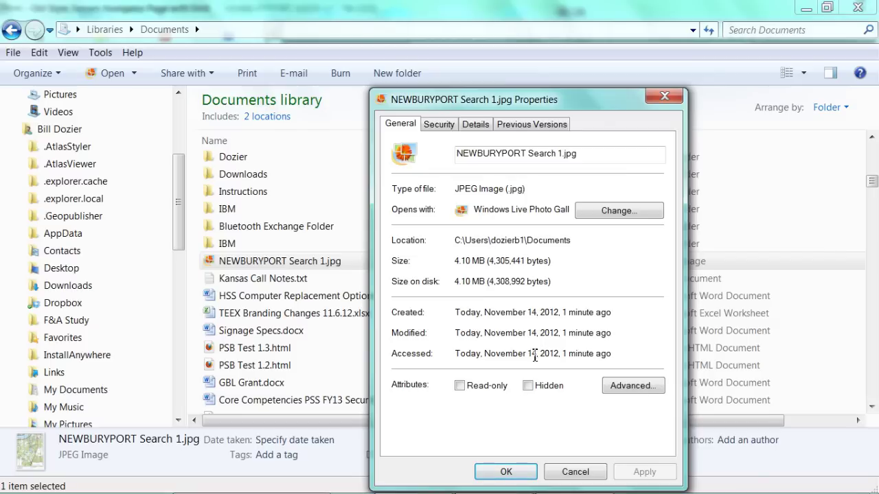
pyautogui.click(573, 472)
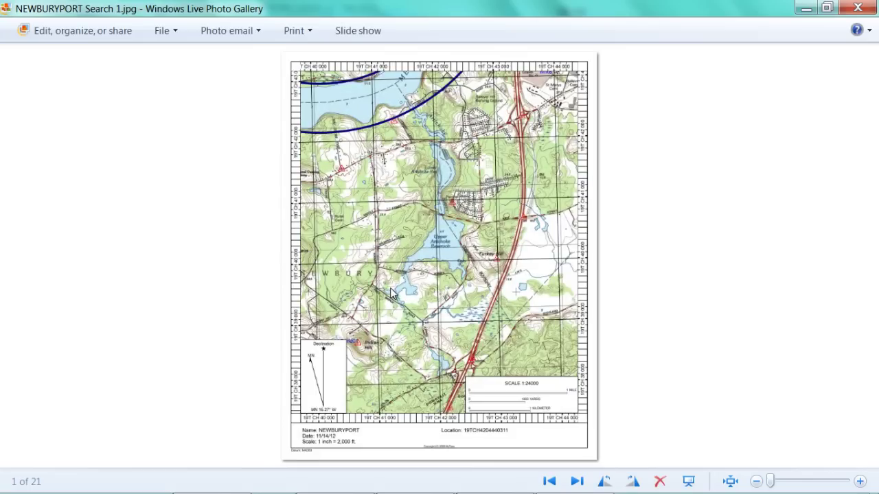
# - Examine the exported map image's detail up close, close the image viewer, and return to the Terrain Navigator Pro print window
pyautogui.scroll(5, 391, 294)
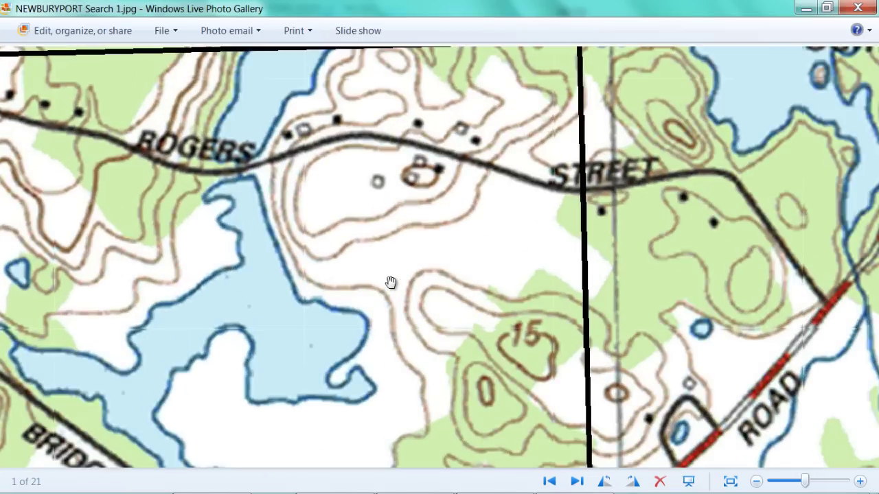
pyautogui.scroll(-2, 390, 282)
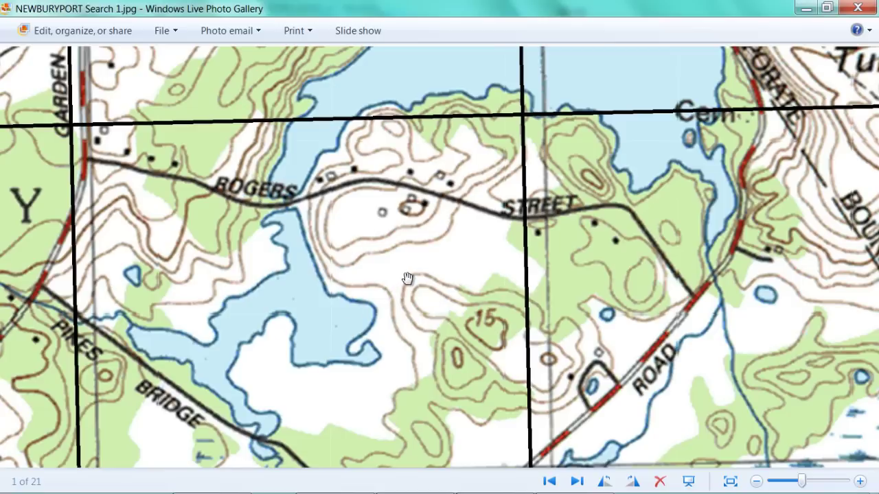
pyautogui.scroll(-8, 407, 278)
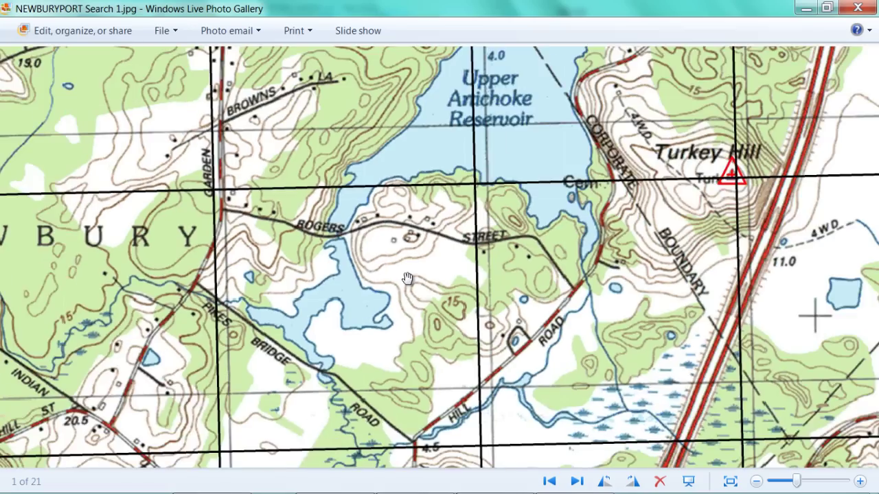
pyautogui.scroll(-2, 407, 278)
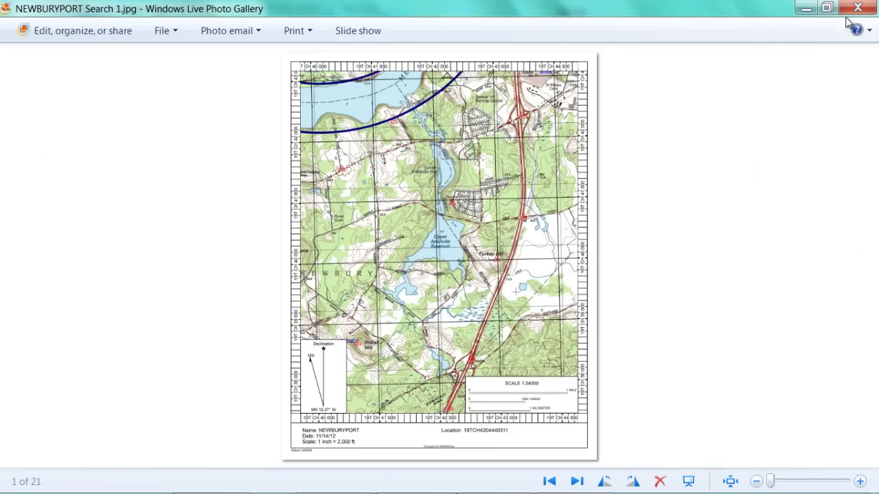
pyautogui.click(857, 7)
pyautogui.click(481, 484)
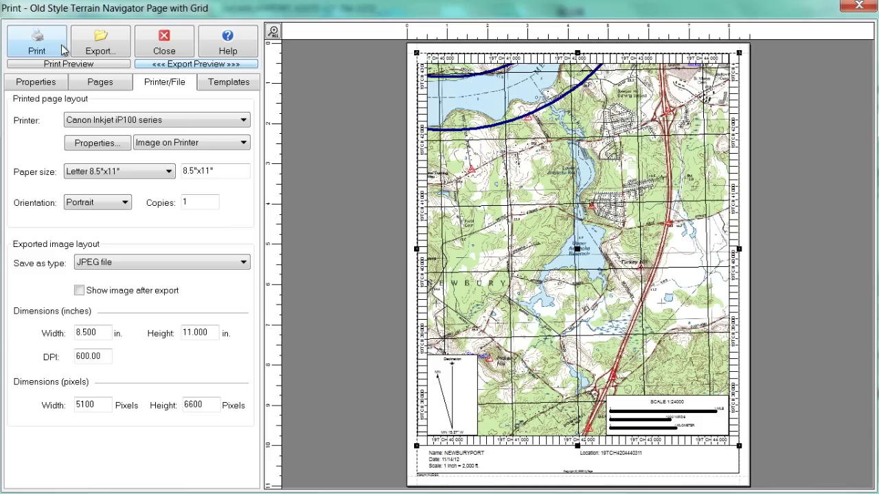